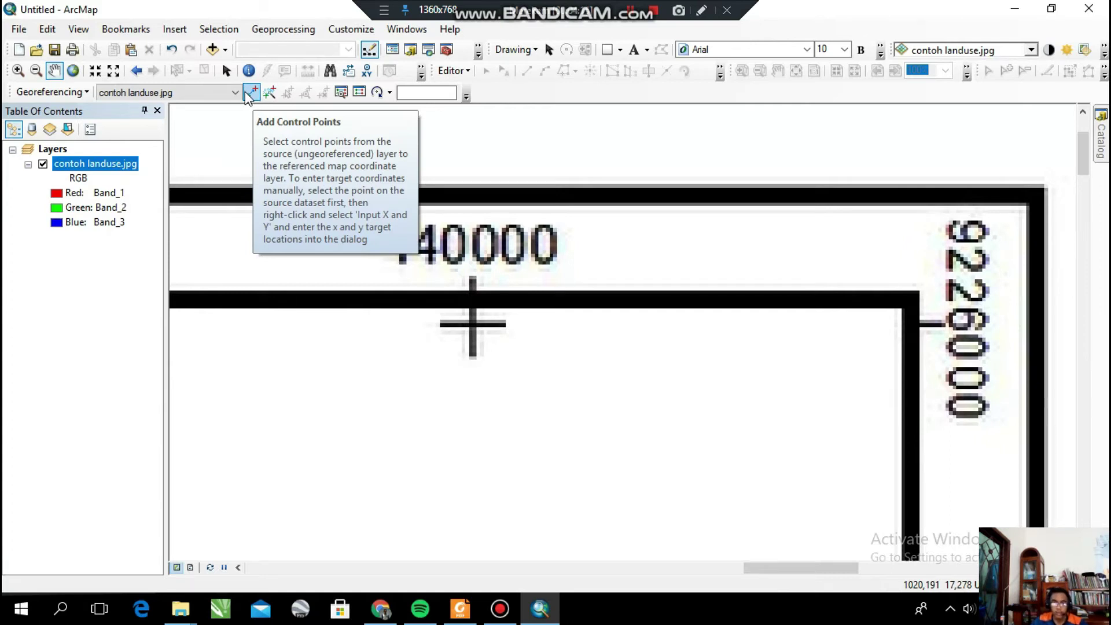
- Turn off Auto Adjust for georeferencing the contoh landuse.jpg image
click(55, 91)
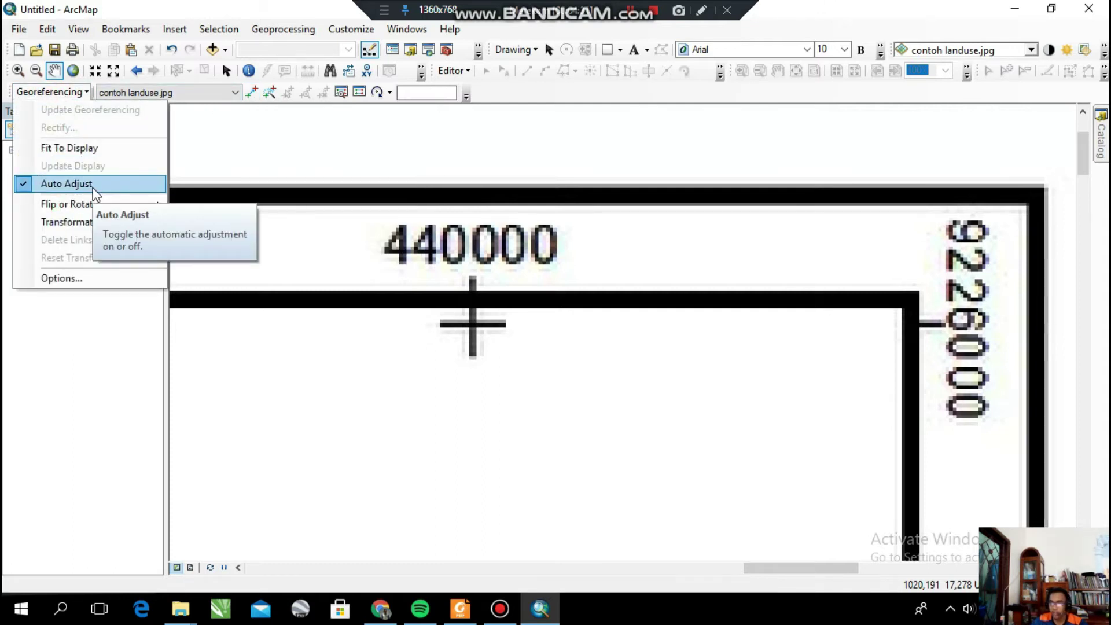
click(40, 93)
click(41, 92)
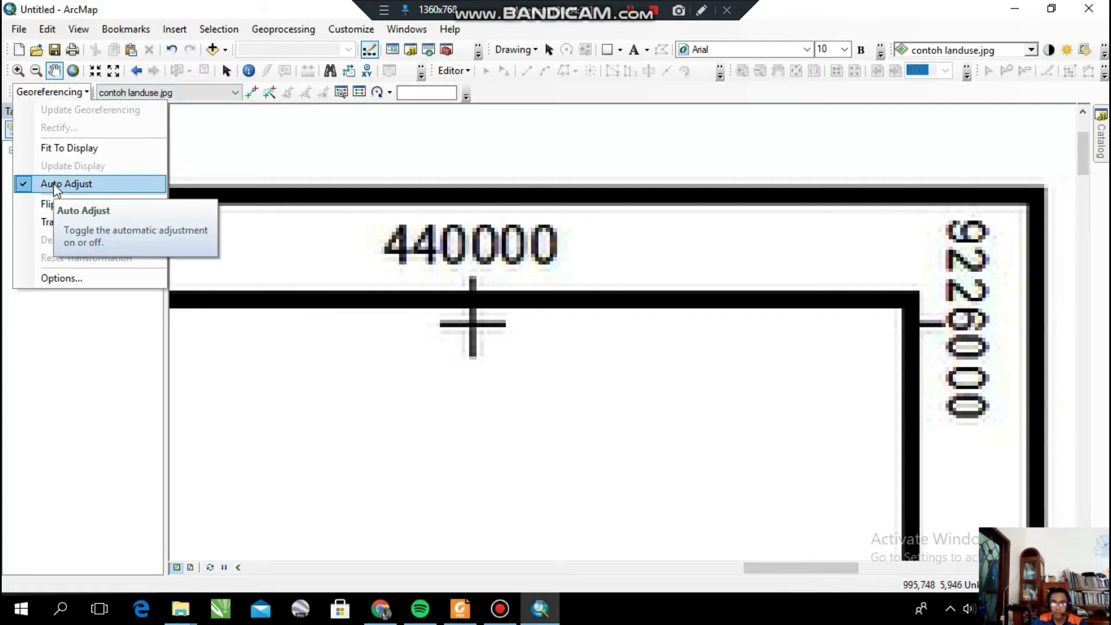
click(53, 184)
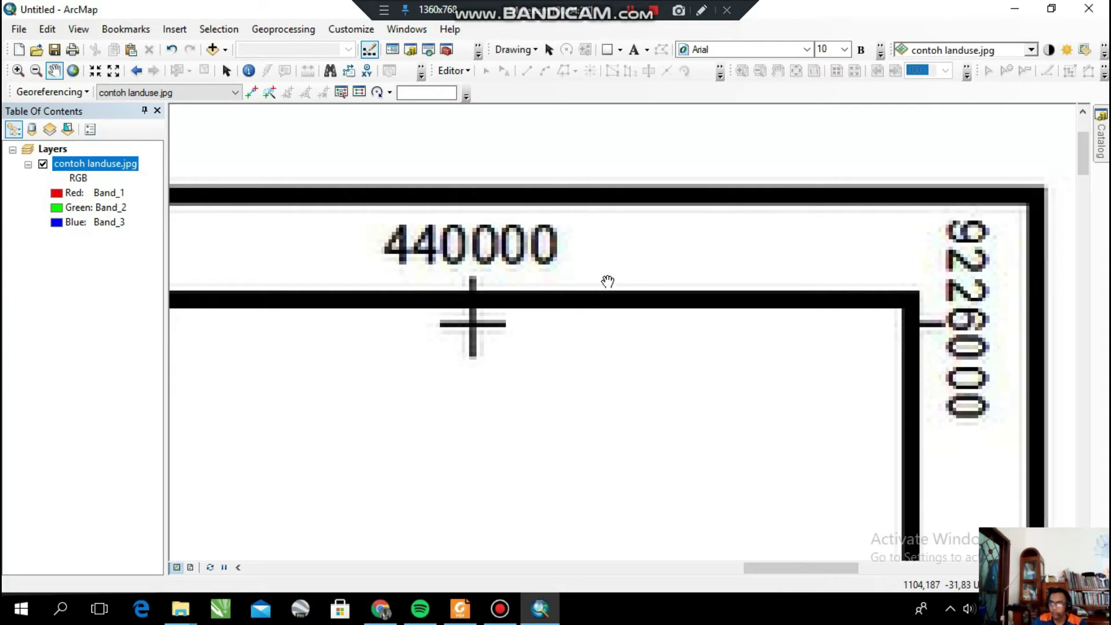
click(87, 93)
click(87, 93)
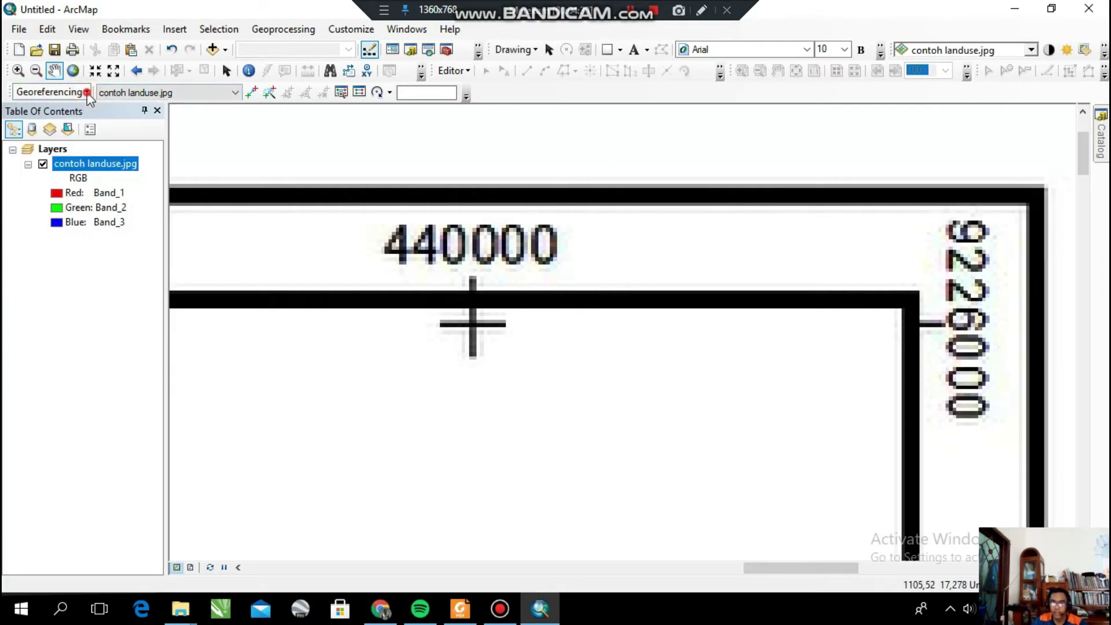
- Start adding control points and place the first source point at the centre of the grid cross for 440000, 9226000
click(252, 92)
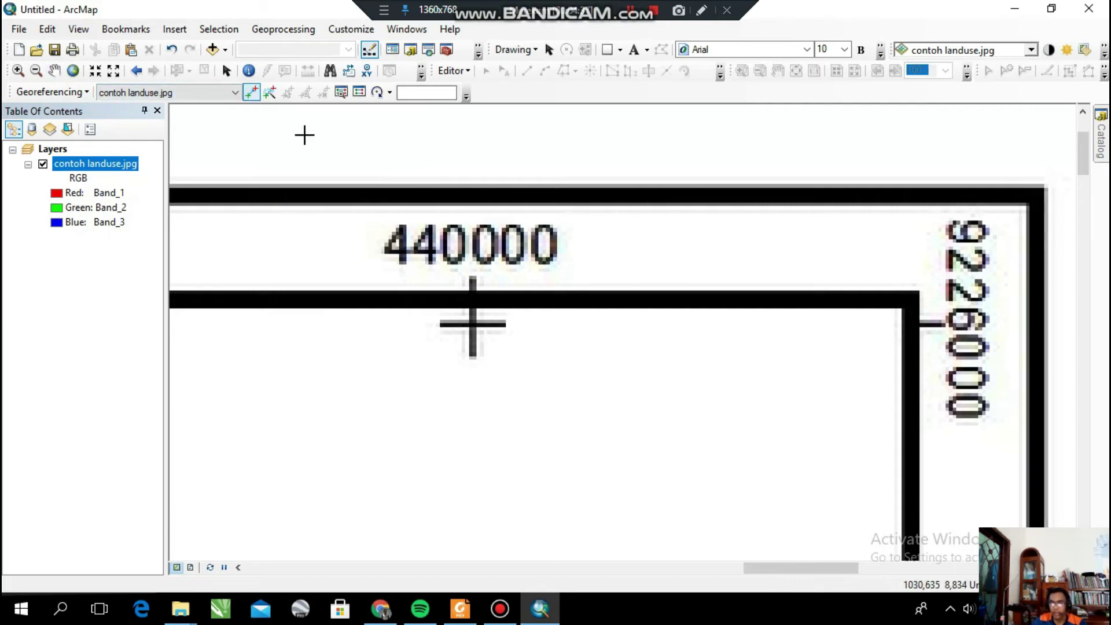
scroll(480, 328, up, 1)
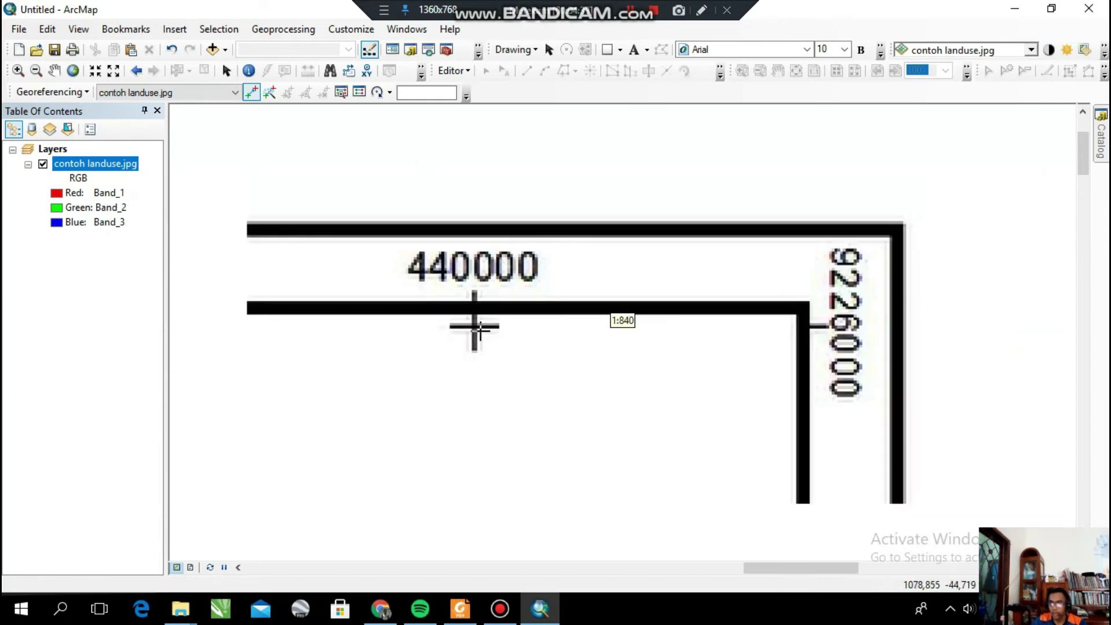
scroll(480, 327, down, 3)
scroll(472, 318, down, 3)
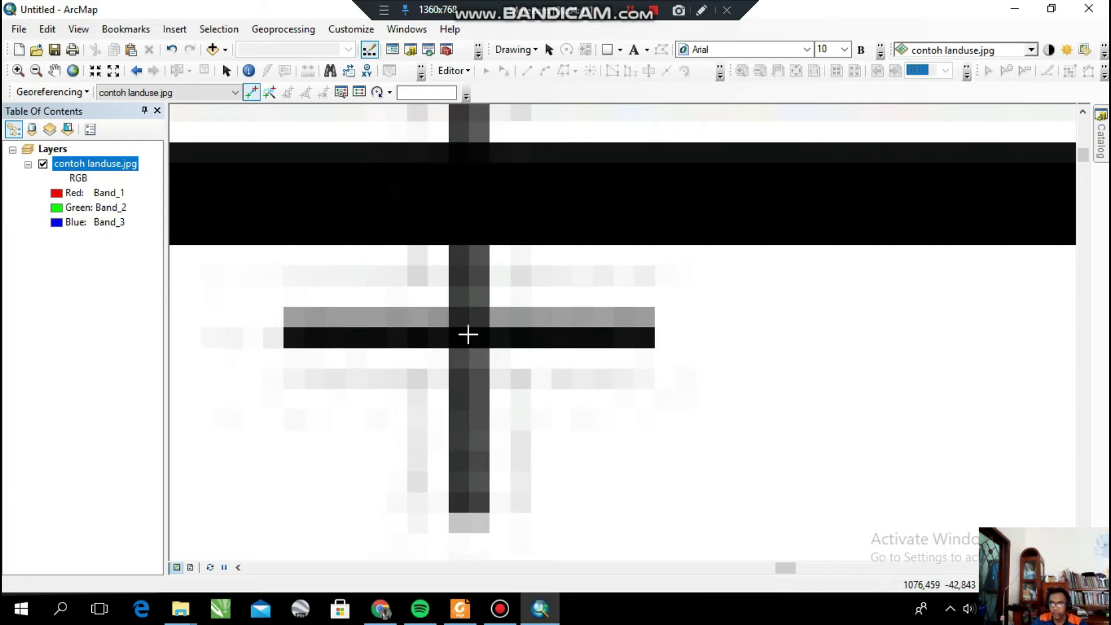
scroll(470, 337, down, 1)
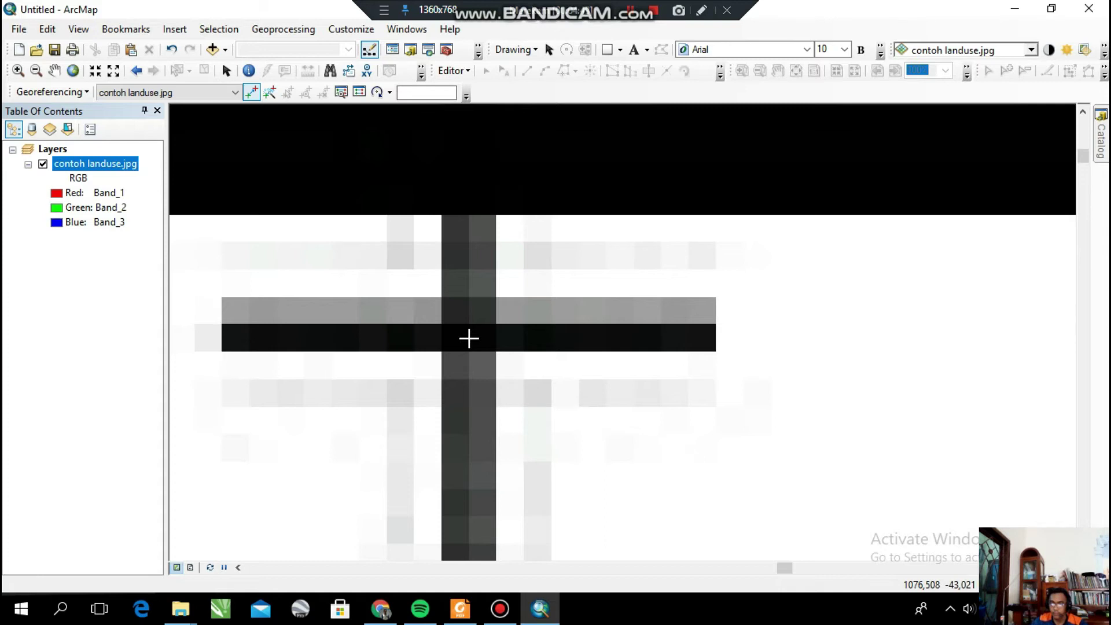
click(469, 339)
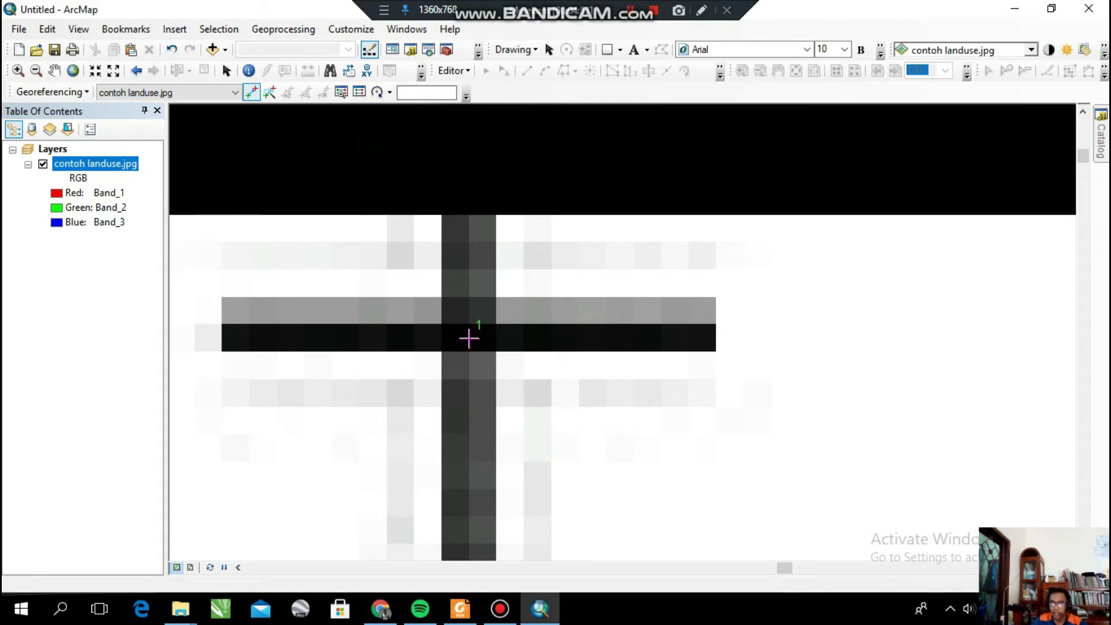
- Assign the first control point the map coordinates X 440000 and Y 9226000
scroll(507, 303, up, 2)
scroll(507, 303, down, 2)
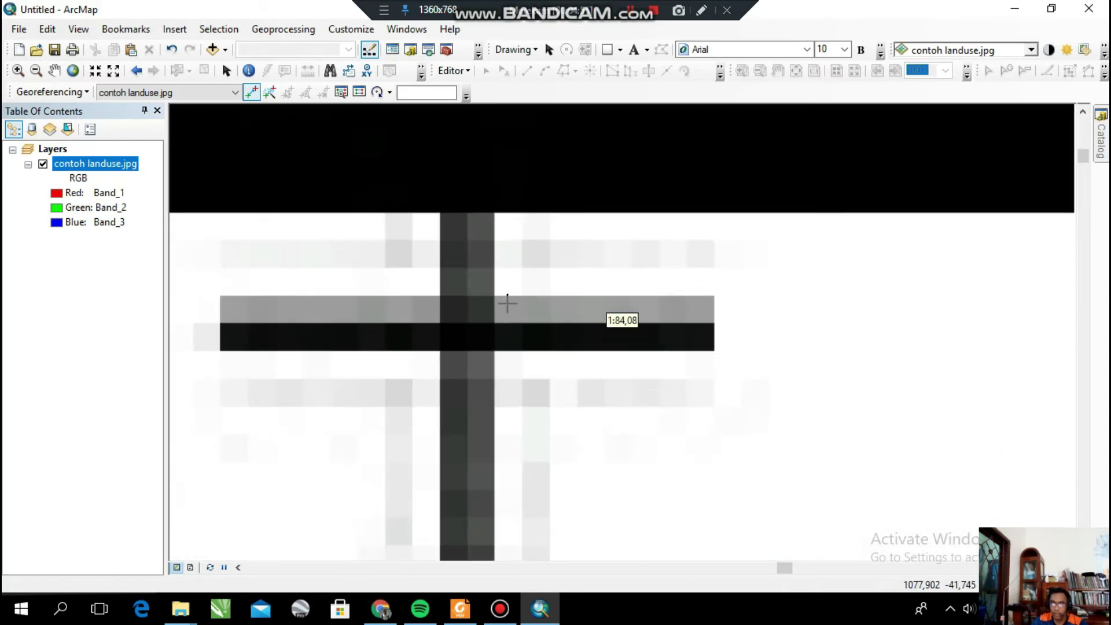
scroll(507, 303, down, 3)
scroll(507, 304, up, 1)
scroll(507, 303, down, 1)
scroll(507, 303, down, 3)
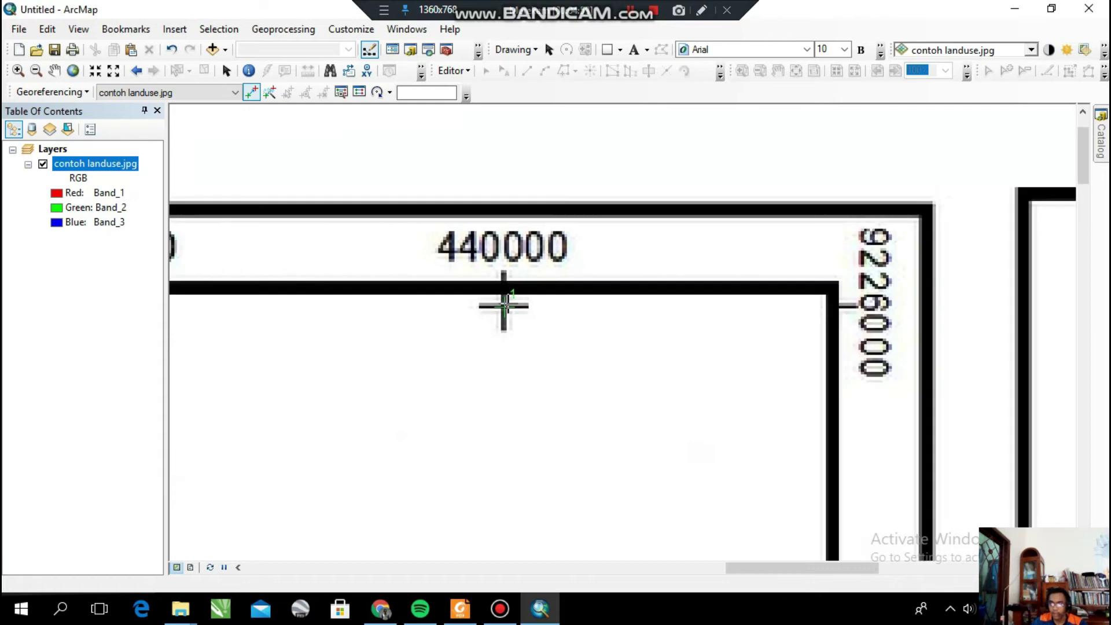
scroll(508, 302, up, 1)
click(501, 308)
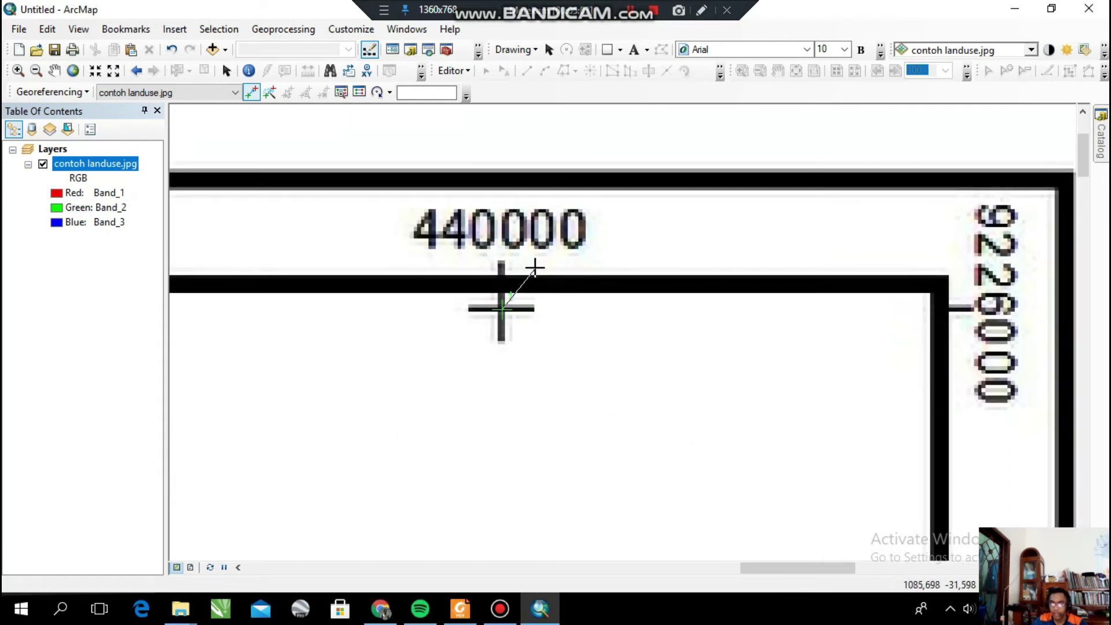
right_click(535, 268)
click(550, 281)
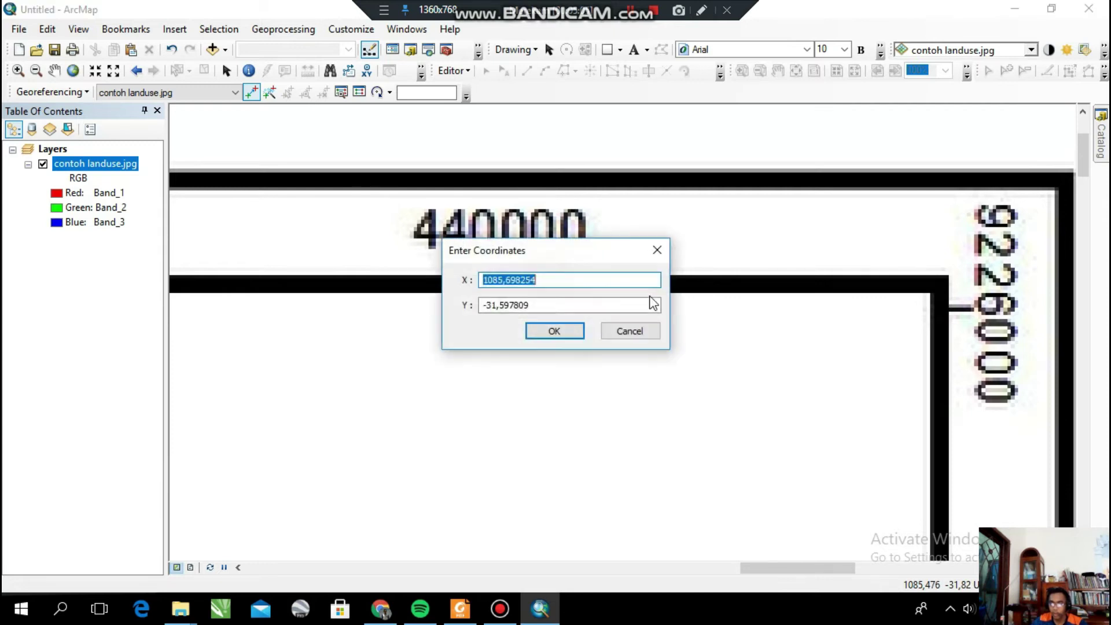
drag(572, 252, 573, 315)
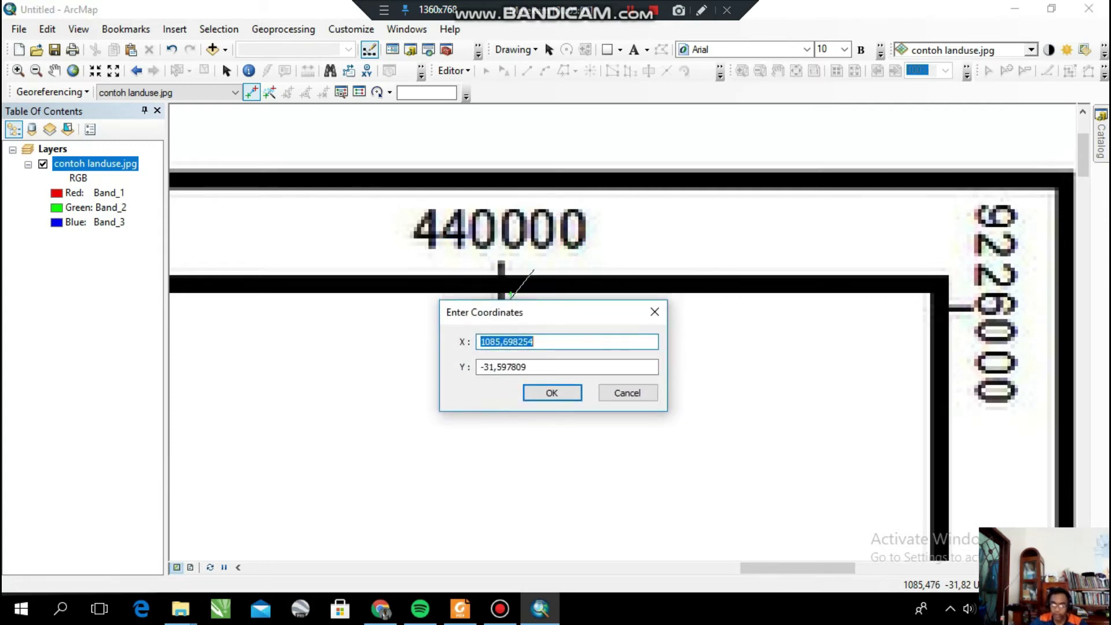
text(440000)
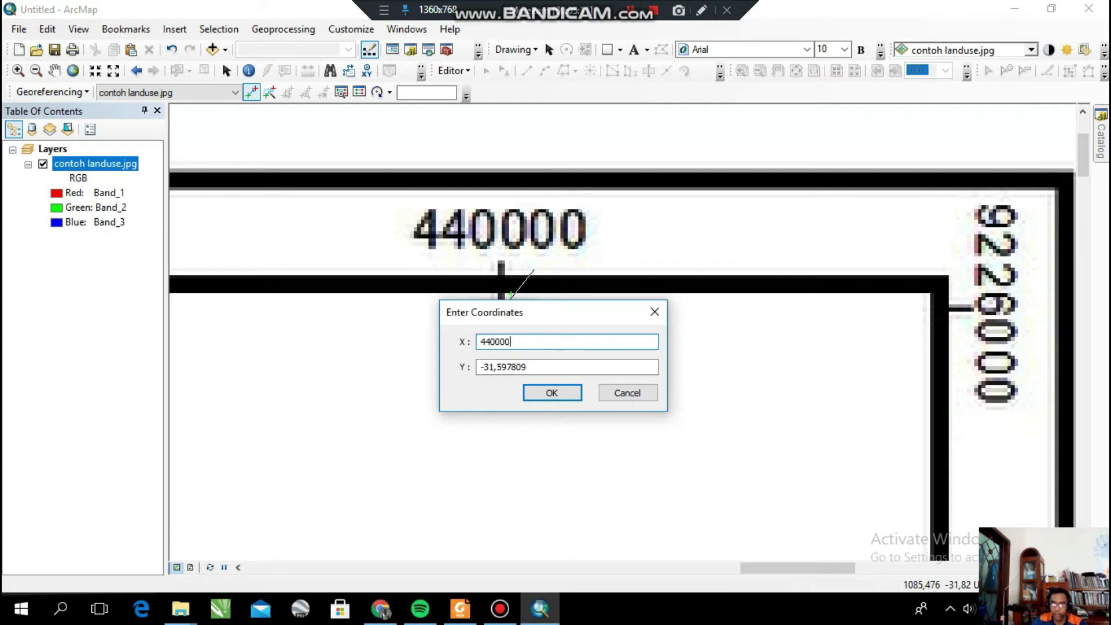
drag(527, 367, 461, 370)
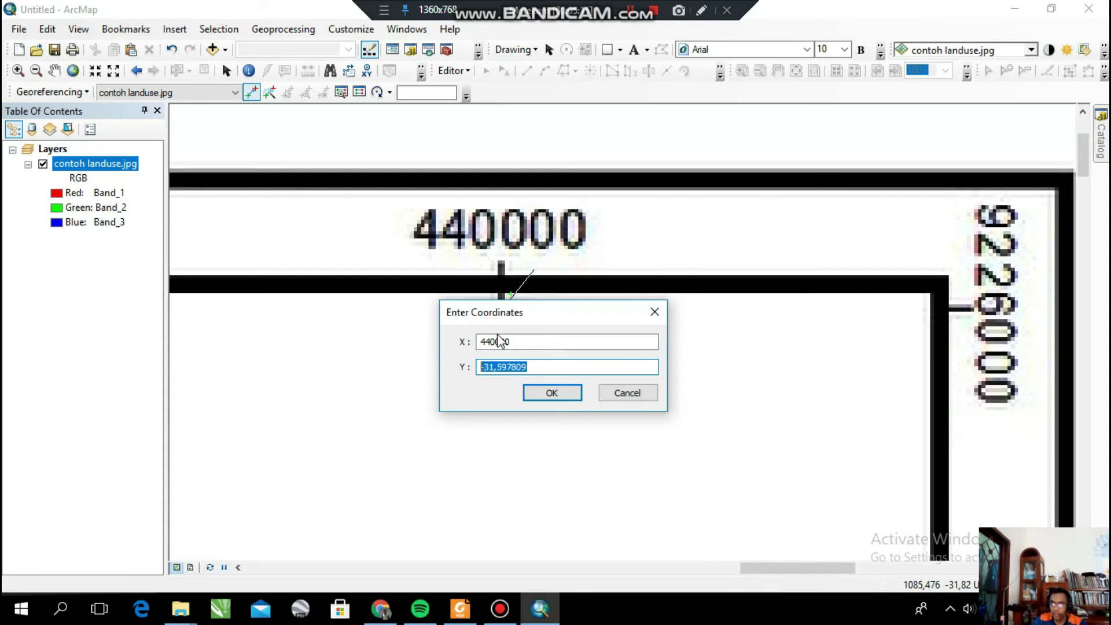
text(9226000)
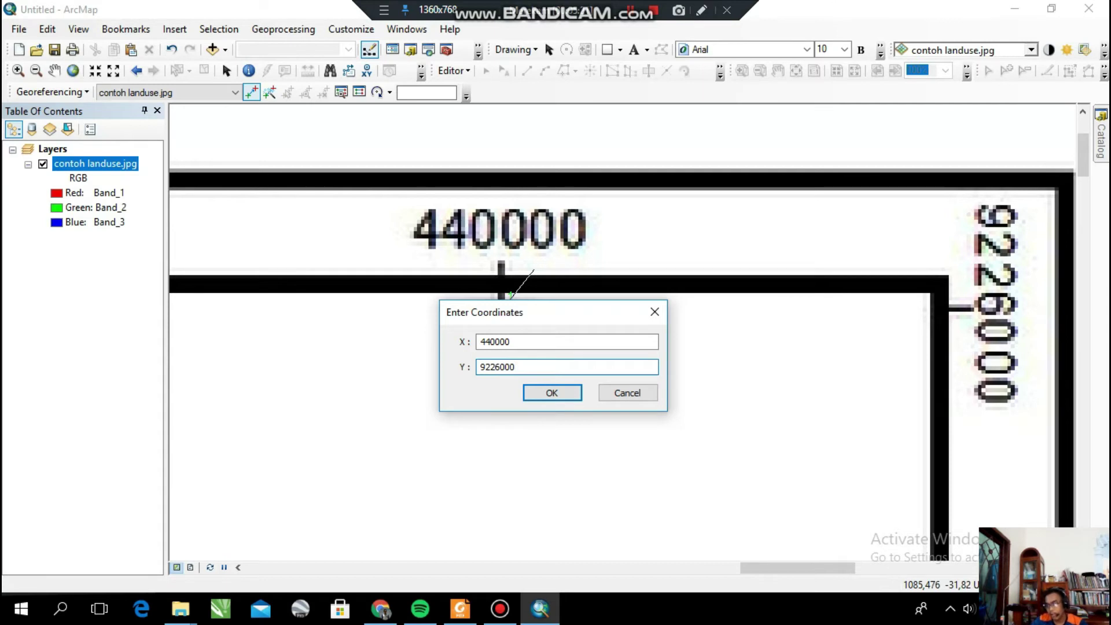
click(531, 396)
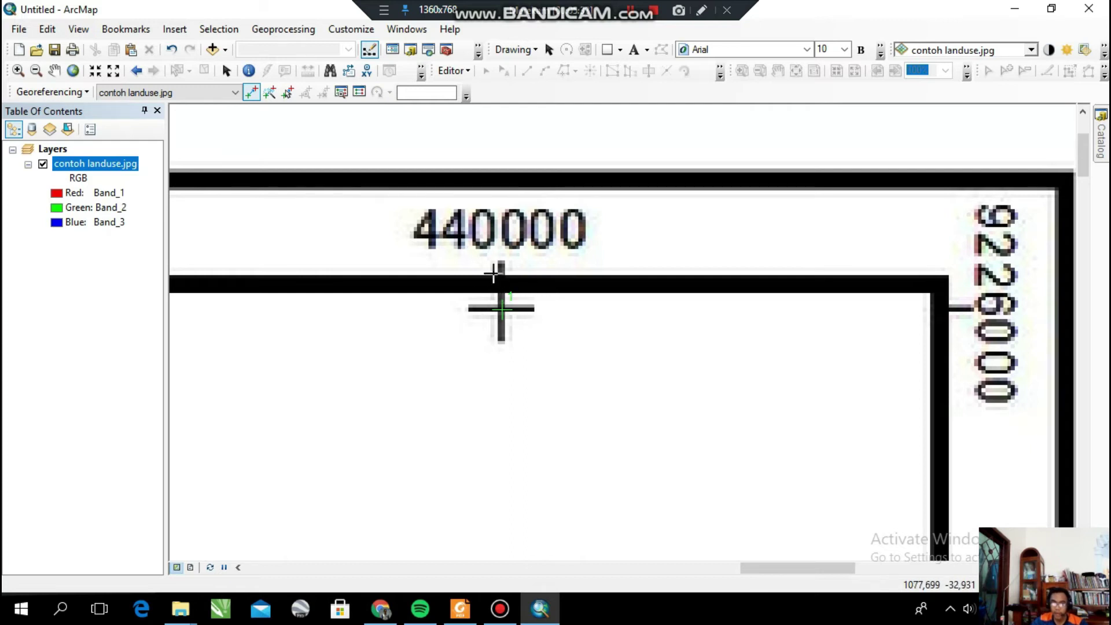
- Review the first control point's source and map coordinates in the link table, then close the table
click(359, 92)
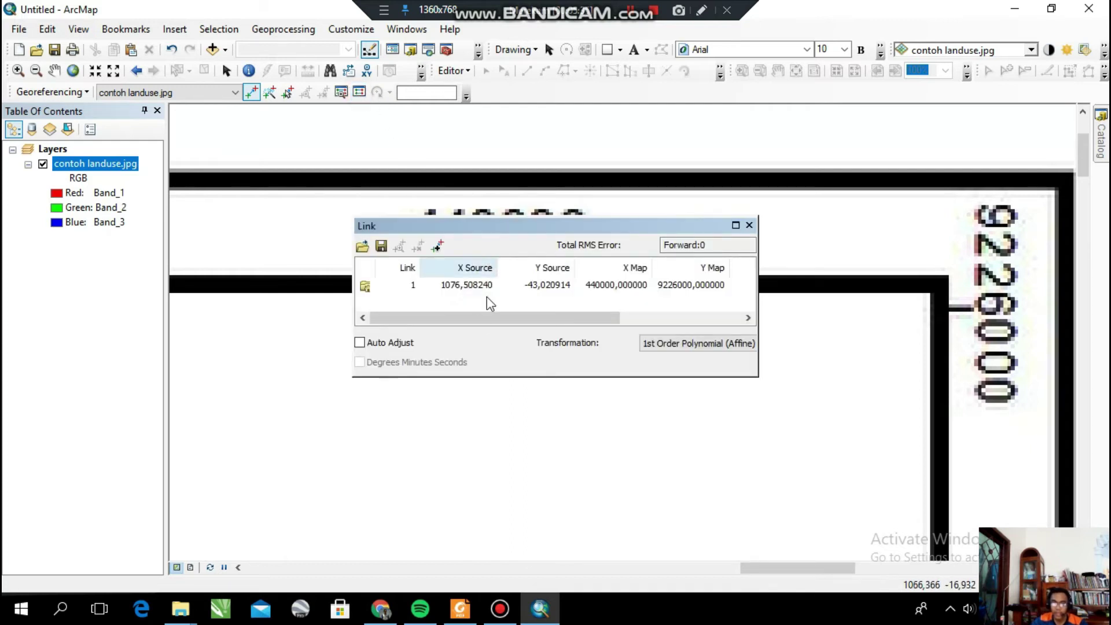
drag(479, 323, 625, 327)
click(746, 225)
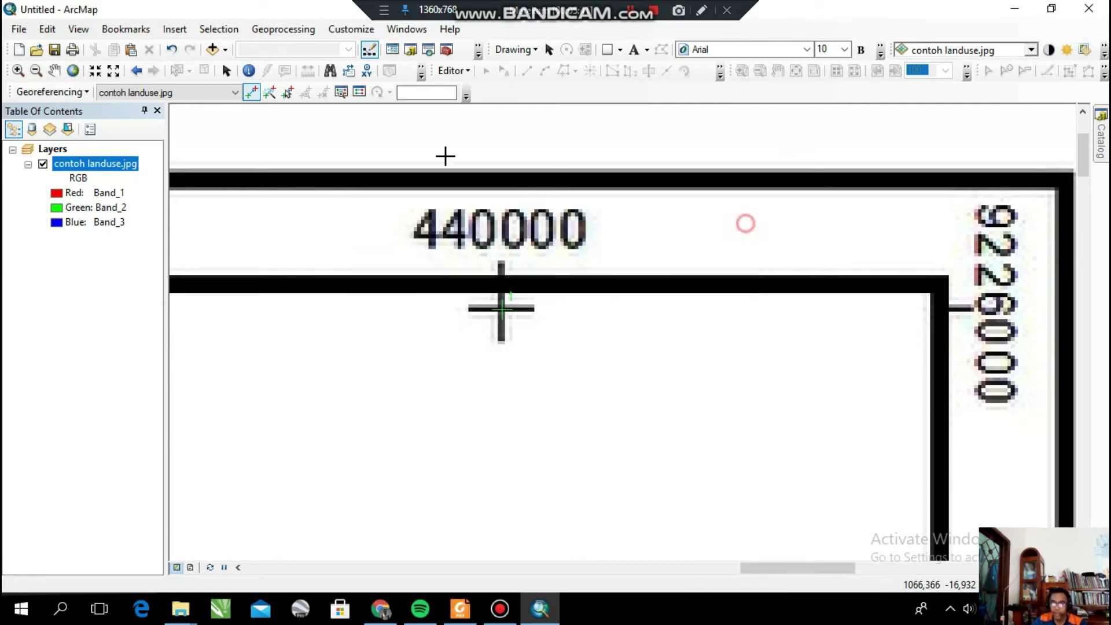
click(360, 92)
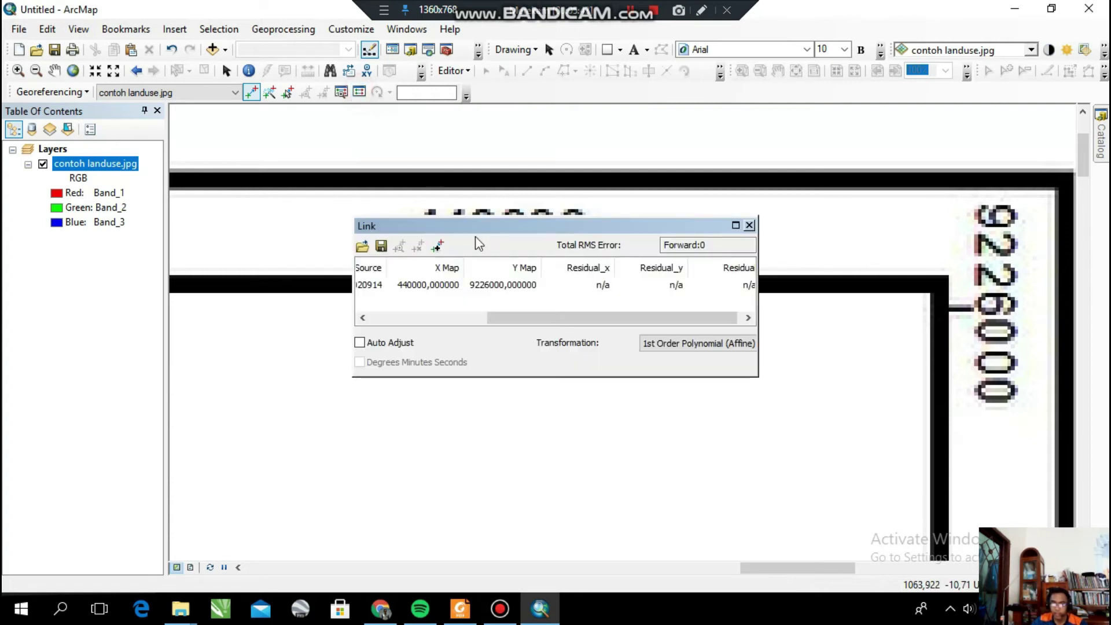
drag(513, 318, 455, 317)
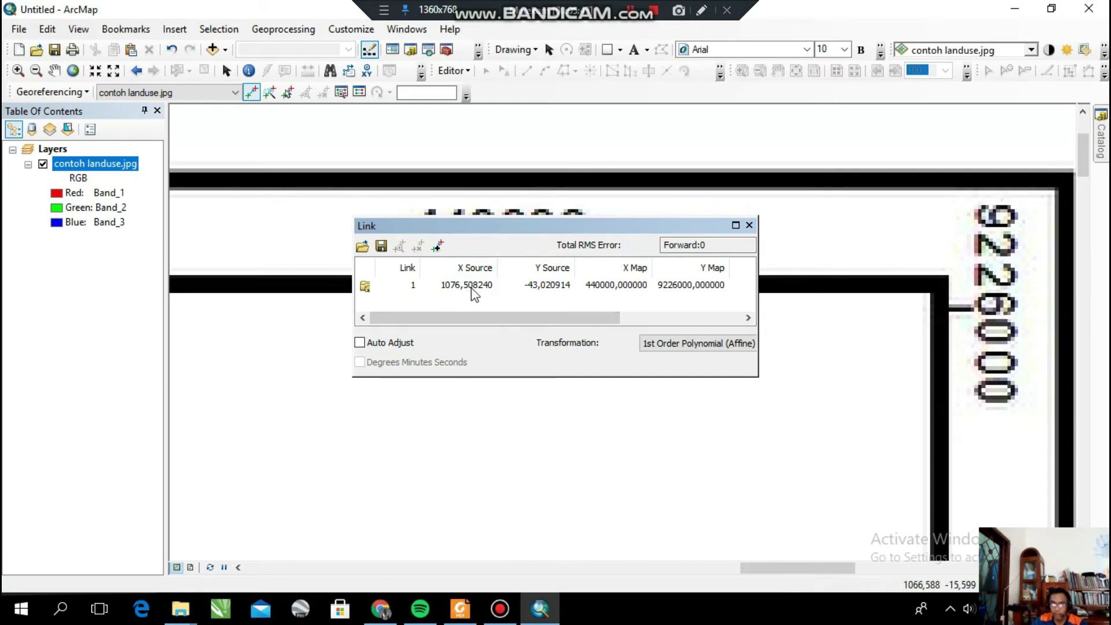
drag(489, 318, 521, 317)
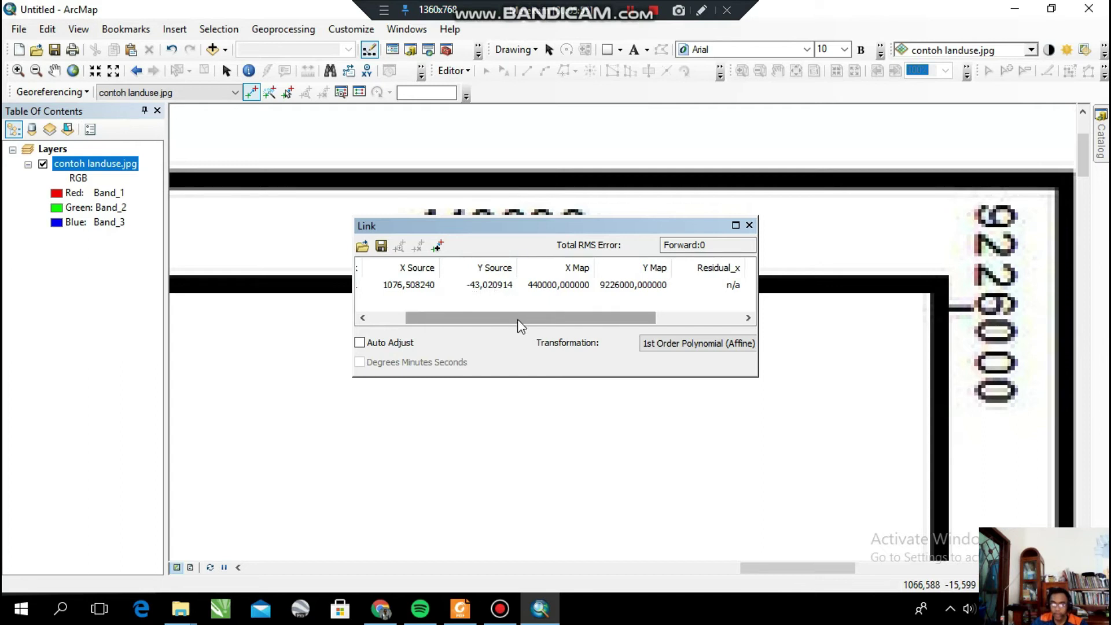
drag(518, 318, 557, 319)
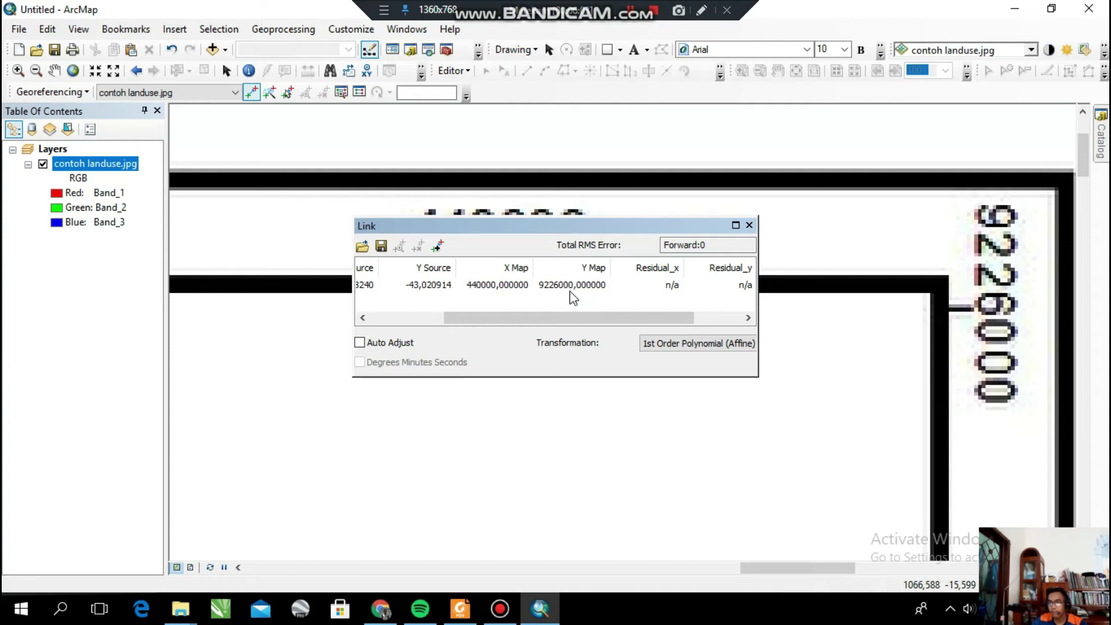
drag(584, 320, 408, 329)
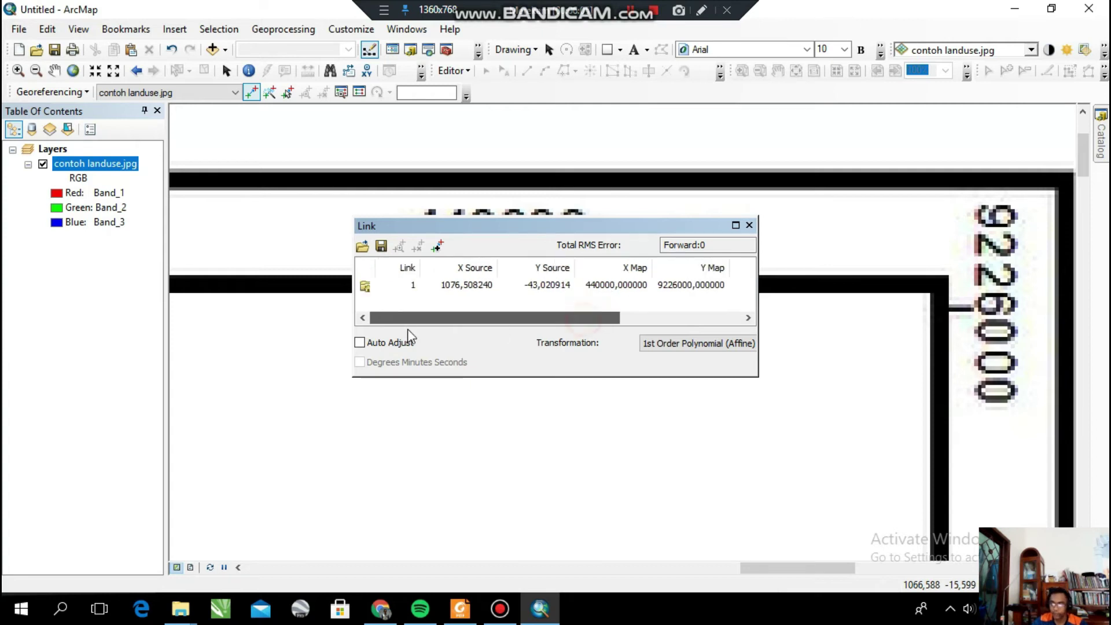
click(749, 226)
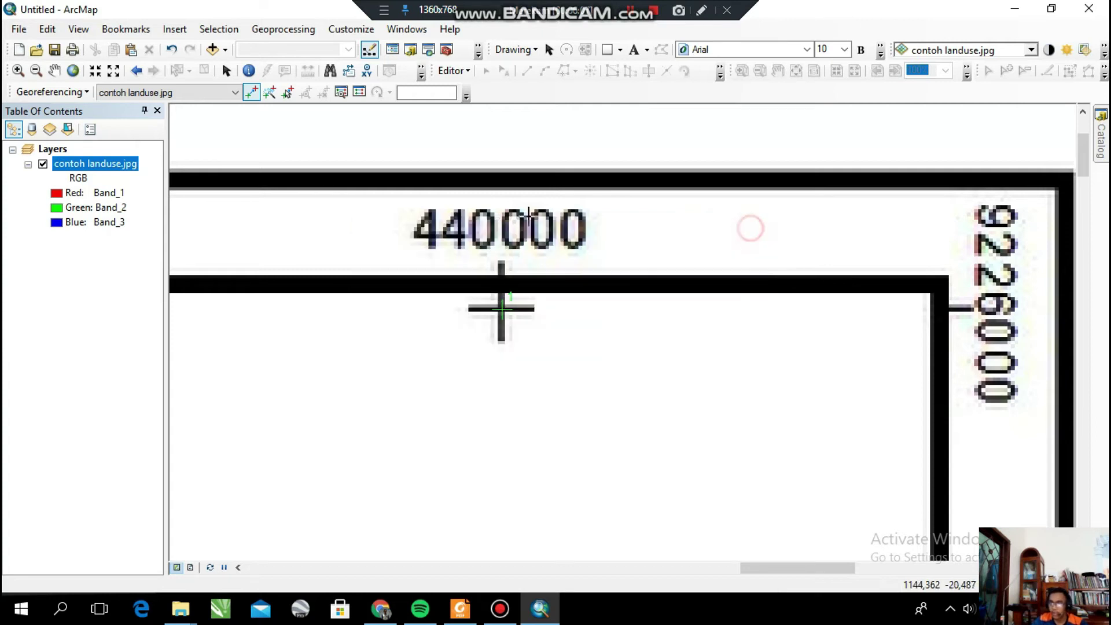
- Place the second control point's source at the centre of the lower grid cross for 440000, 9212000
scroll(553, 276, up, 5)
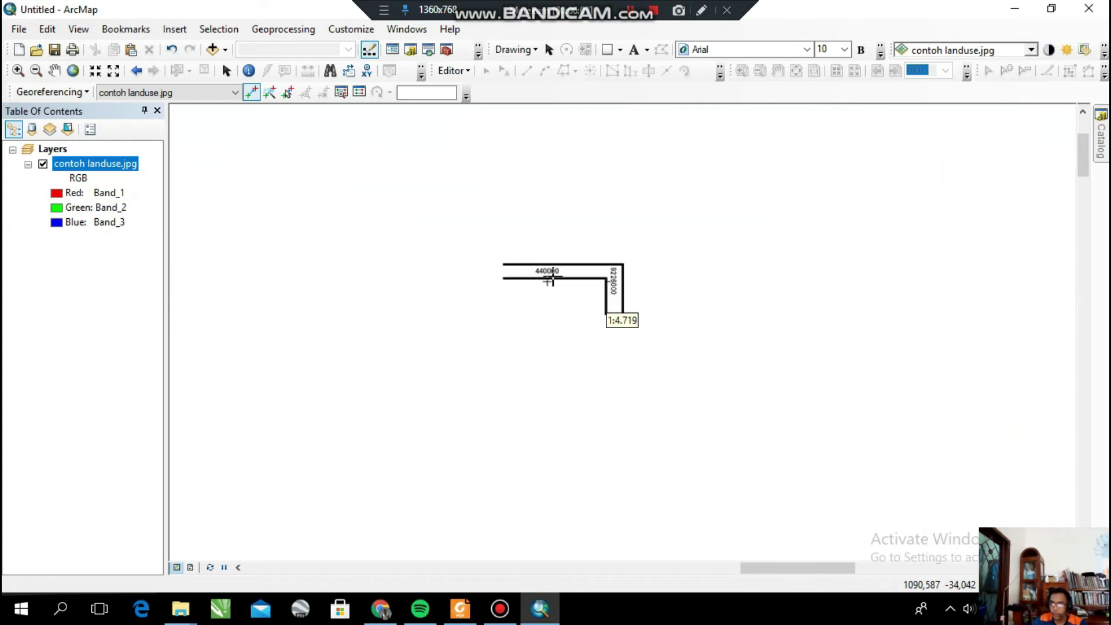
drag(1082, 221, 1066, 363)
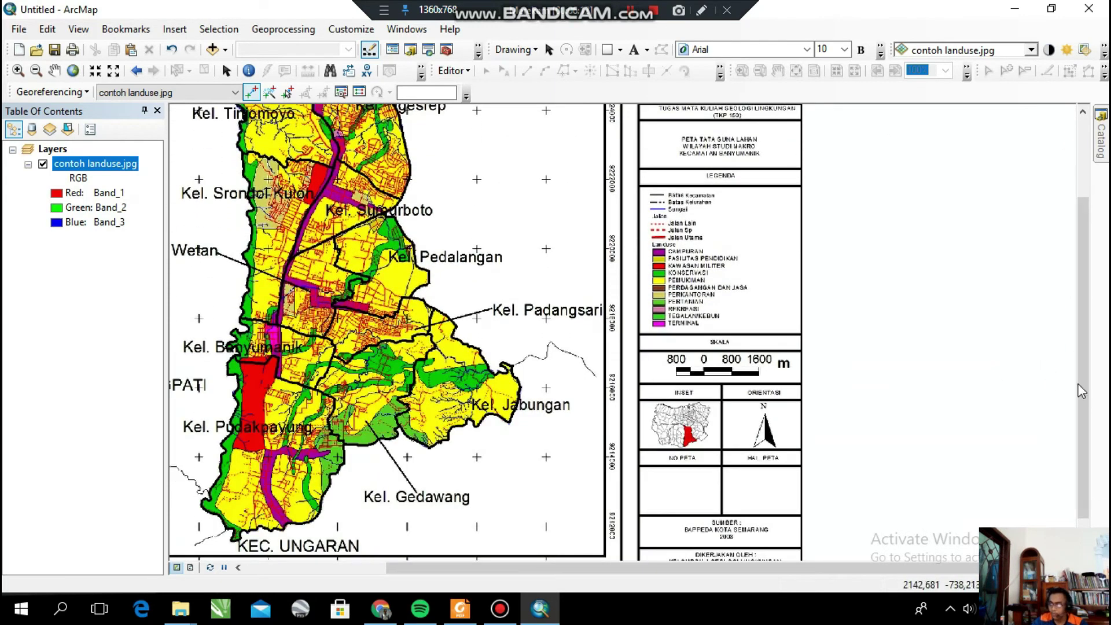
drag(1090, 389, 1087, 417)
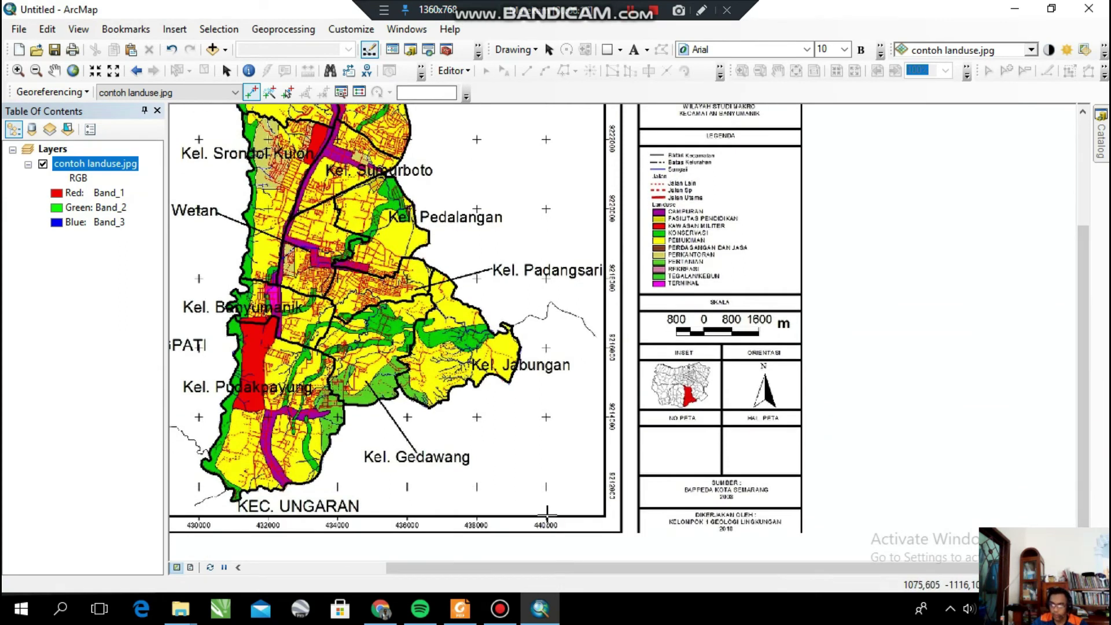
scroll(544, 495, down, 6)
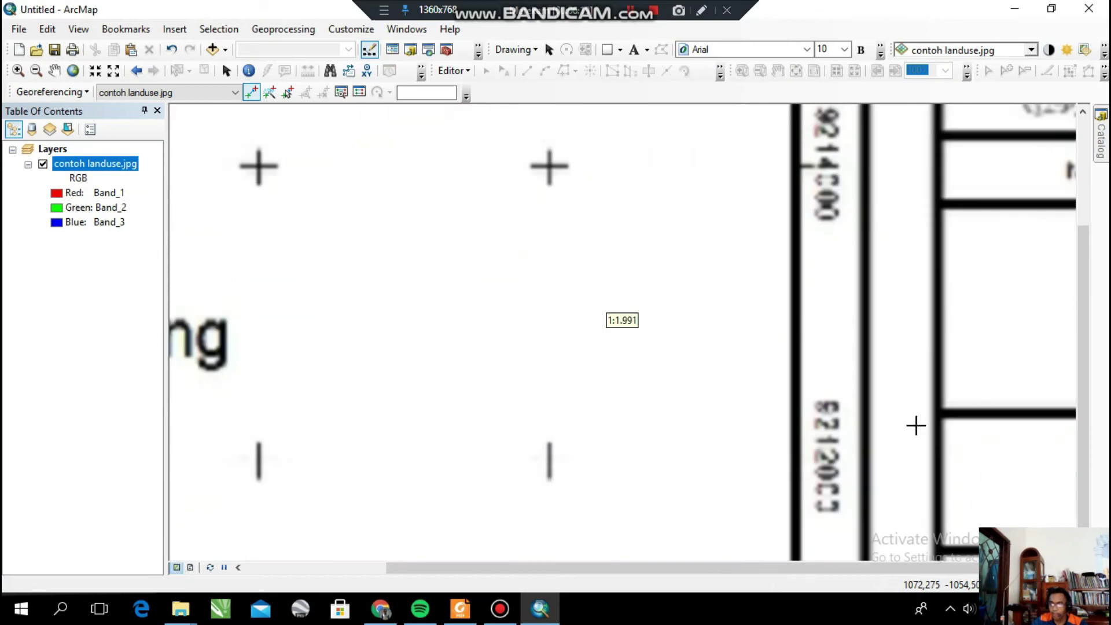
drag(1087, 457, 1075, 518)
scroll(557, 251, up, 2)
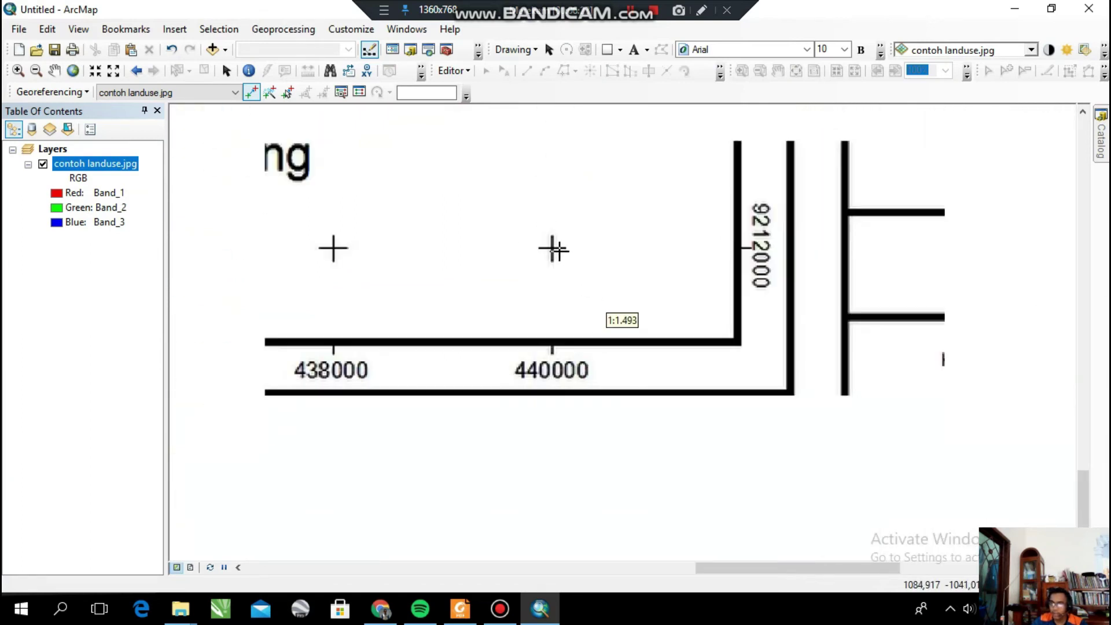
scroll(556, 250, down, 7)
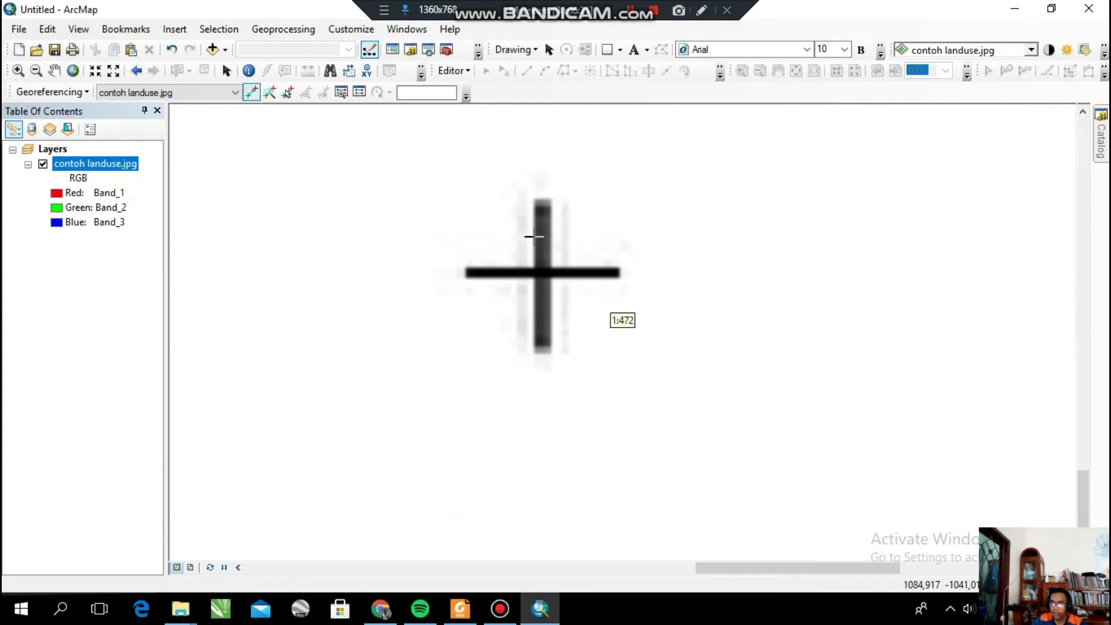
click(253, 94)
scroll(586, 275, down, 2)
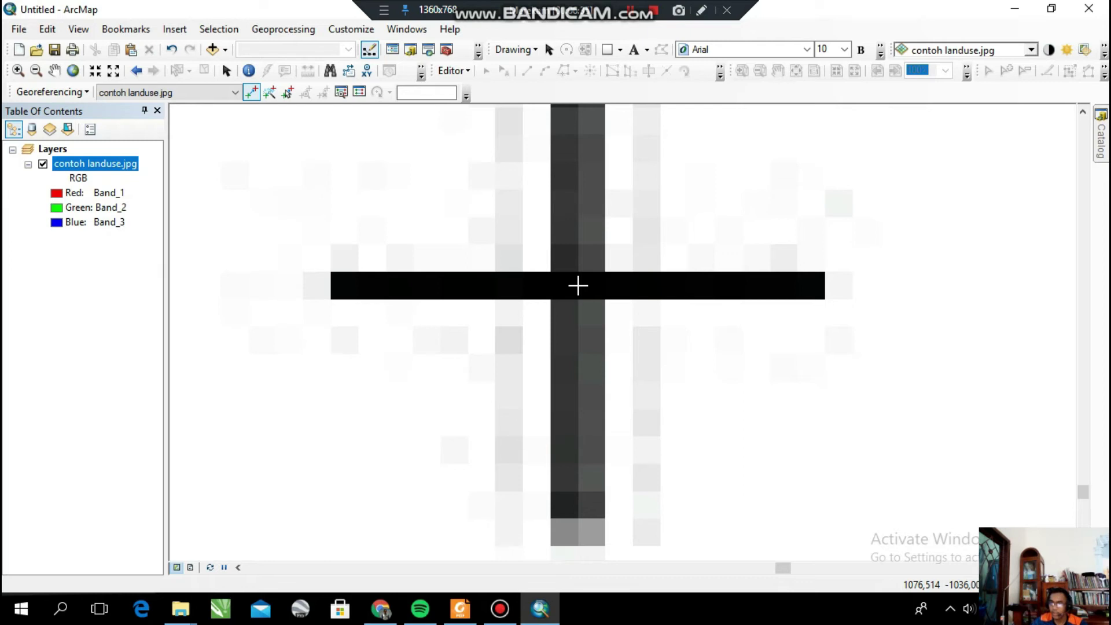
click(577, 285)
scroll(578, 285, up, 5)
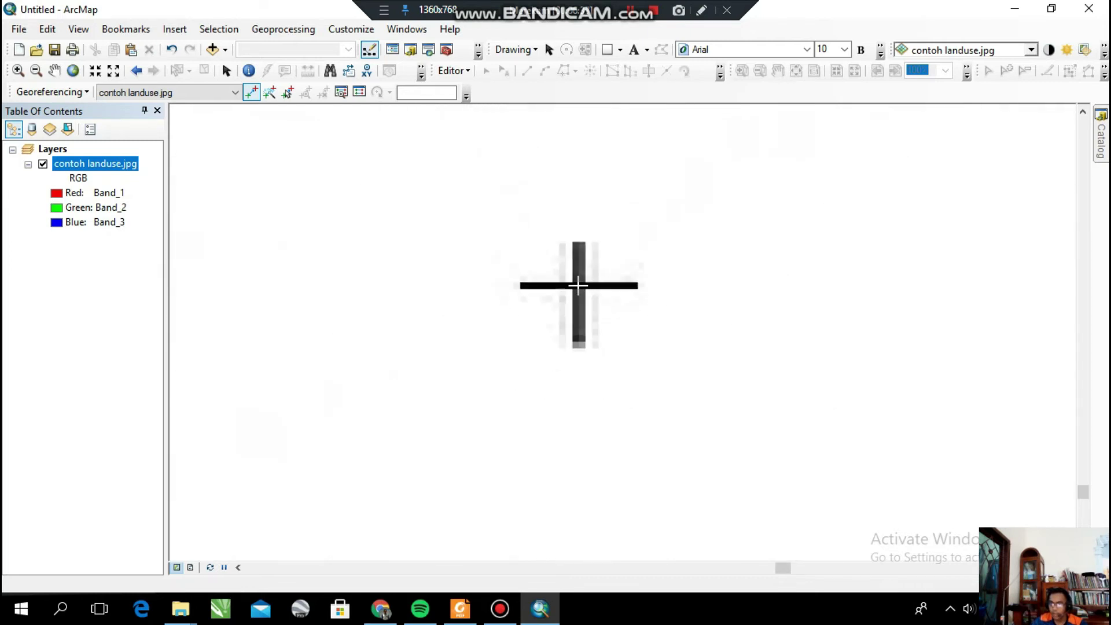
scroll(578, 285, up, 4)
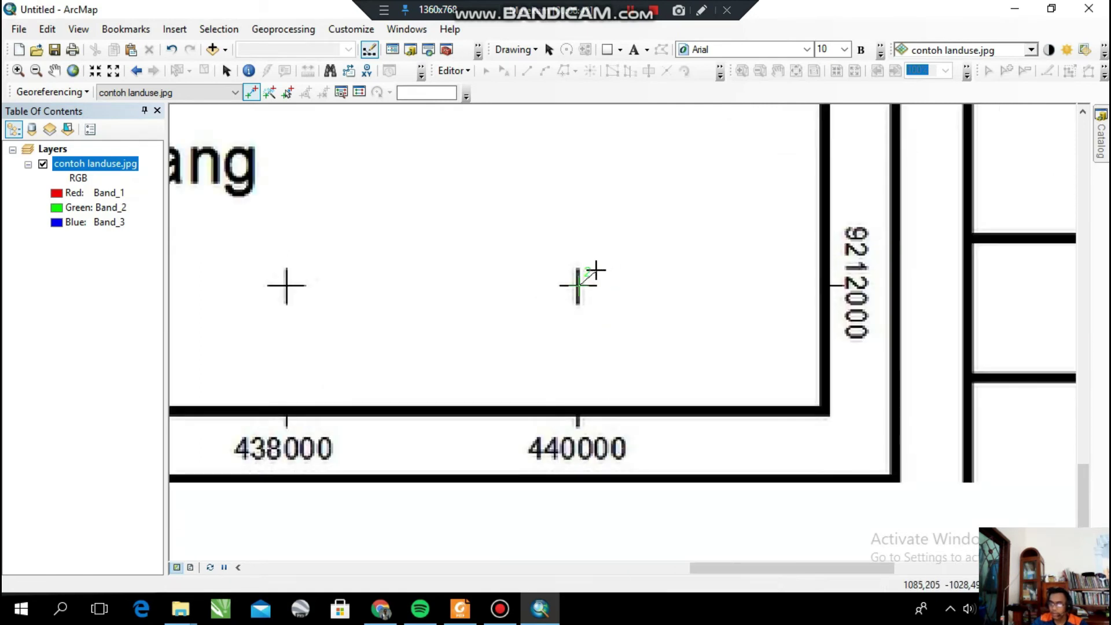
- Assign the second control point the map coordinates X 440000 and Y 9212000
right_click(596, 271)
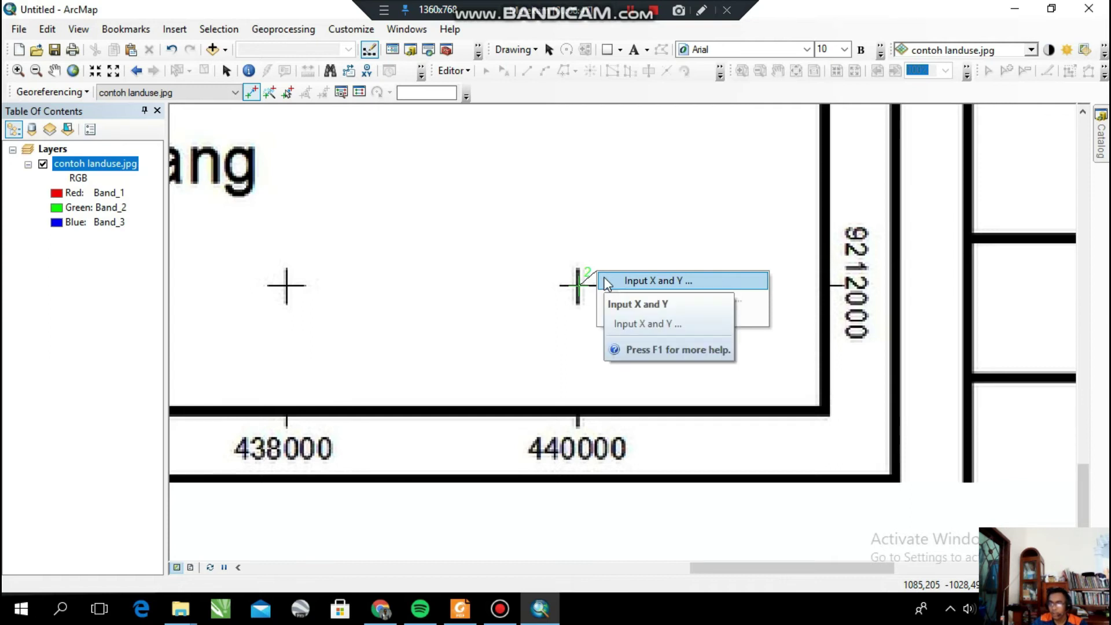
click(604, 278)
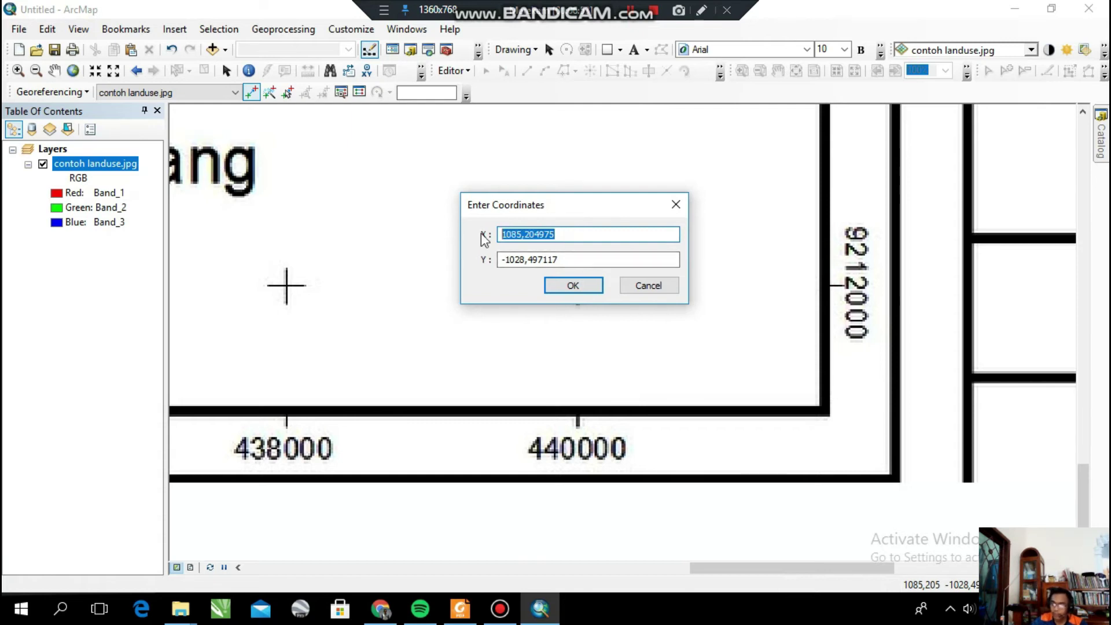
text(440000)
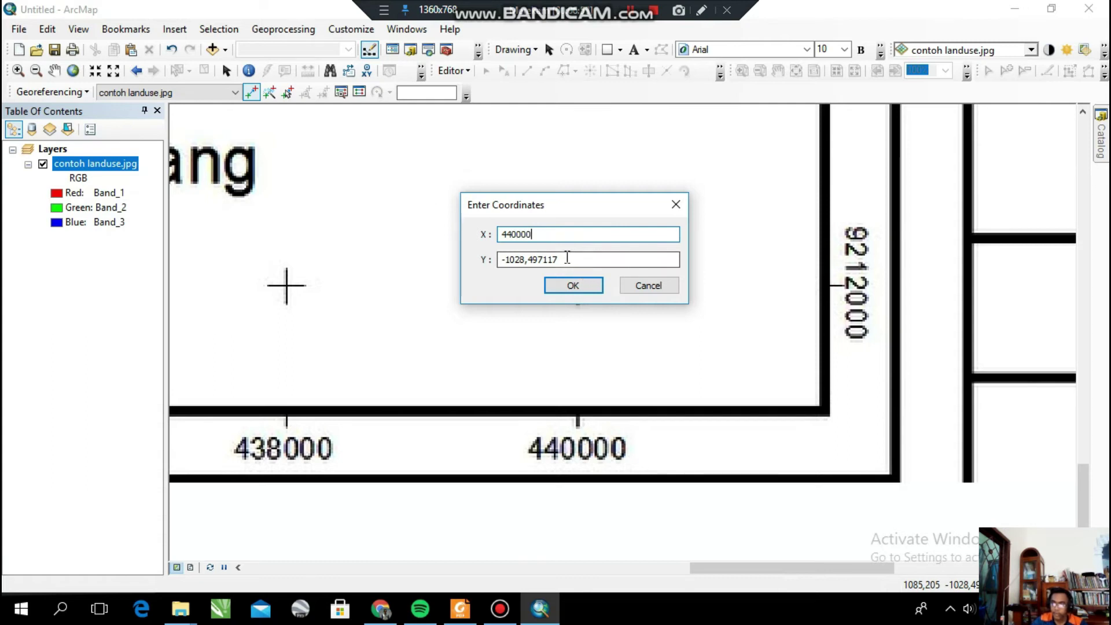
key(Tab)
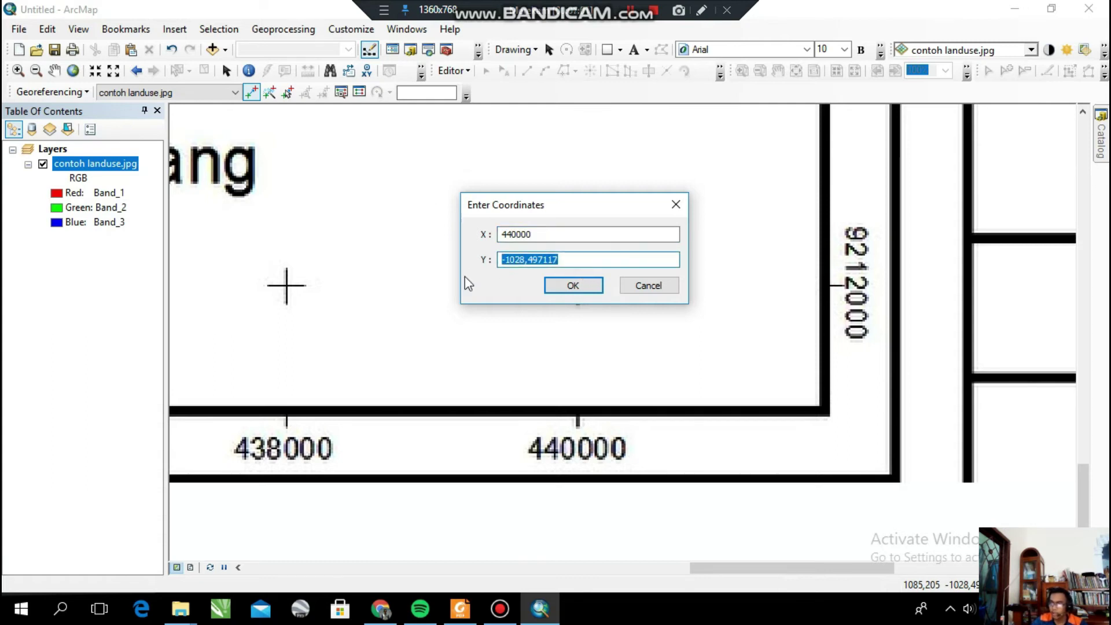
text(9212000)
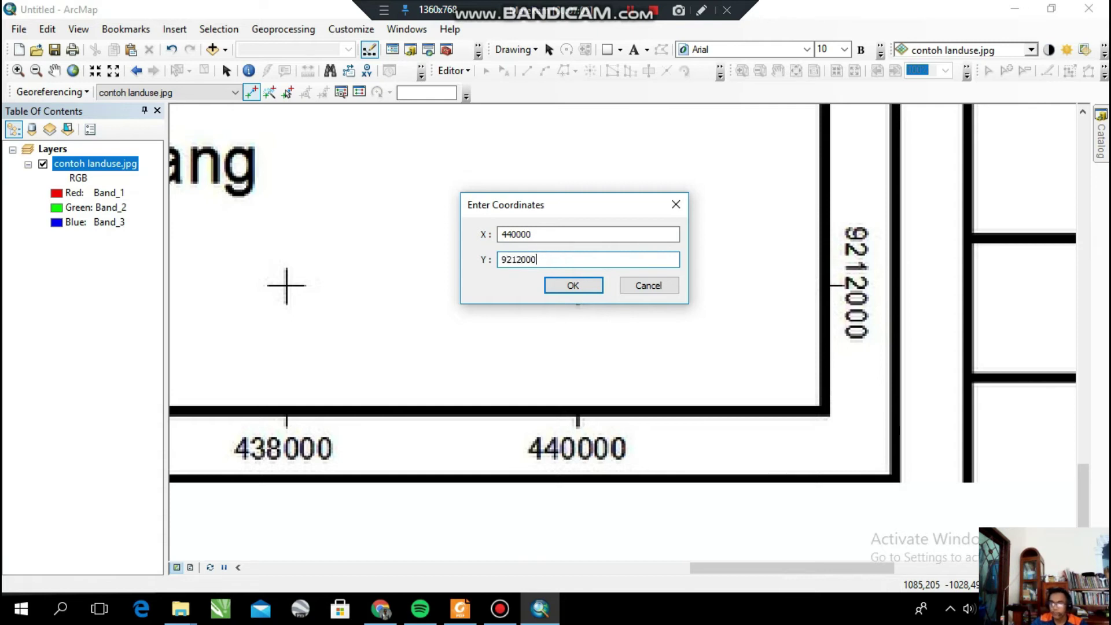
click(575, 288)
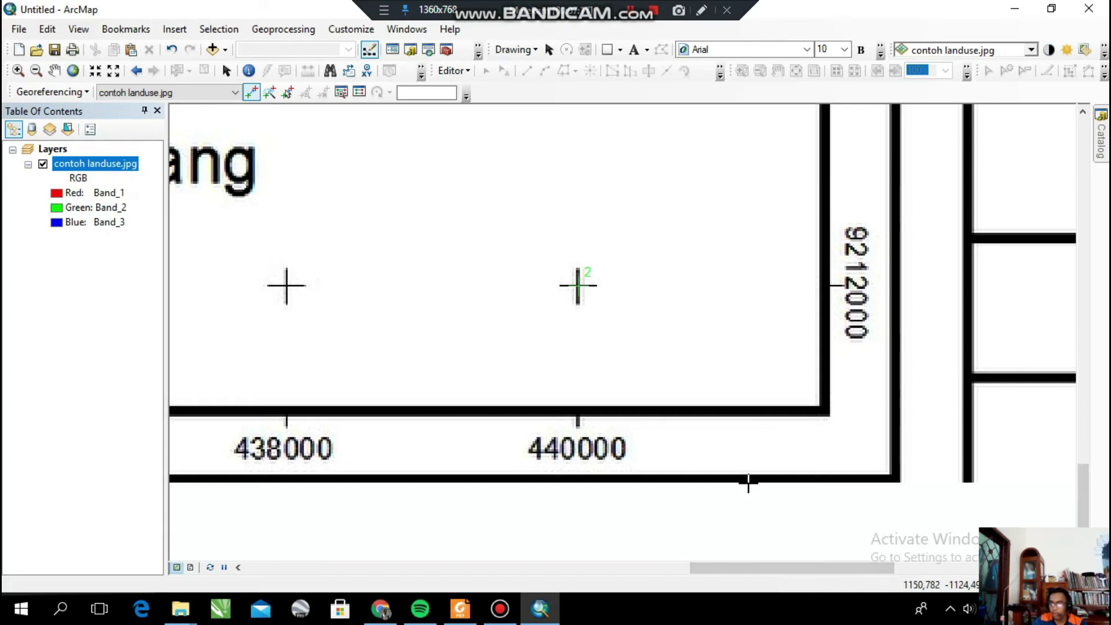
- Place the third control point's source at the centre of the grid cross for 426000, 9212000
drag(766, 568, 380, 585)
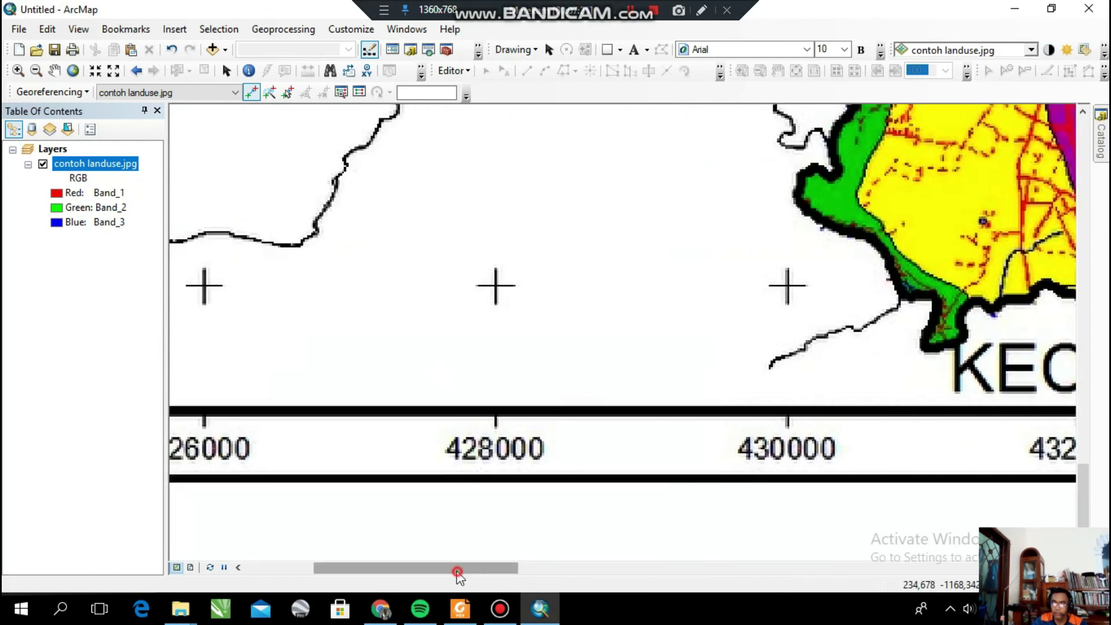
drag(457, 571, 307, 576)
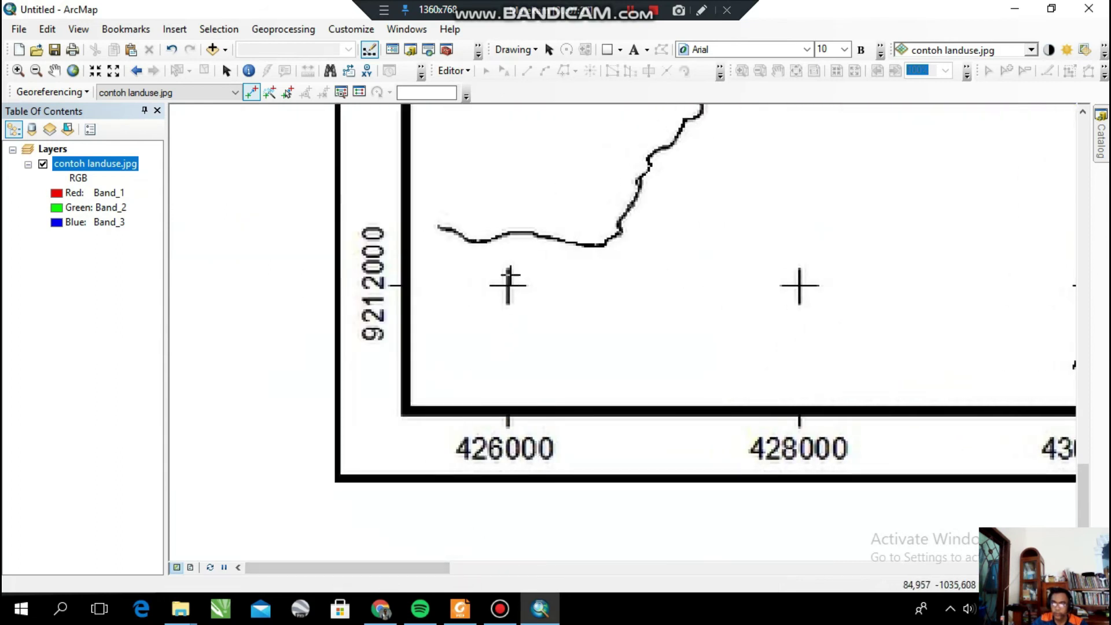
scroll(498, 288, up, 1)
scroll(499, 287, down, 2)
scroll(510, 284, down, 6)
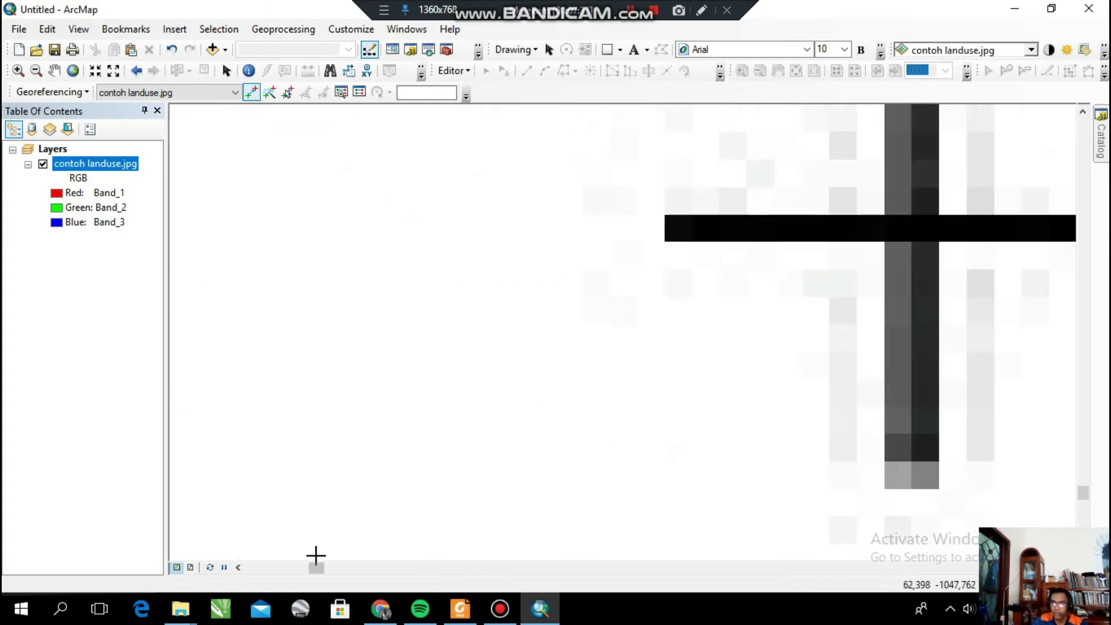
mouse_move(316, 568)
mouse_down()
mouse_move(315, 587)
mouse_move(315, 576)
mouse_up()
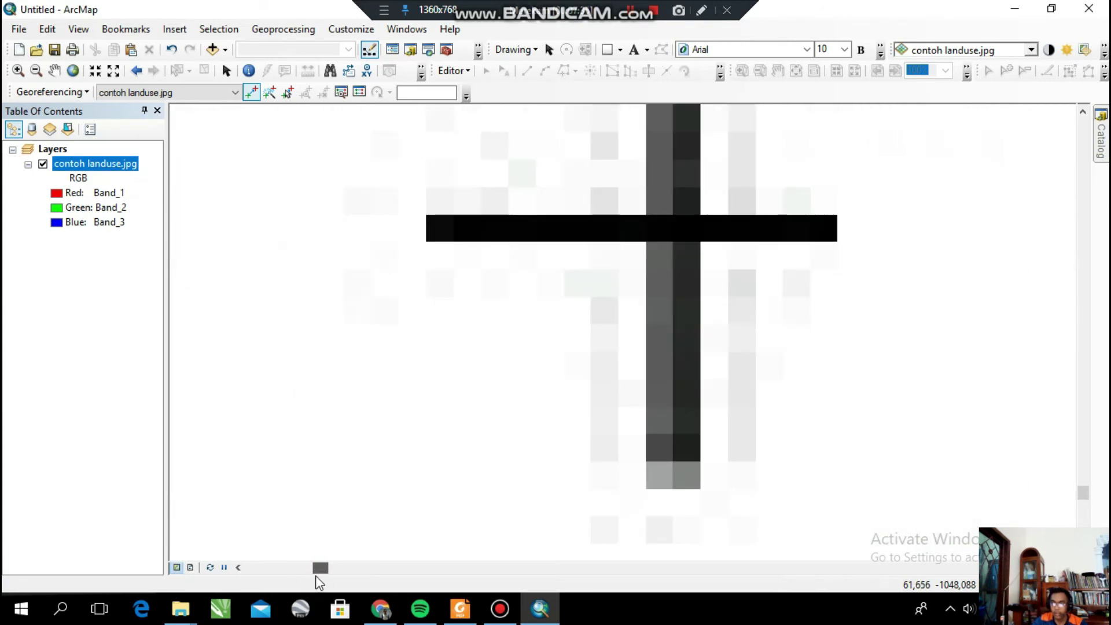
click(251, 92)
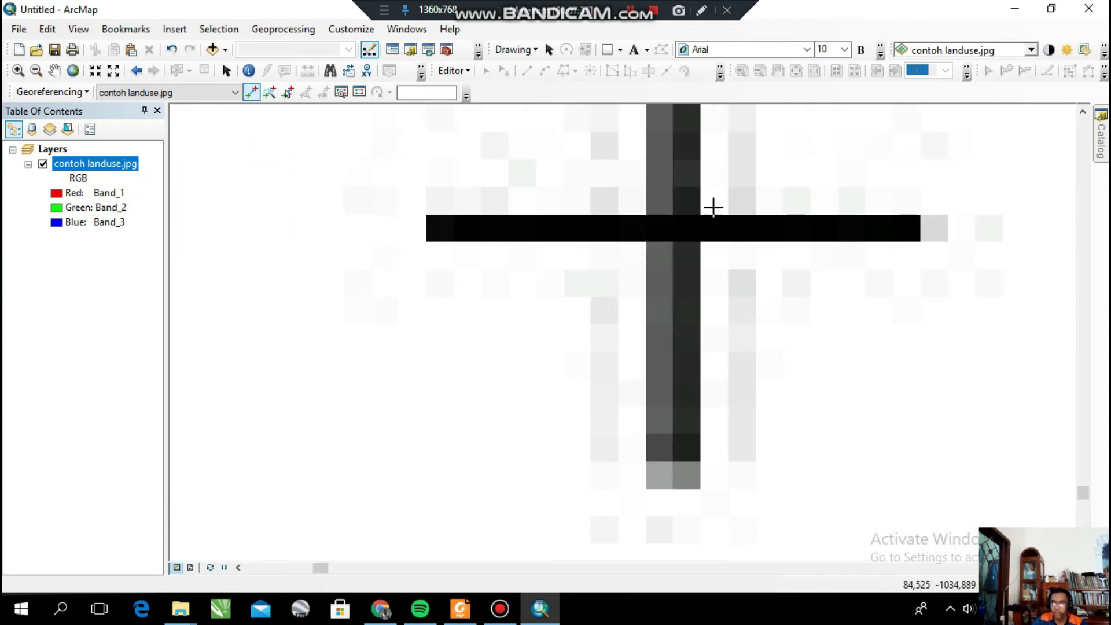
click(673, 228)
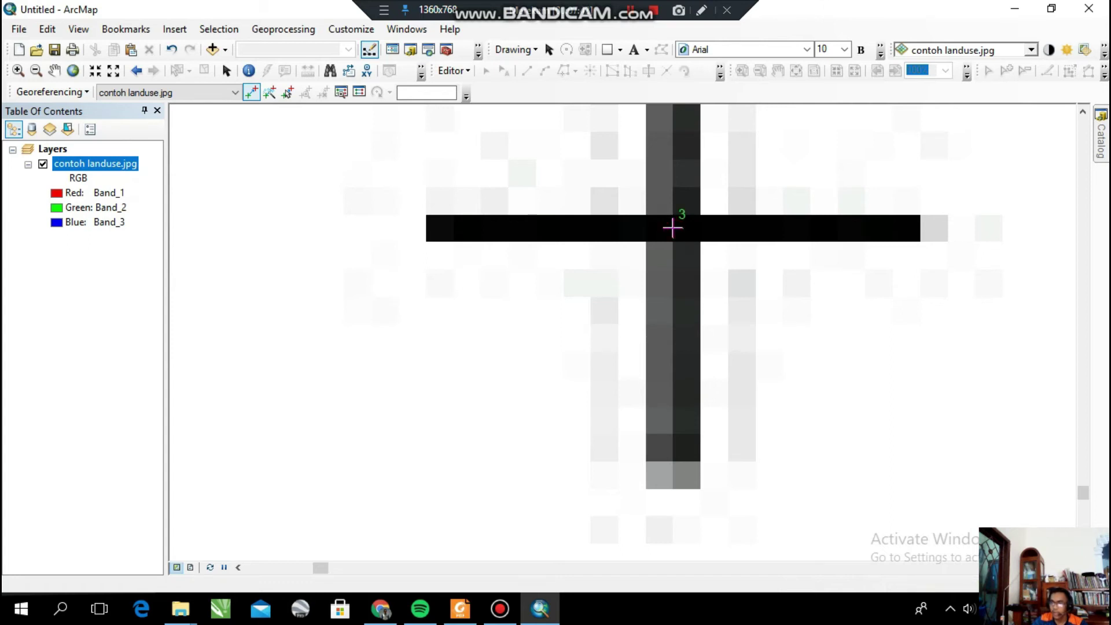
- Assign the third control point the map coordinates X 426000 and Y 9212000
scroll(747, 174, up, 3)
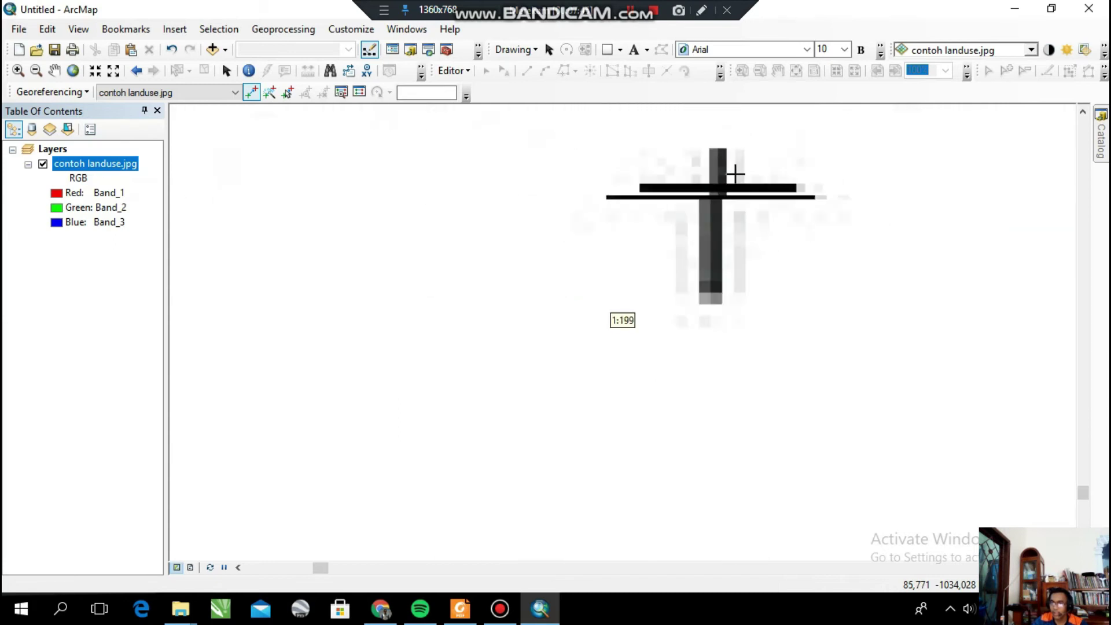
scroll(740, 169, up, 4)
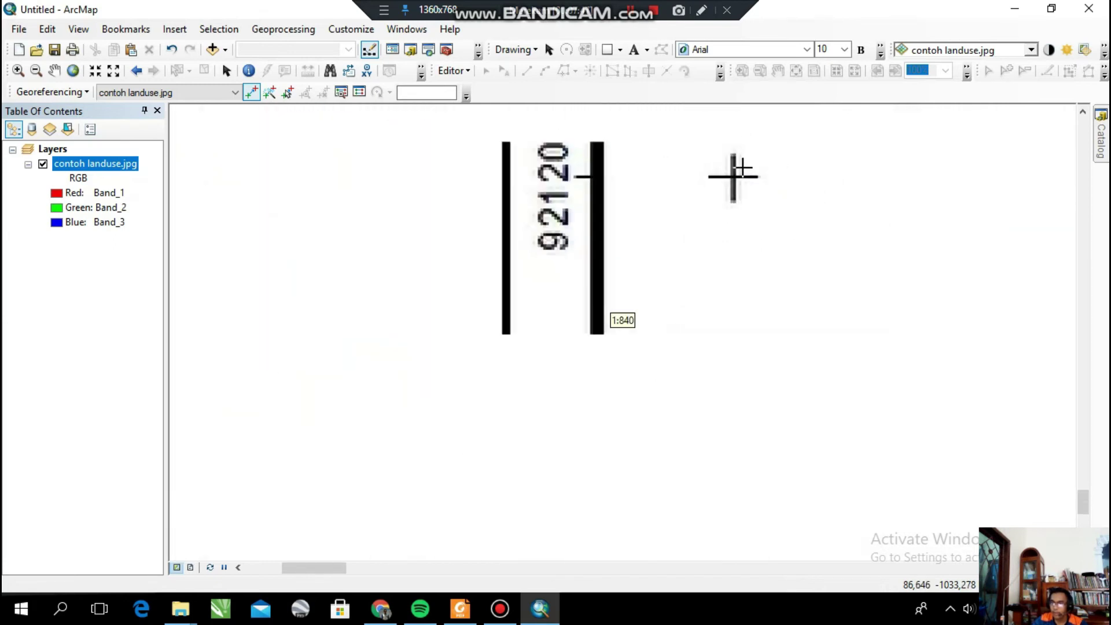
right_click(746, 165)
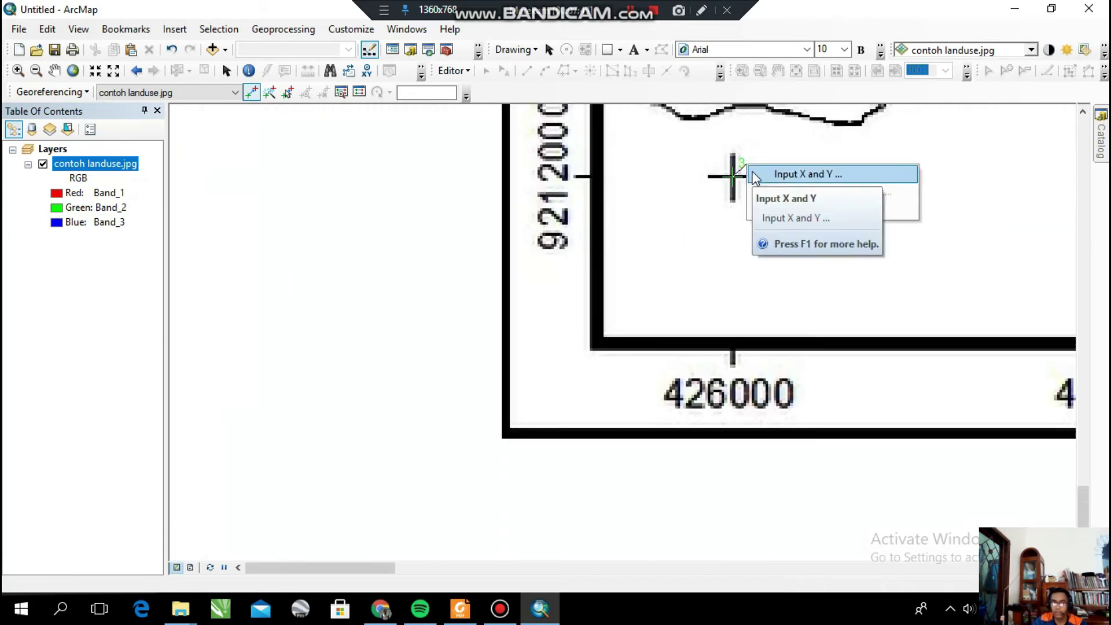
click(754, 175)
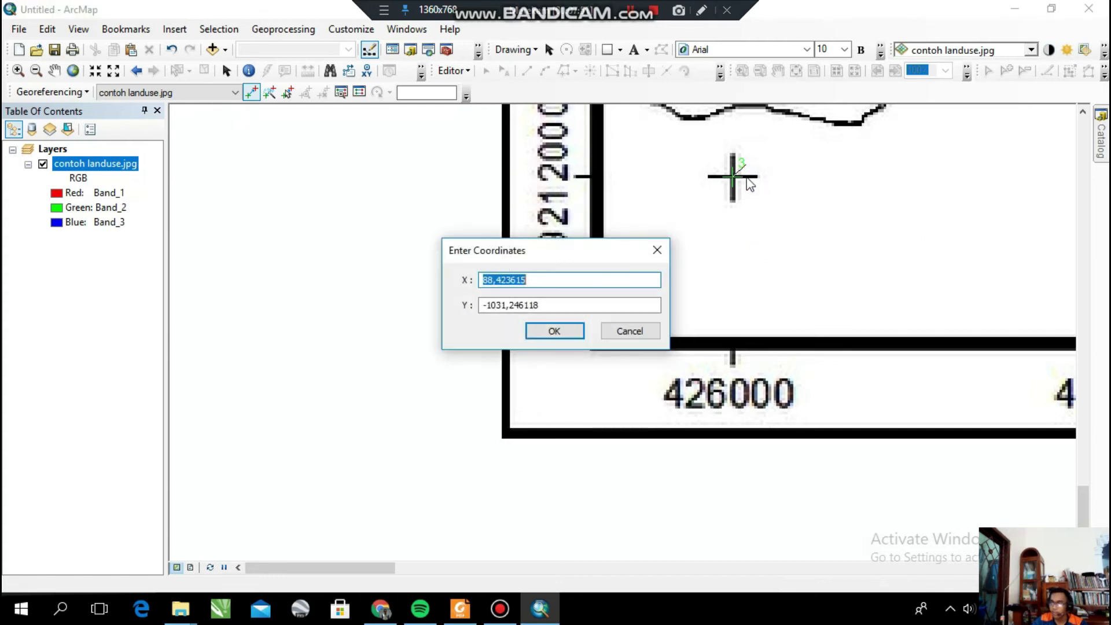
drag(547, 250, 498, 266)
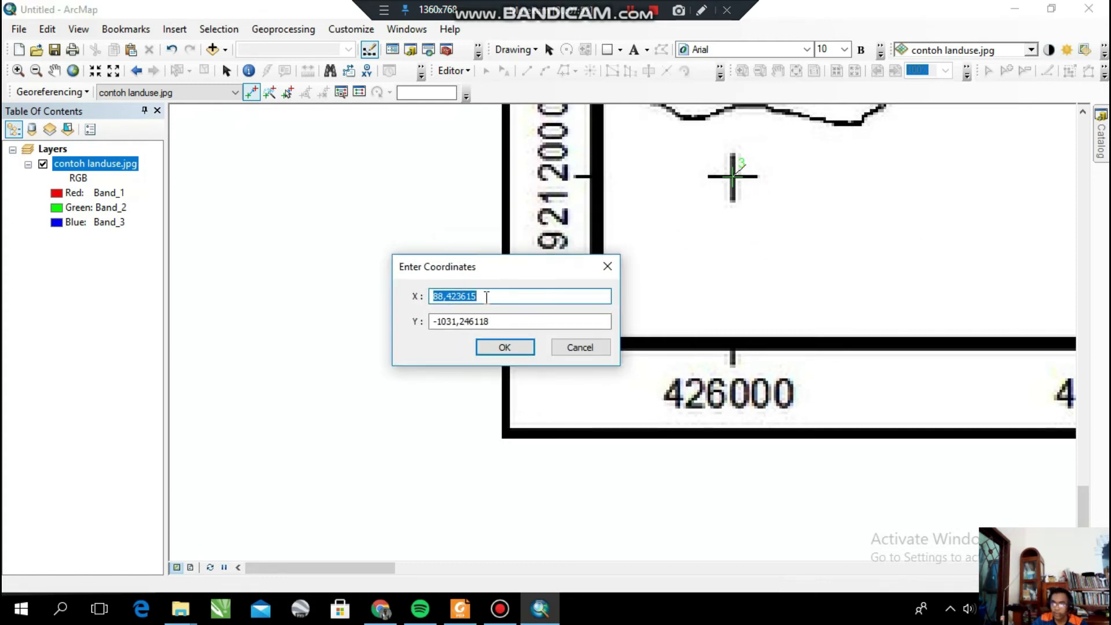
text(426000)
key(Tab)
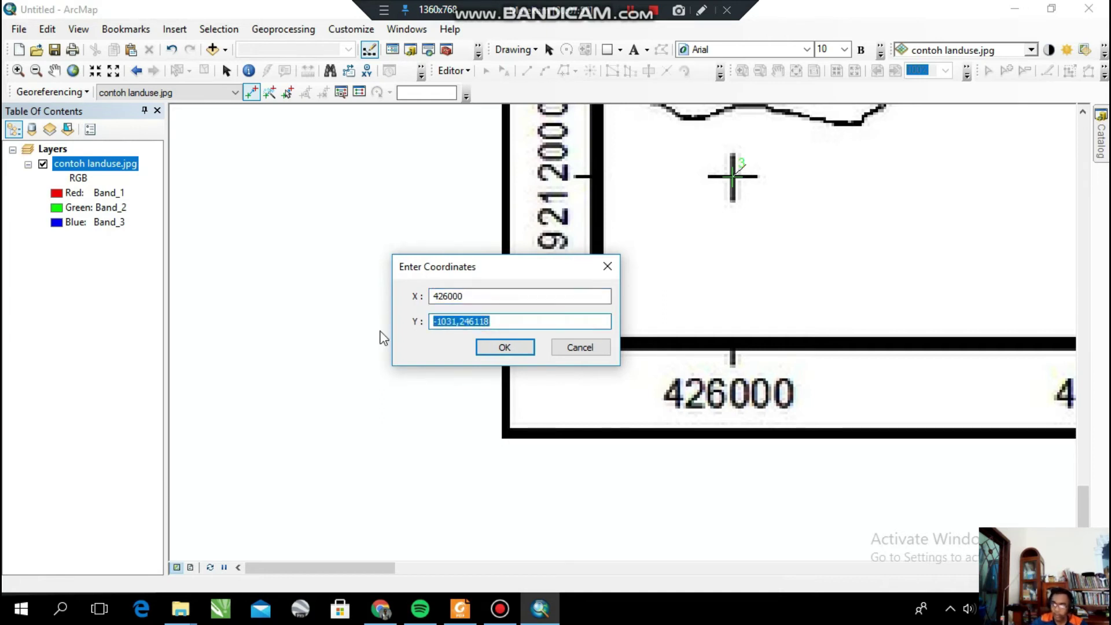
drag(502, 271, 518, 331)
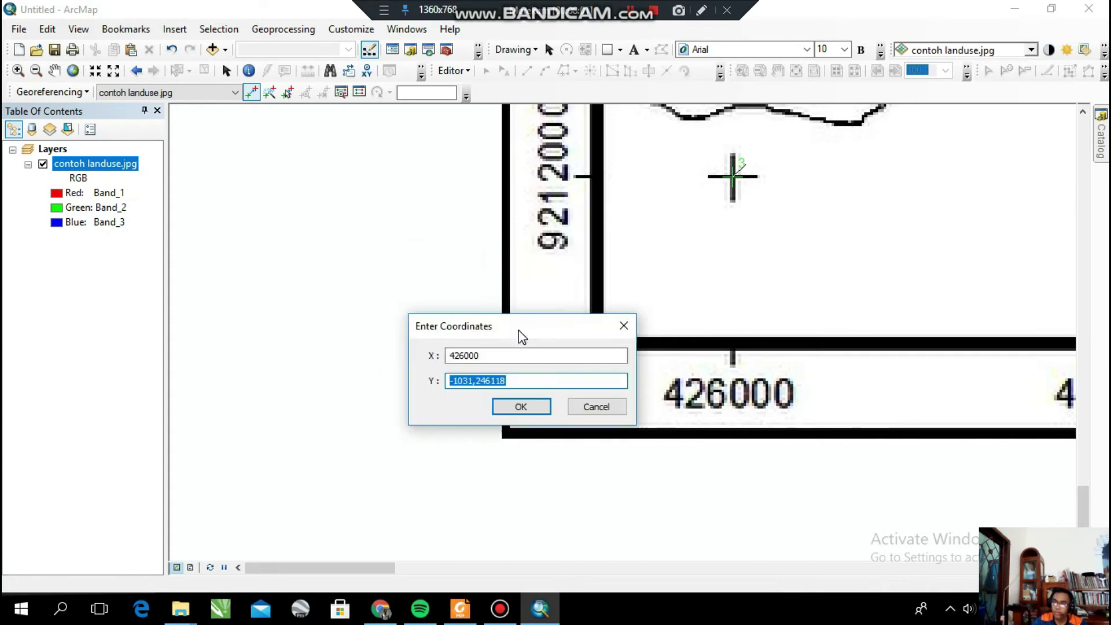
click(555, 382)
double_click(555, 382)
key(BackSpace)
key(BackSpace)
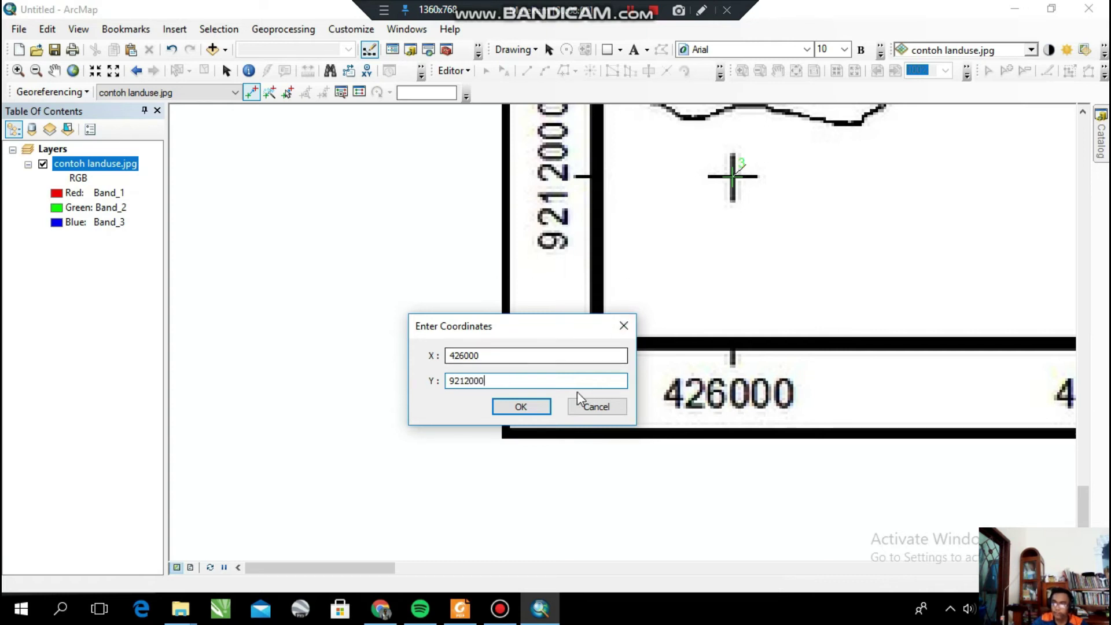
click(524, 406)
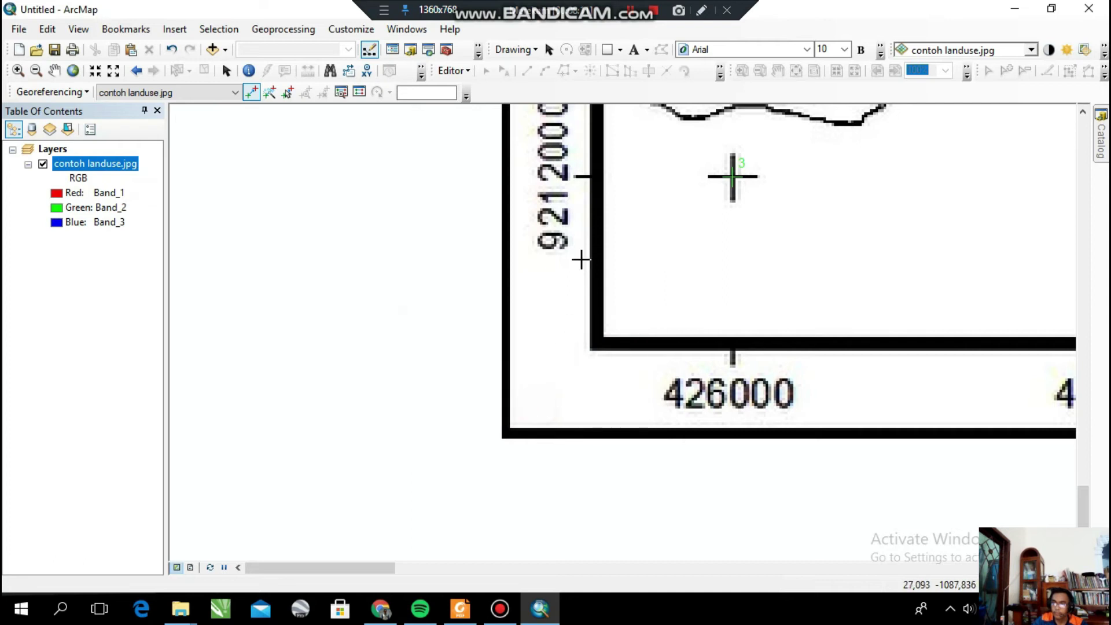
- Place the fourth control point's source at the centre of the upper grid cross for 426000, 9226000
scroll(1080, 500, up, 3)
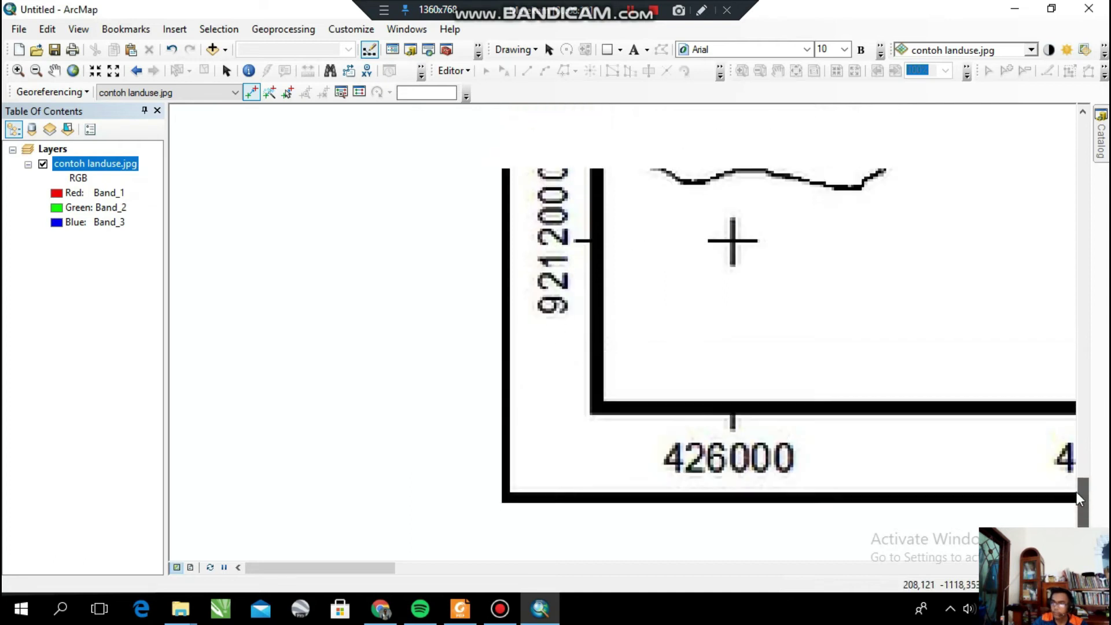
drag(1084, 507, 1083, 163)
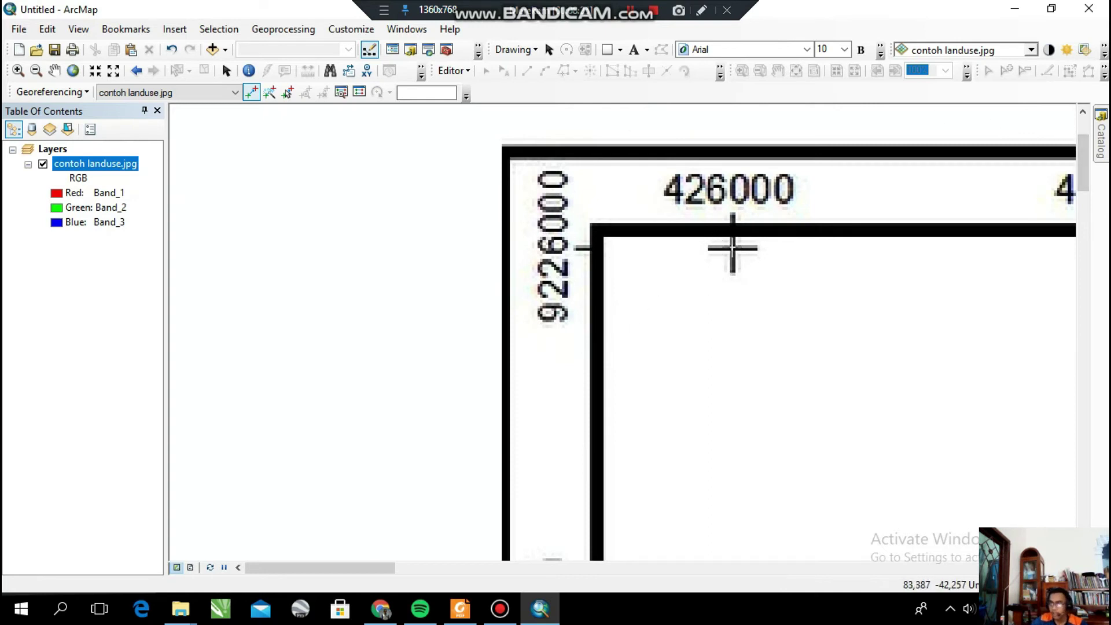
scroll(732, 248, down, 3)
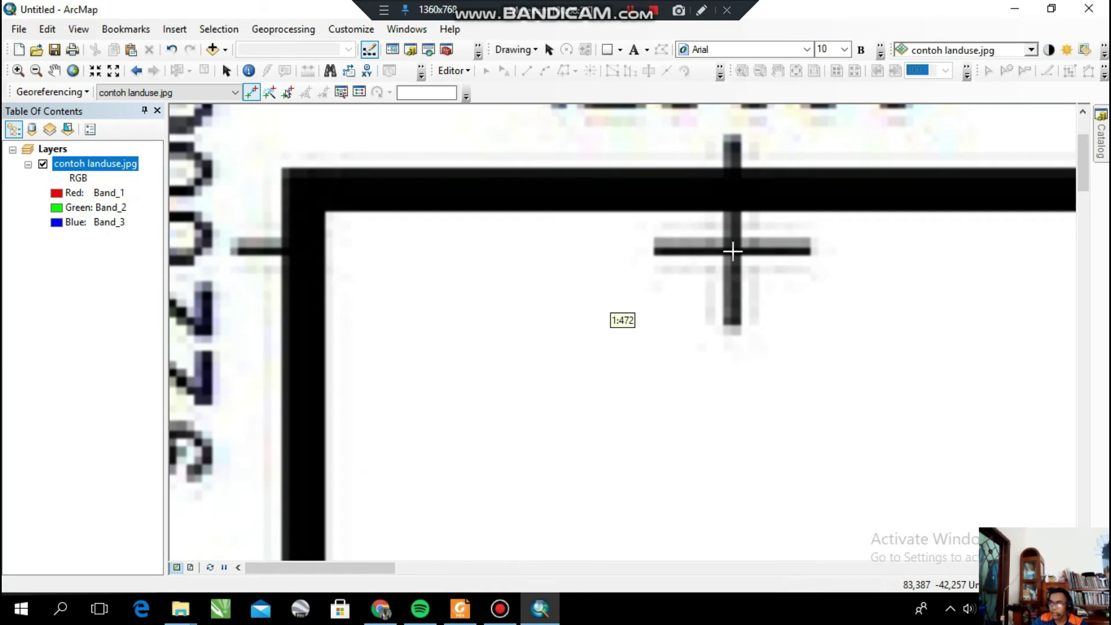
scroll(733, 251, down, 3)
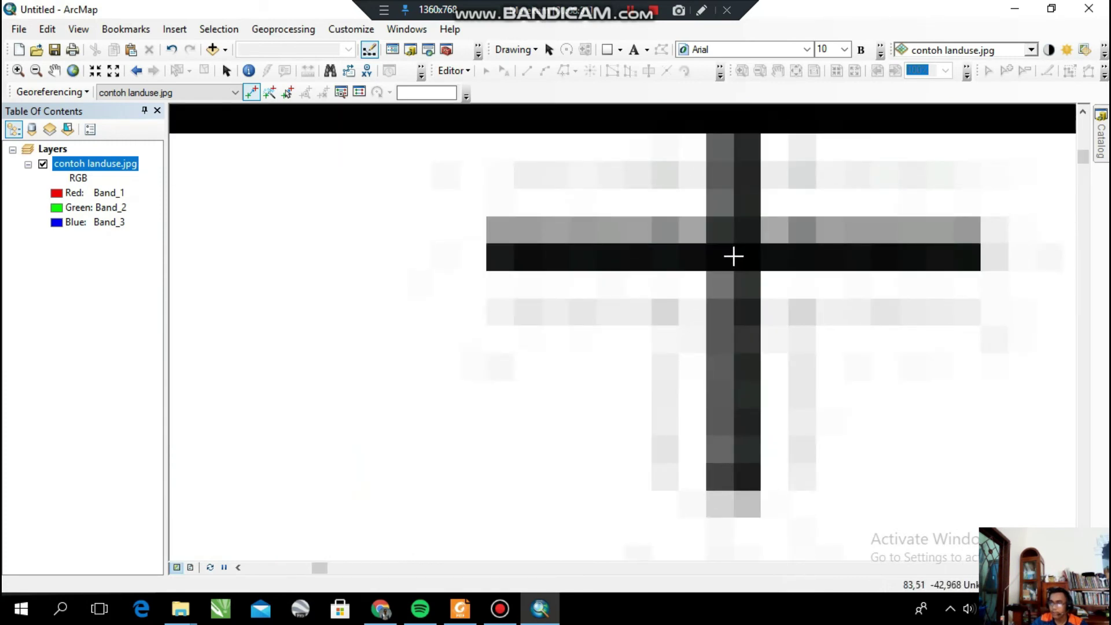
click(735, 256)
- Assign the fourth control point the map coordinates X 426000 and Y 9226000
scroll(734, 257, up, 3)
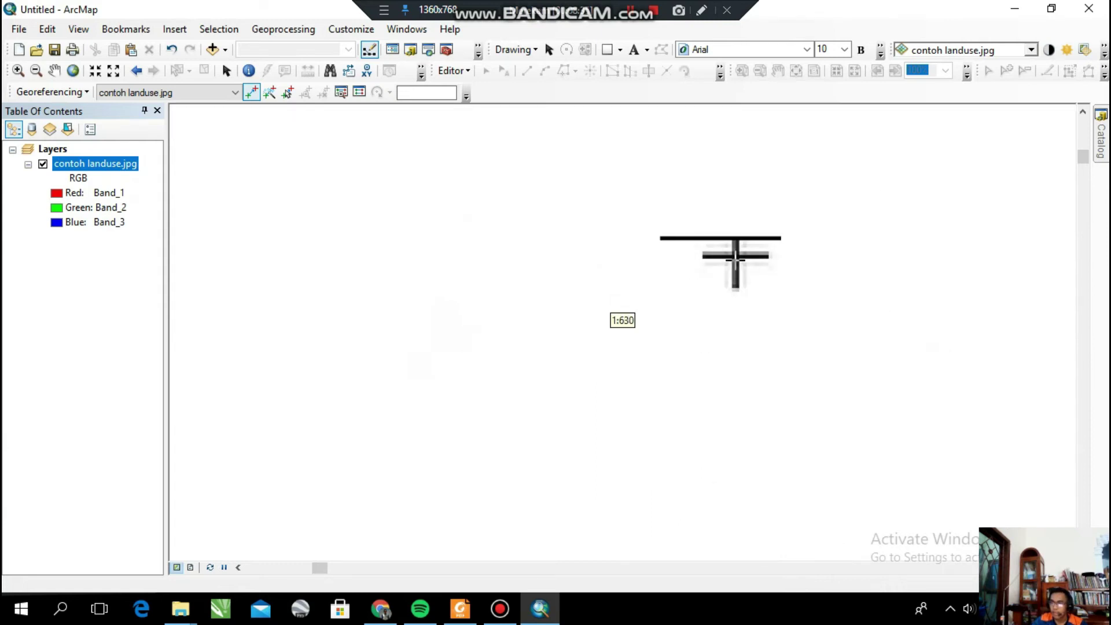
right_click(766, 224)
click(776, 234)
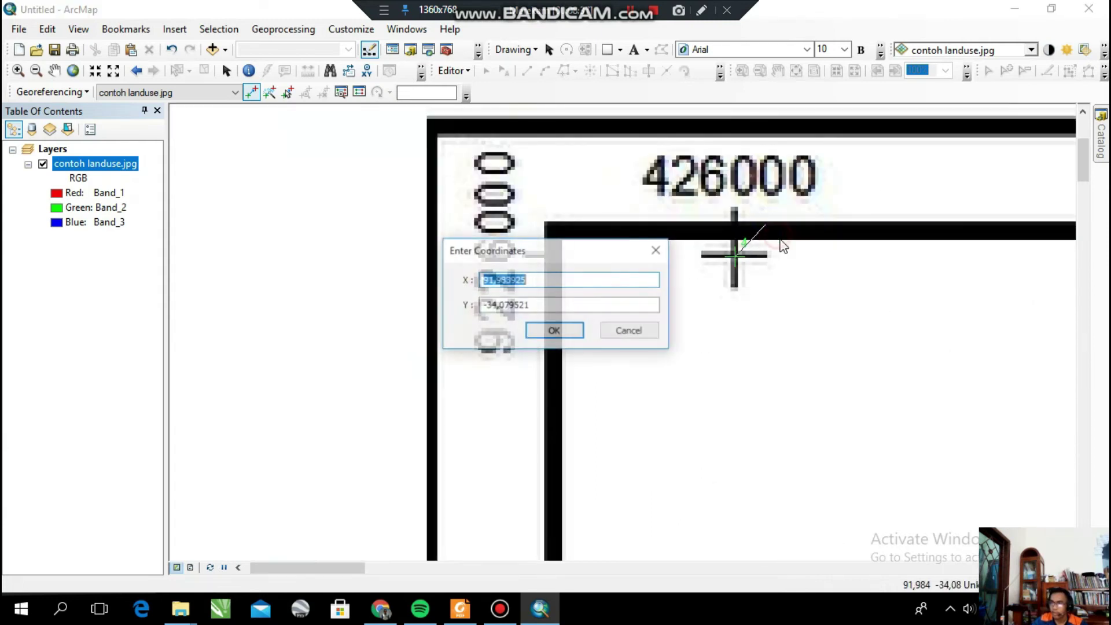
drag(551, 243, 548, 269)
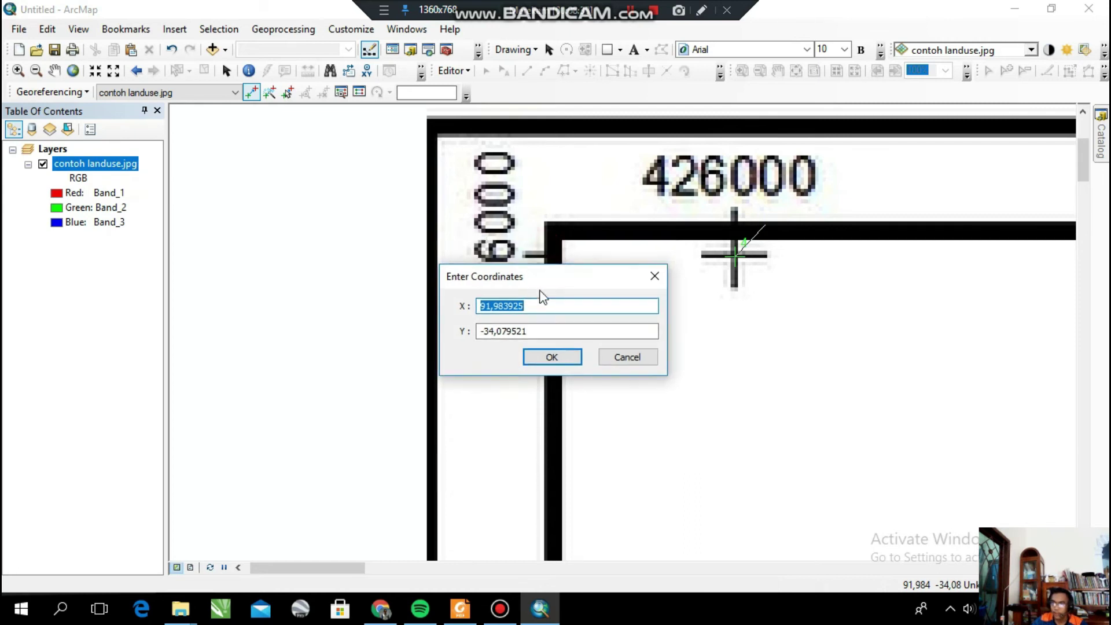
text(426)
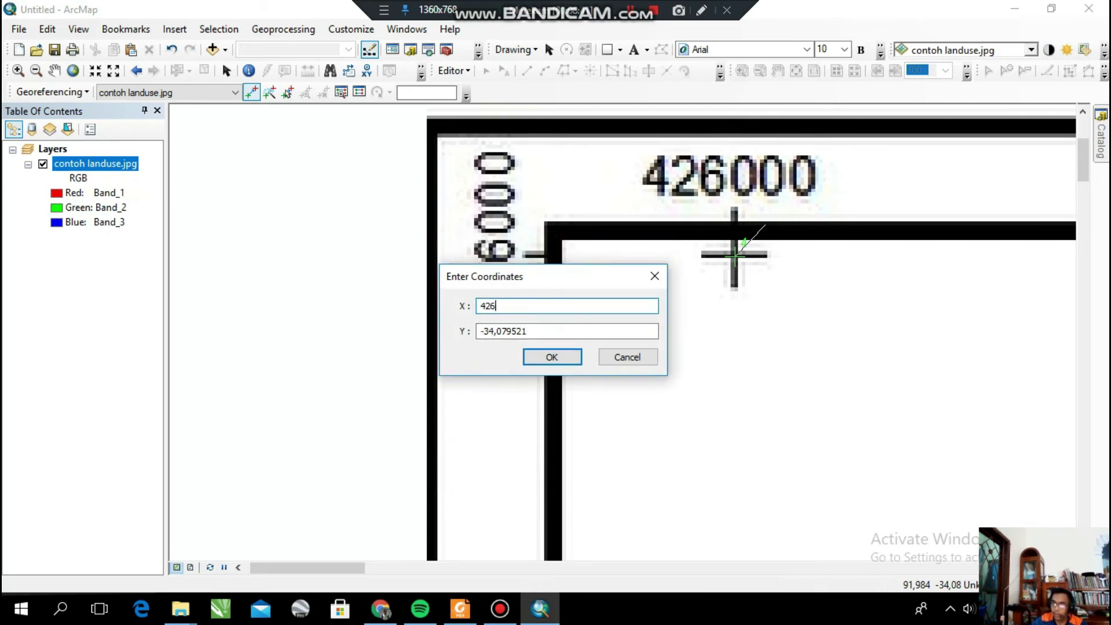
text(000)
key(Tab)
drag(521, 278, 713, 283)
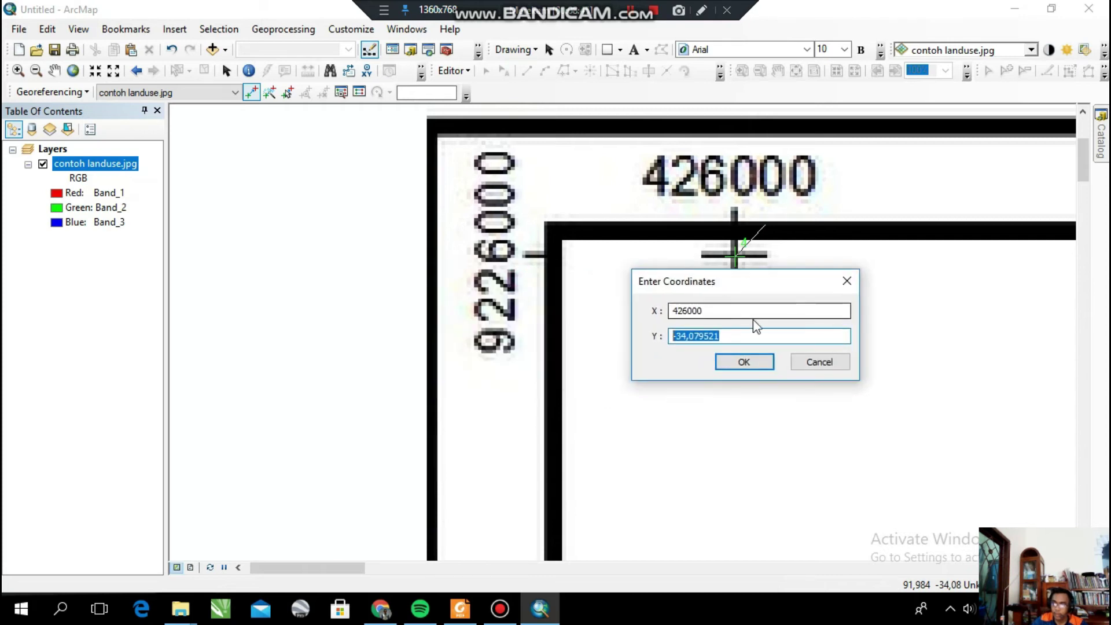
text(9226000)
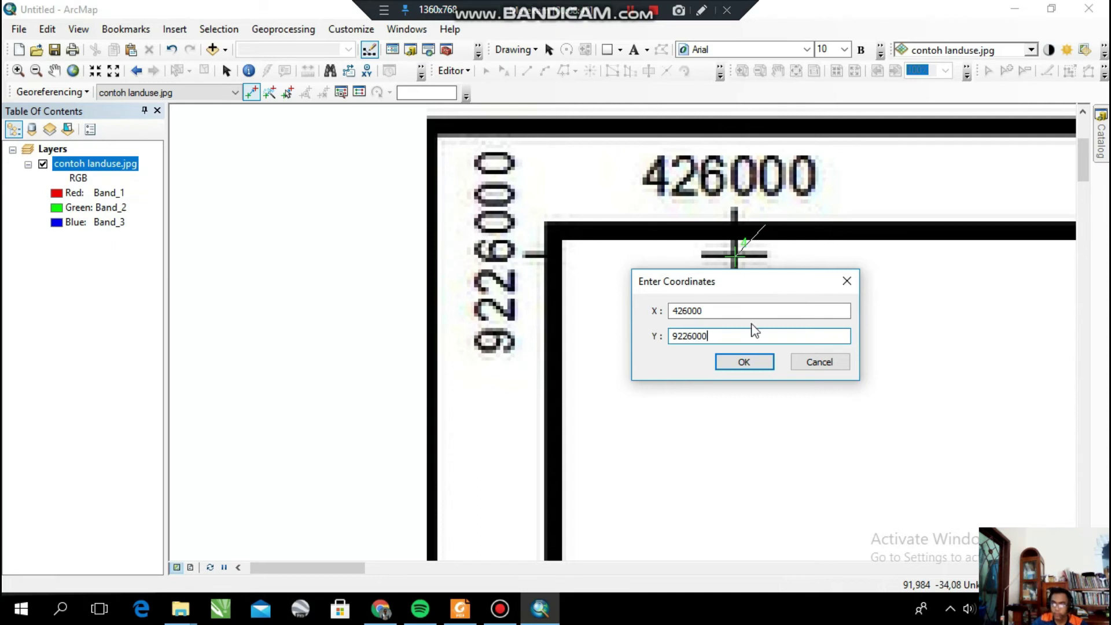
click(744, 362)
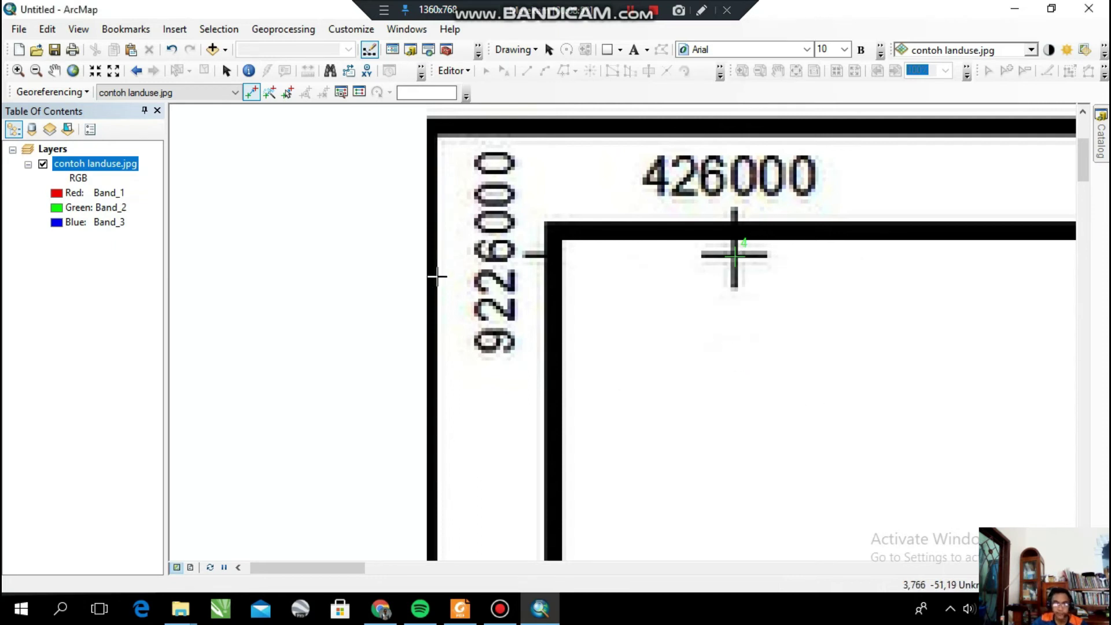
- Show the full extent of the contoh landuse.jpg layer and open the link table to check the control points
click(84, 93)
click(84, 93)
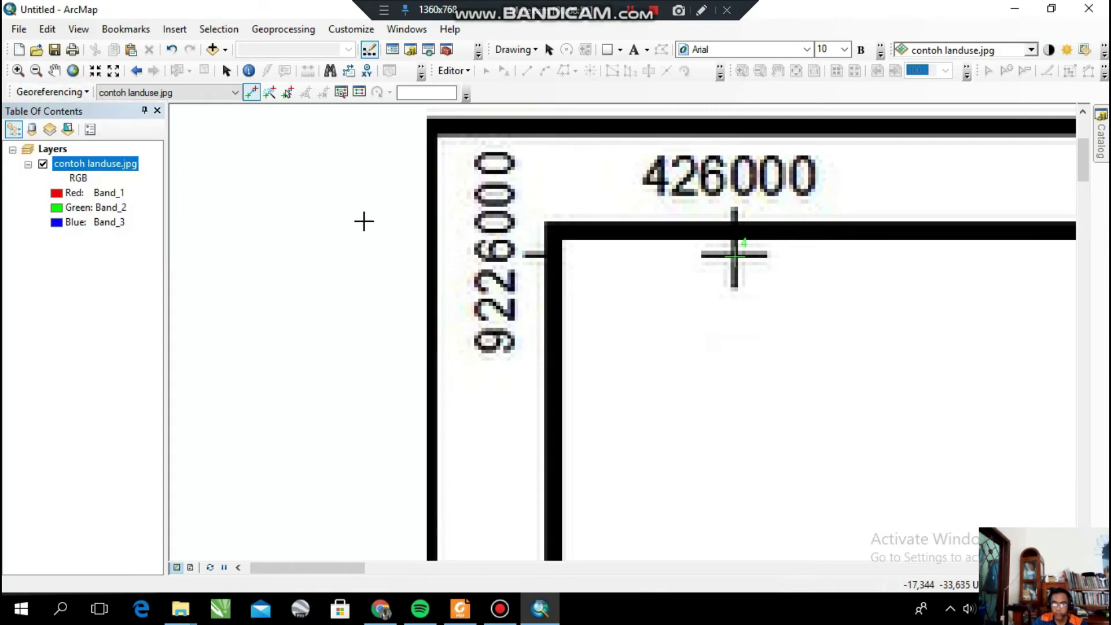
right_click(112, 167)
click(183, 249)
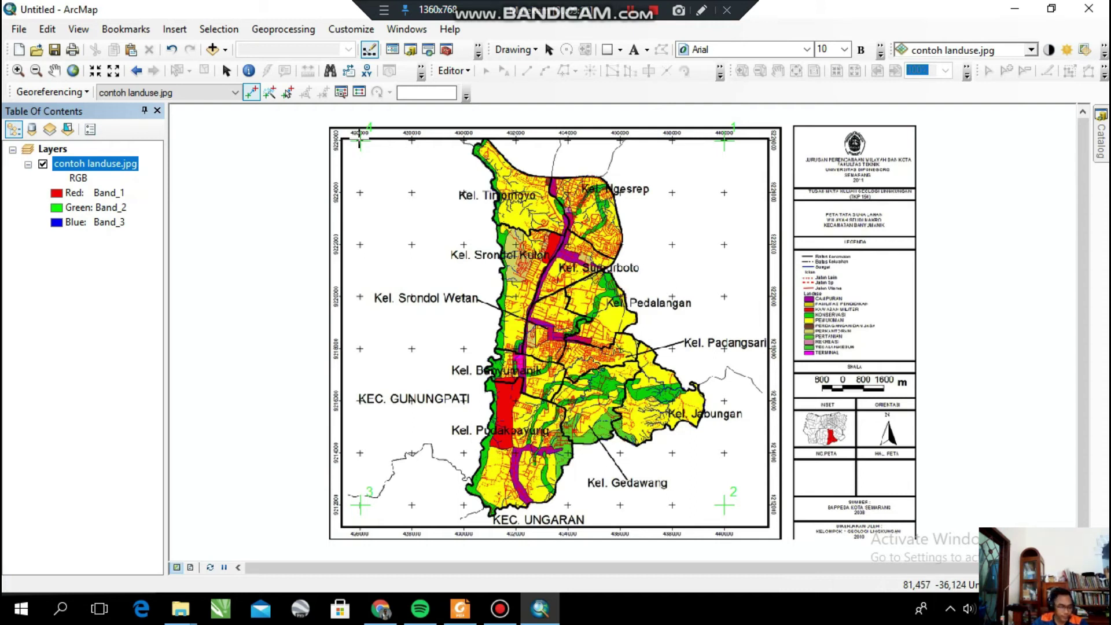
click(360, 93)
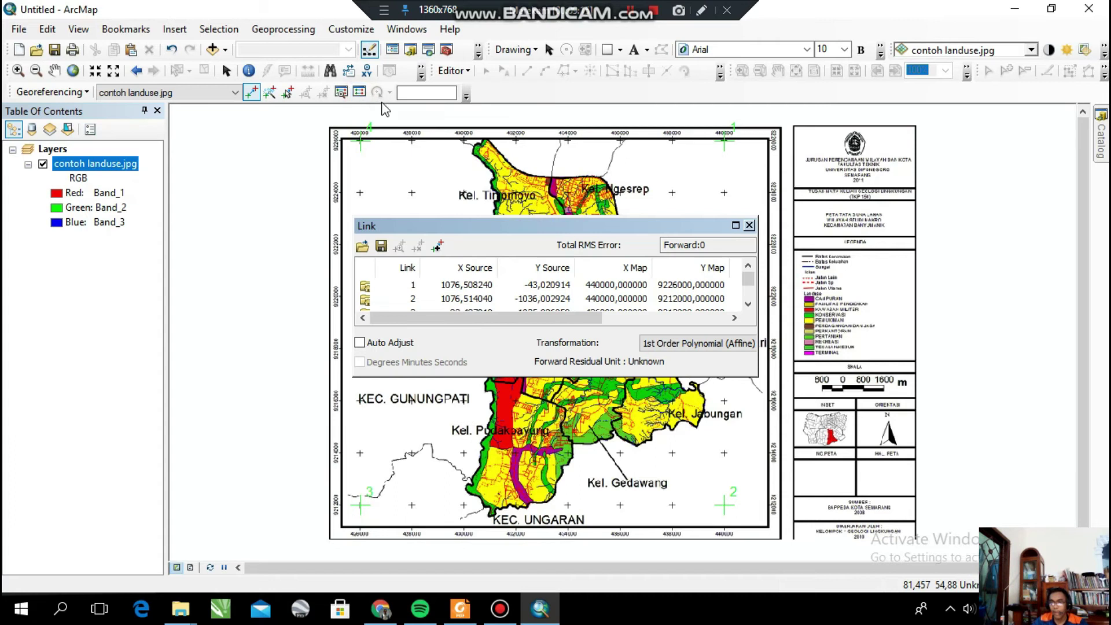
- Review the source and map coordinates of all four control points in the link table
scroll(538, 283, up, 1)
drag(487, 316, 449, 313)
scroll(449, 313, down, 1)
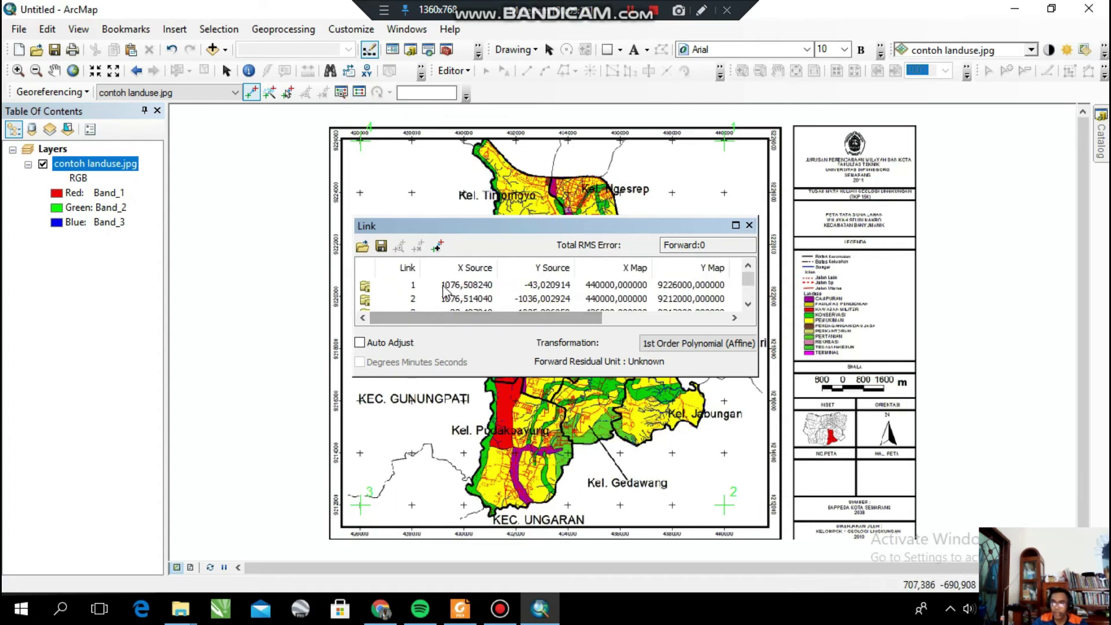
drag(521, 318, 411, 317)
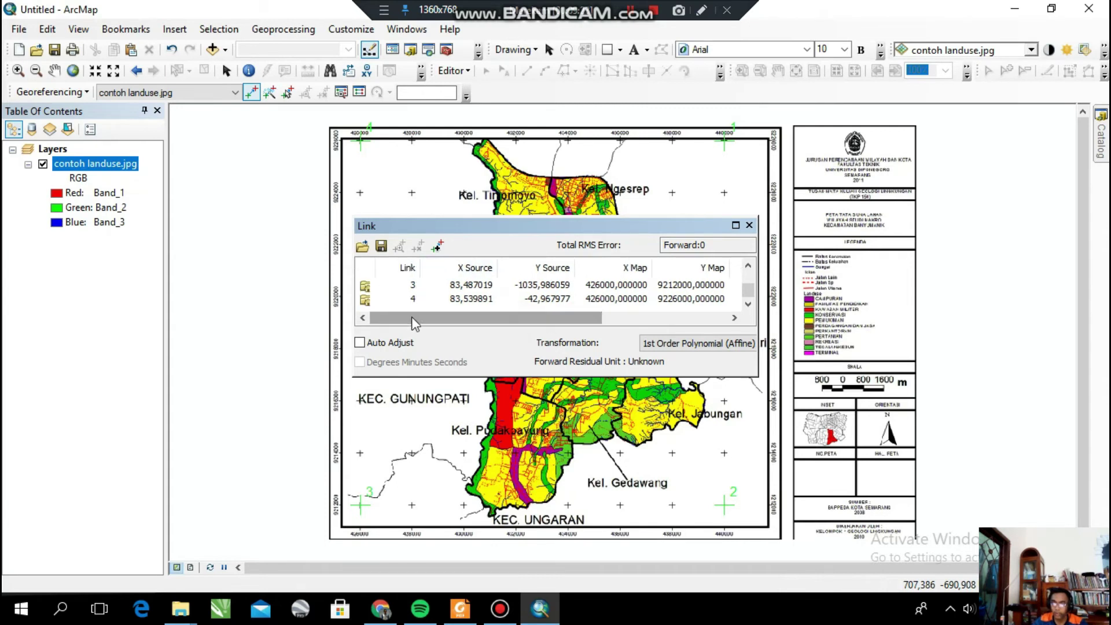
click(366, 284)
click(366, 285)
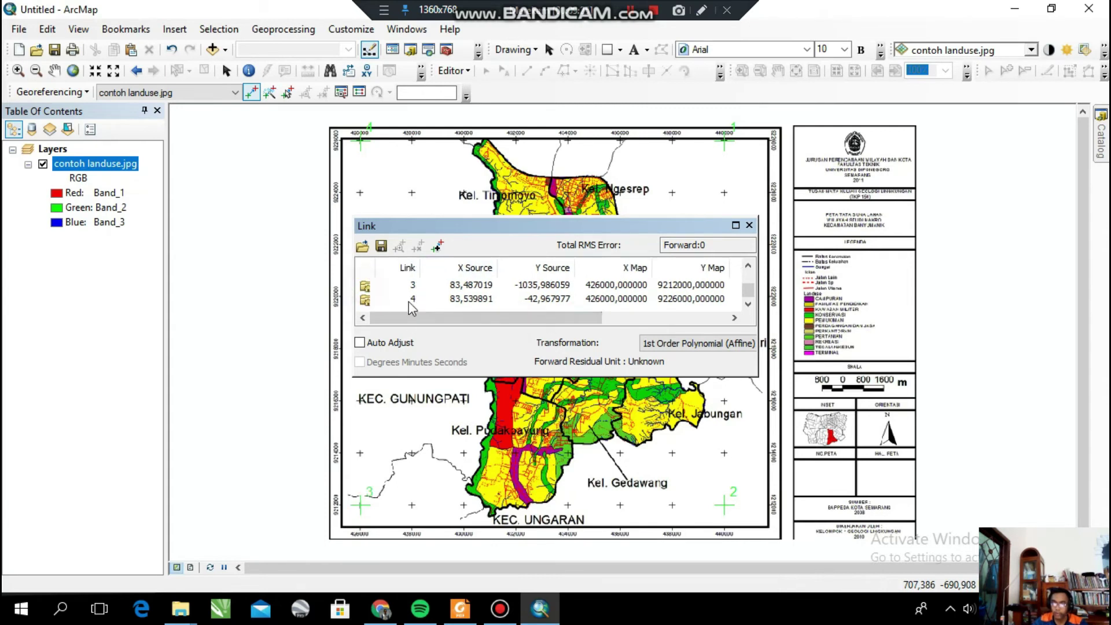
scroll(399, 298, up, 1)
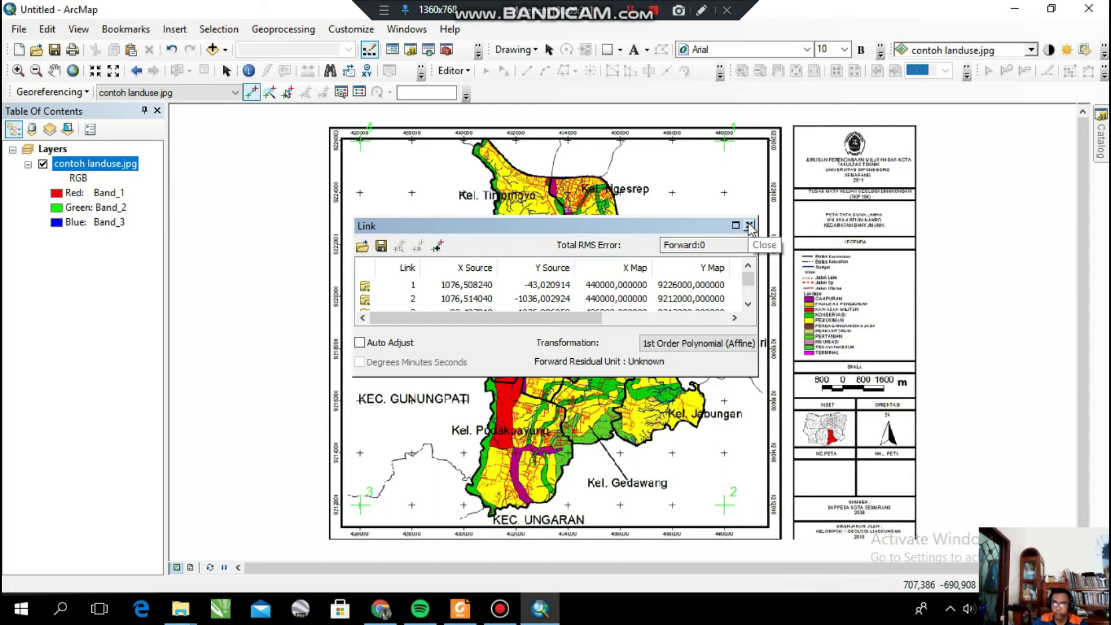
- Try the Zero Order Polynomial (Only shift) transformation on the control points
click(718, 347)
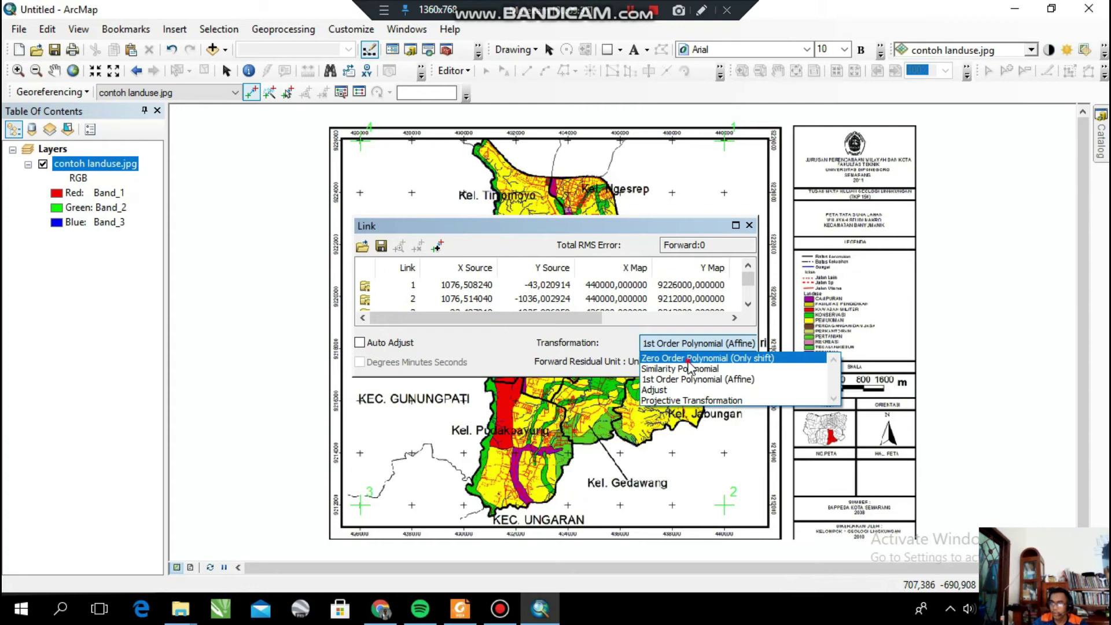
click(689, 359)
click(697, 343)
click(697, 361)
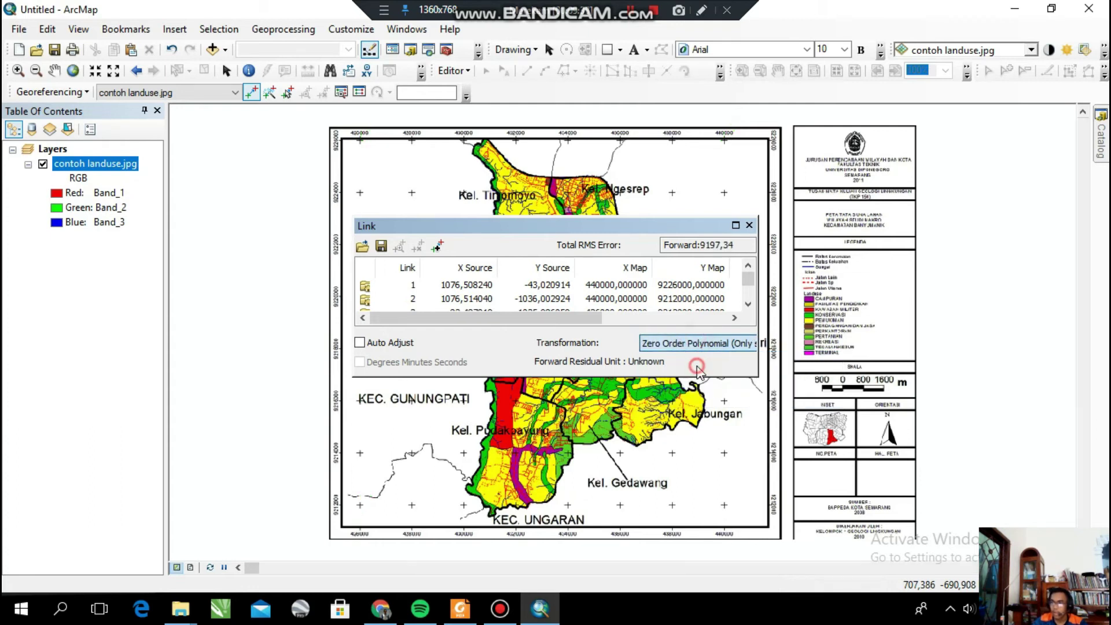
- Set the transformation to 1st Order Polynomial (Affine) and close the link table
scroll(699, 345, down, 1)
click(699, 345)
click(702, 376)
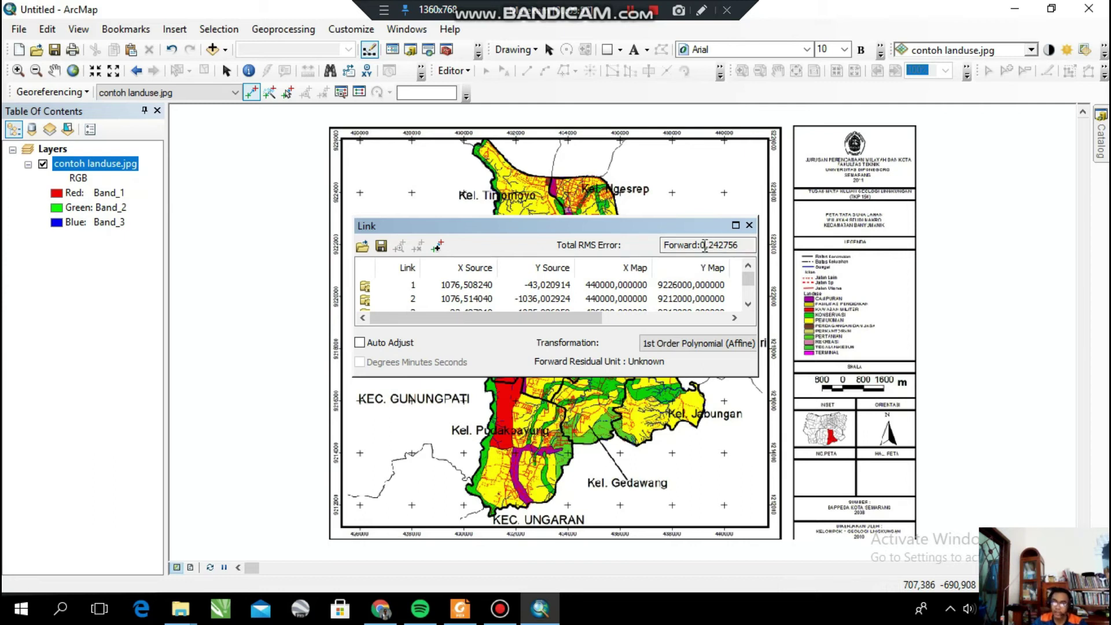
click(681, 347)
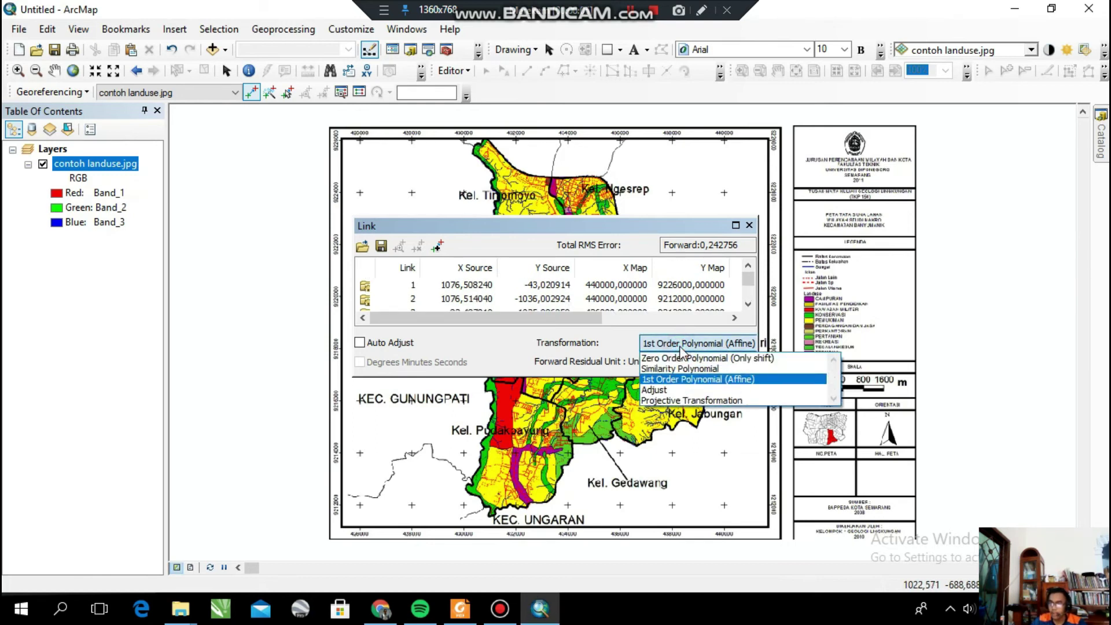
click(697, 381)
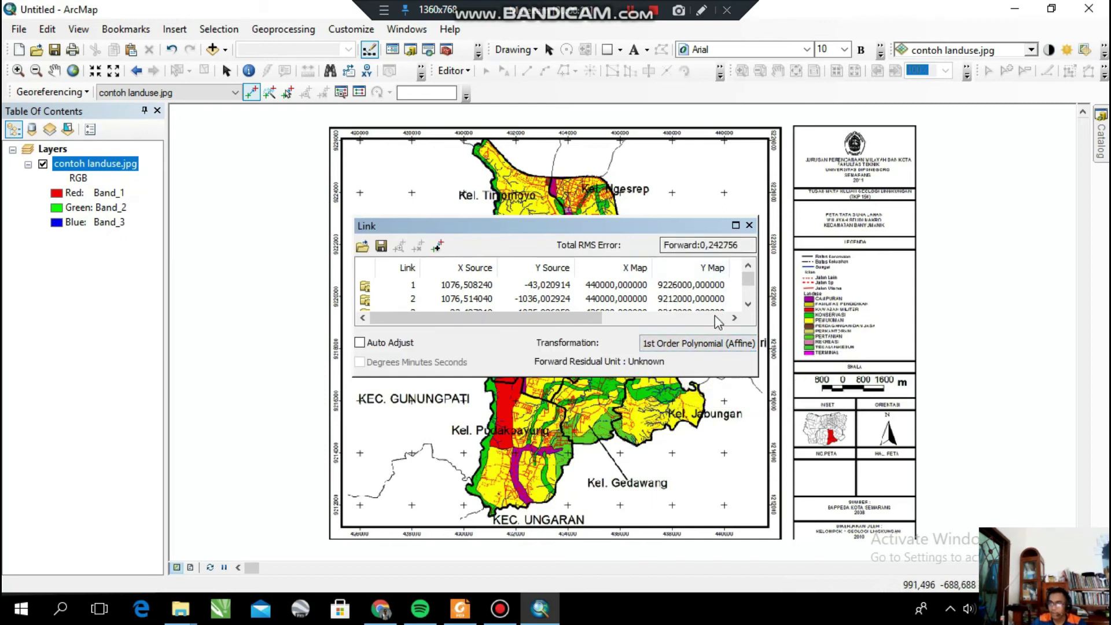
click(749, 226)
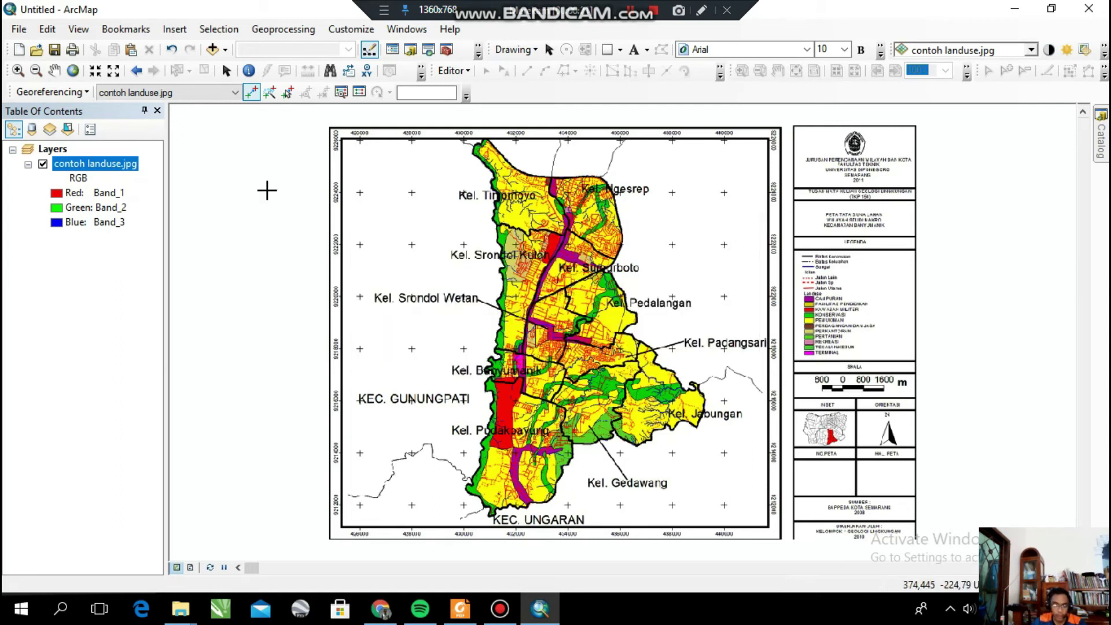
- Turn on Auto Adjust for the georeferencing and show the full extent of the contoh landuse.jpg layer
click(53, 92)
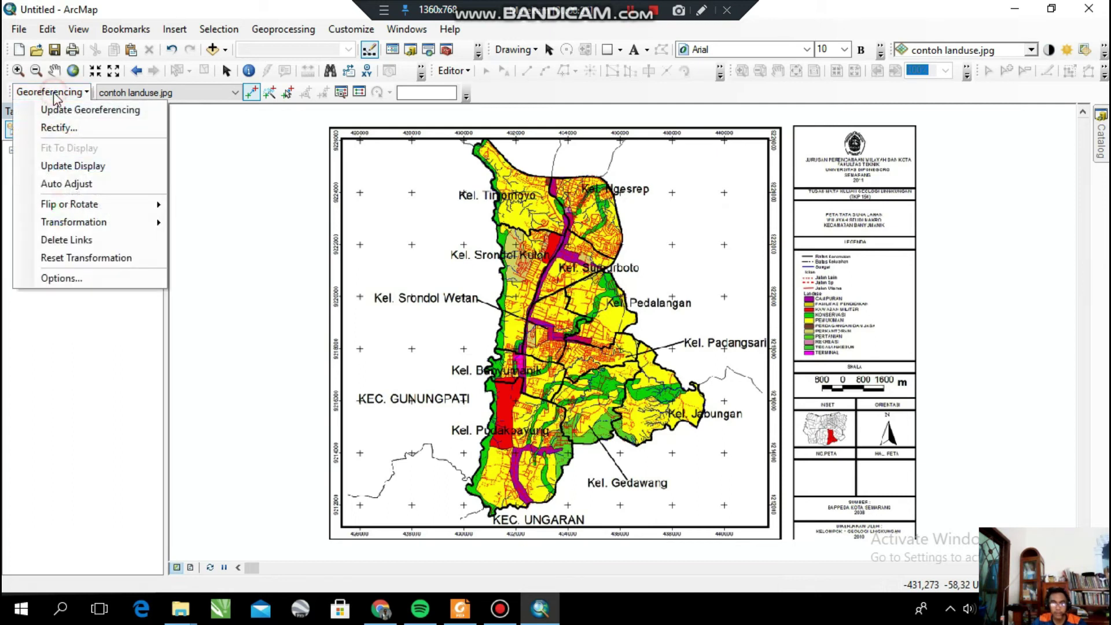
click(80, 185)
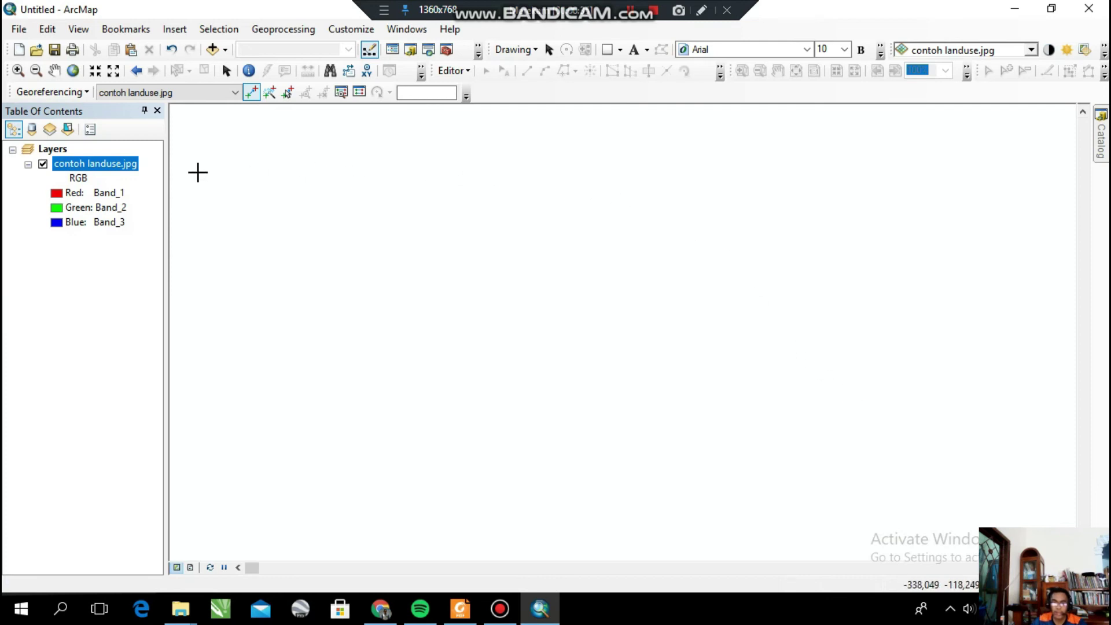
right_click(128, 164)
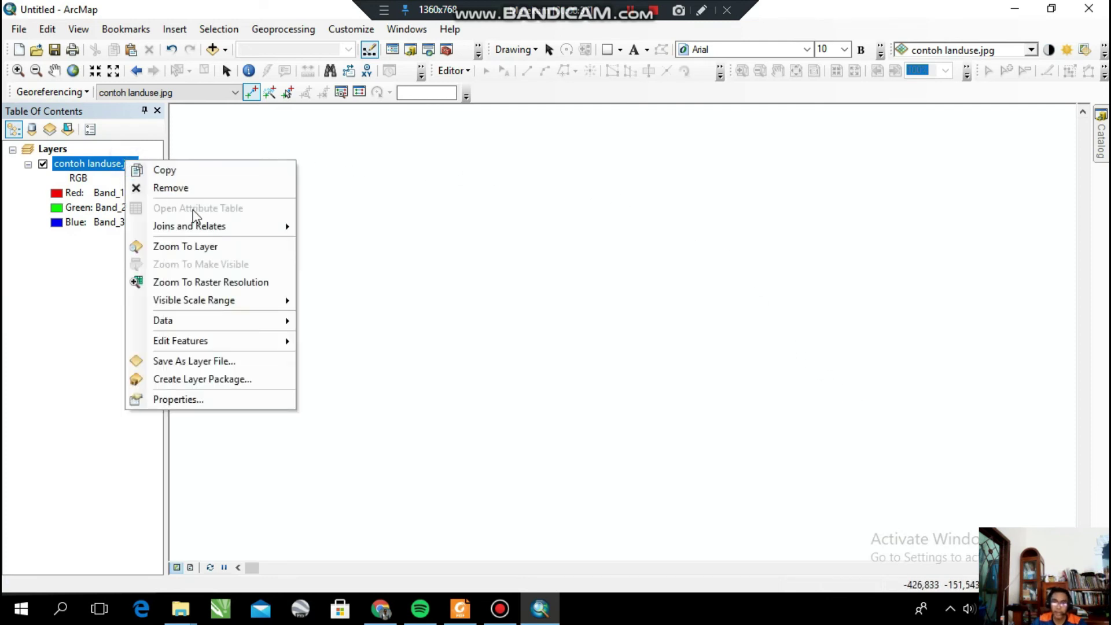
click(55, 324)
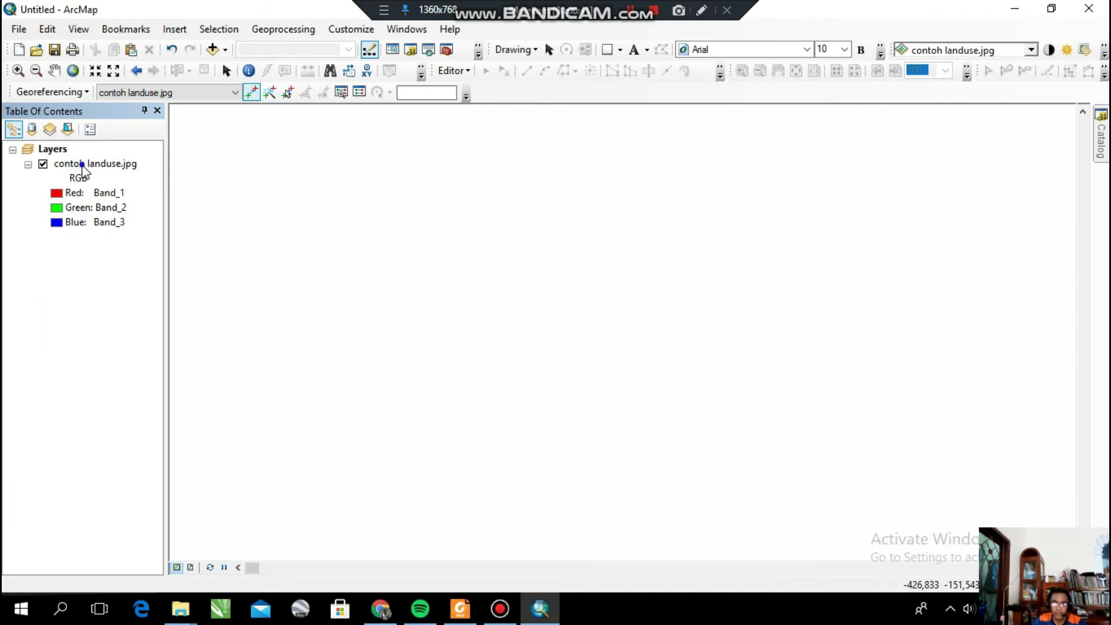
right_click(82, 167)
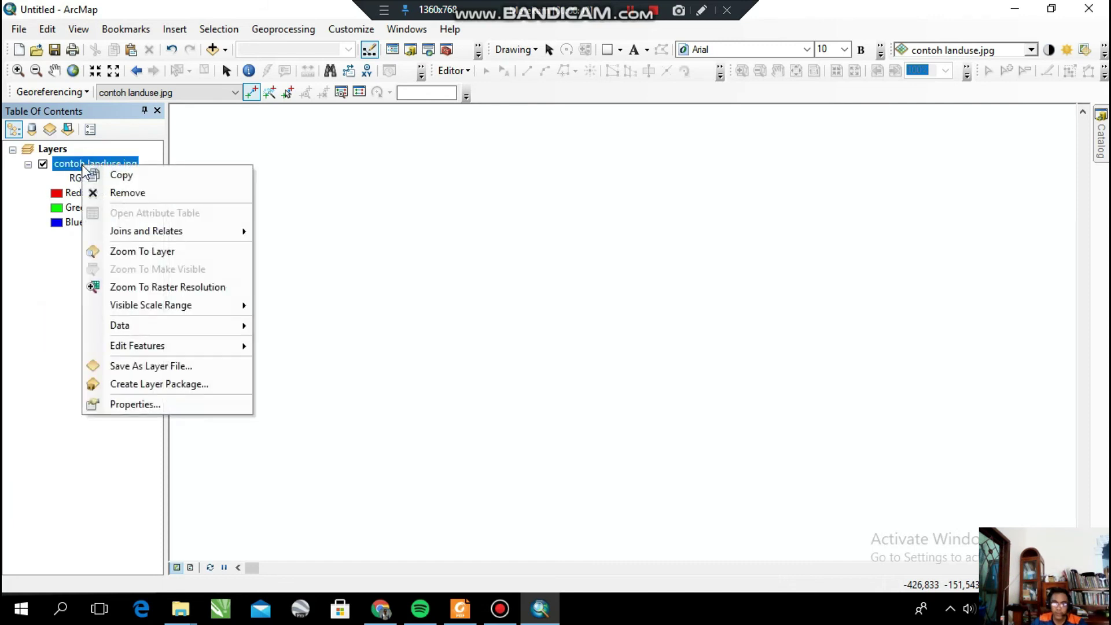
click(166, 255)
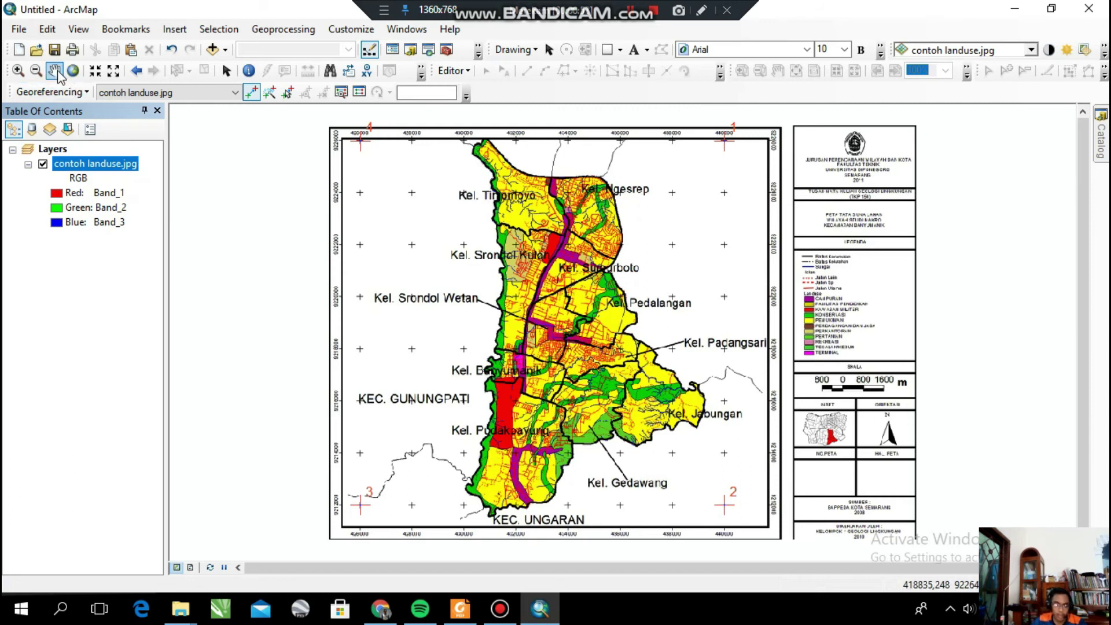
- Save the current warp to contoh landuse.jpg with Update Georeferencing
click(73, 95)
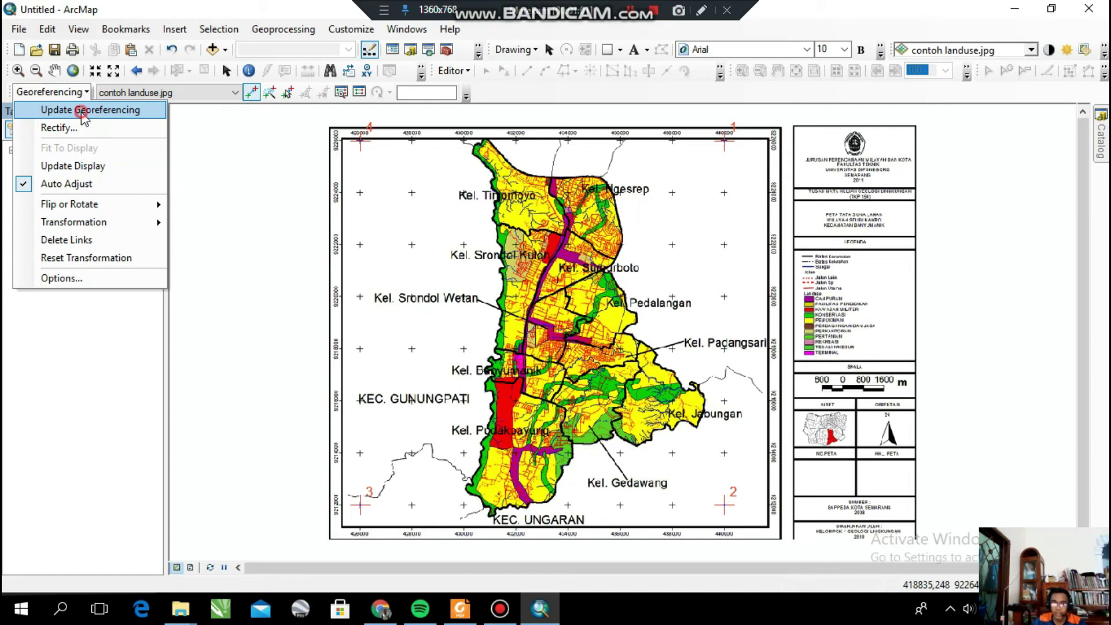
click(83, 113)
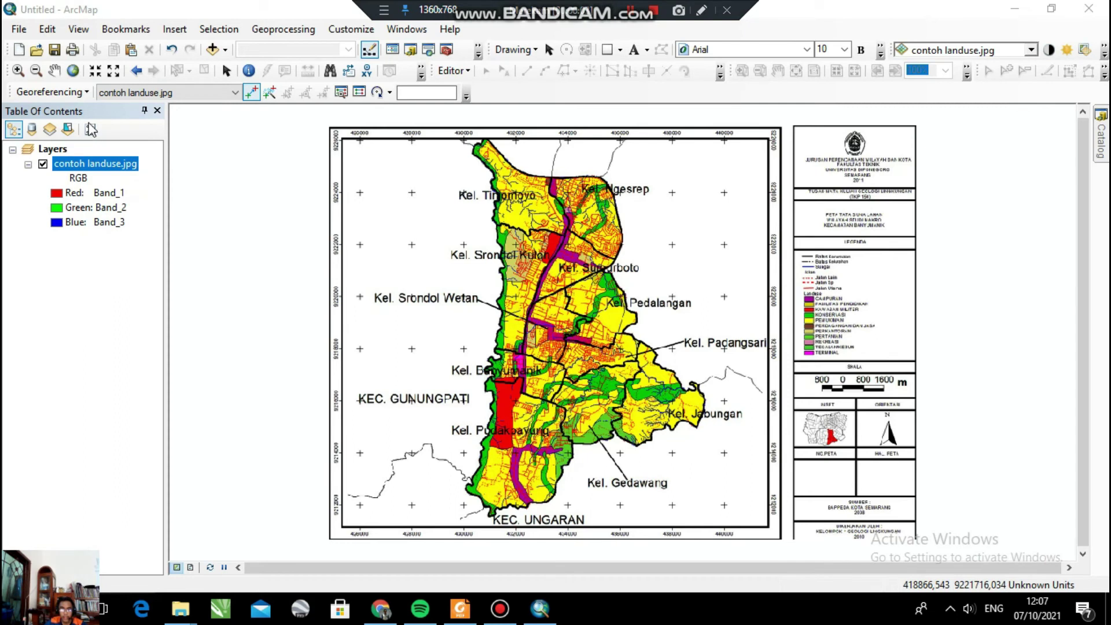
right_click(72, 94)
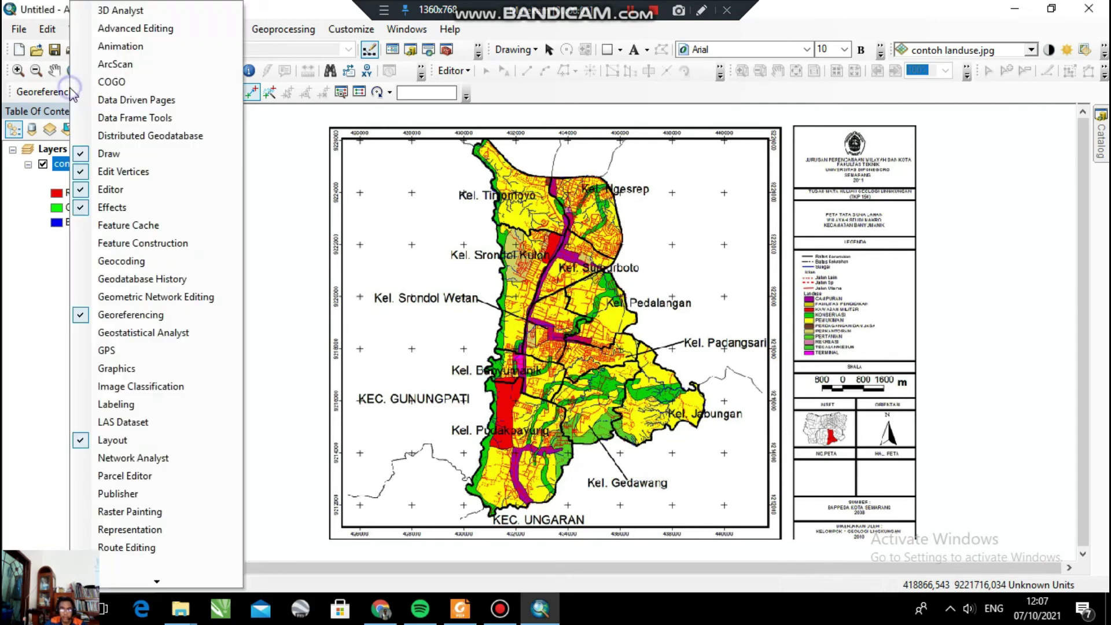
click(7, 225)
right_click(55, 149)
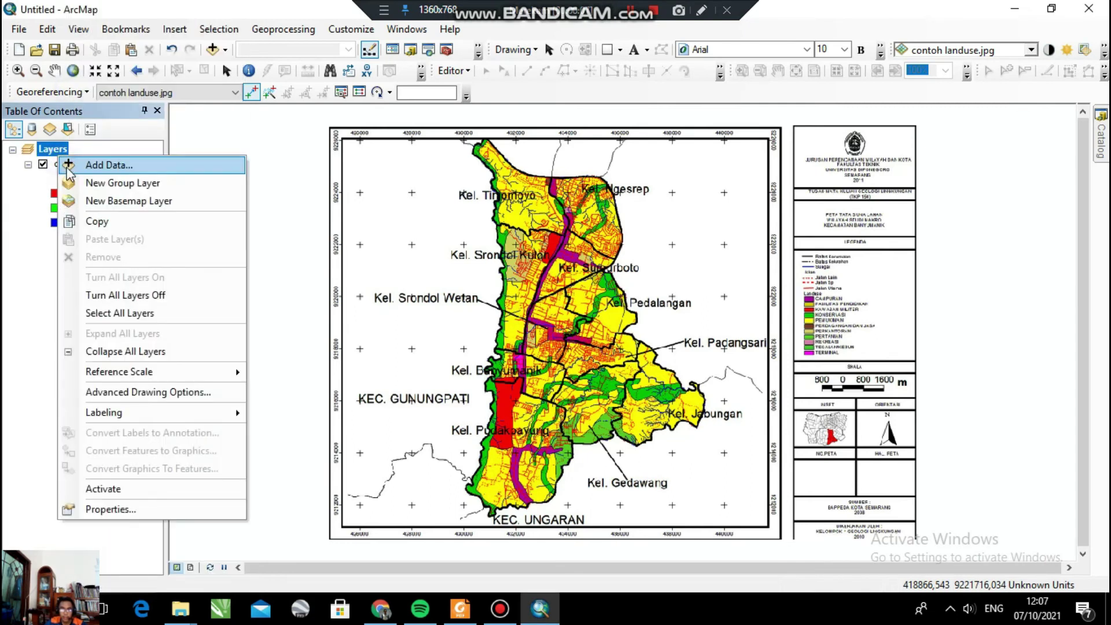
key(Escape)
click(49, 93)
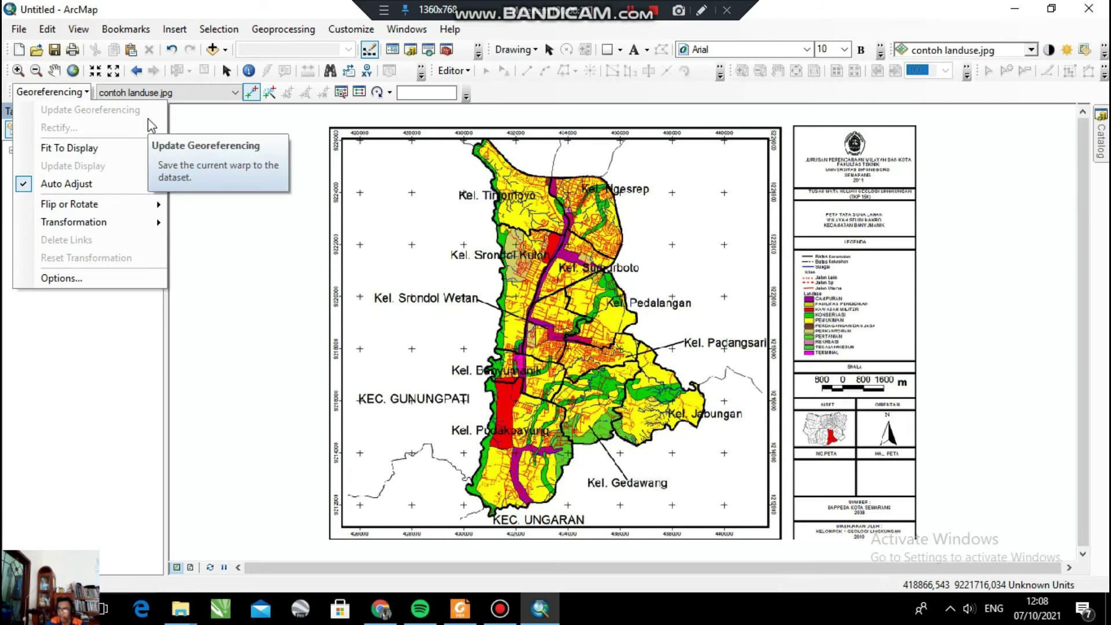
click(50, 433)
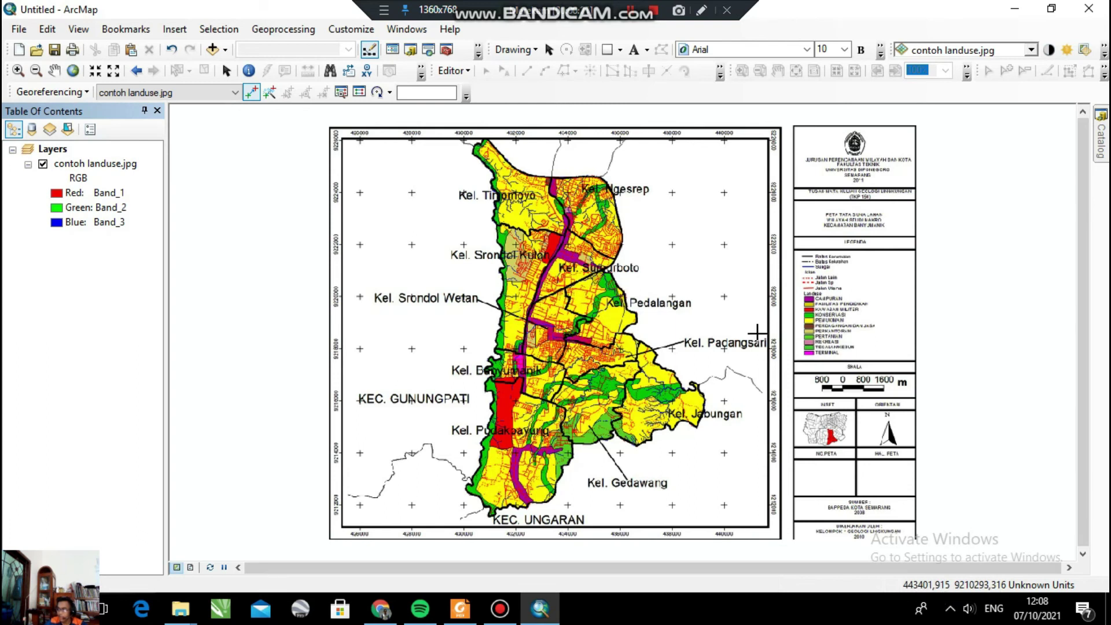
- Examine the map's upper-right grid cross at 440000, 9226000 and compare its labels with the cursor coordinates
scroll(729, 141, up, 2)
scroll(728, 138, down, 7)
scroll(736, 205, up, 2)
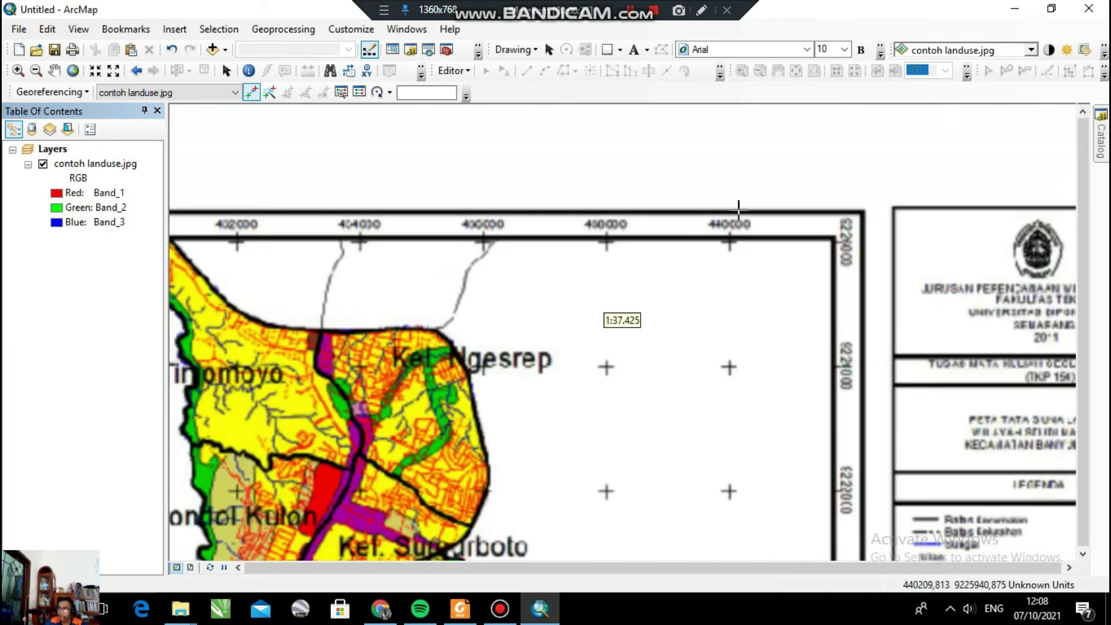
scroll(741, 209, down, 1)
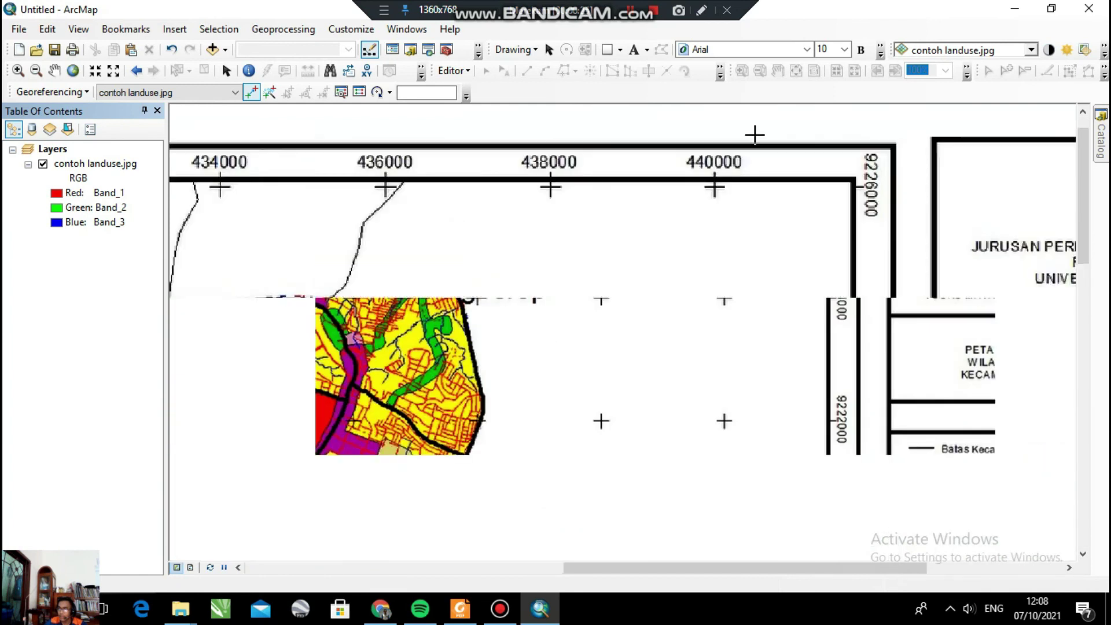
scroll(755, 135, down, 3)
scroll(702, 228, up, 1)
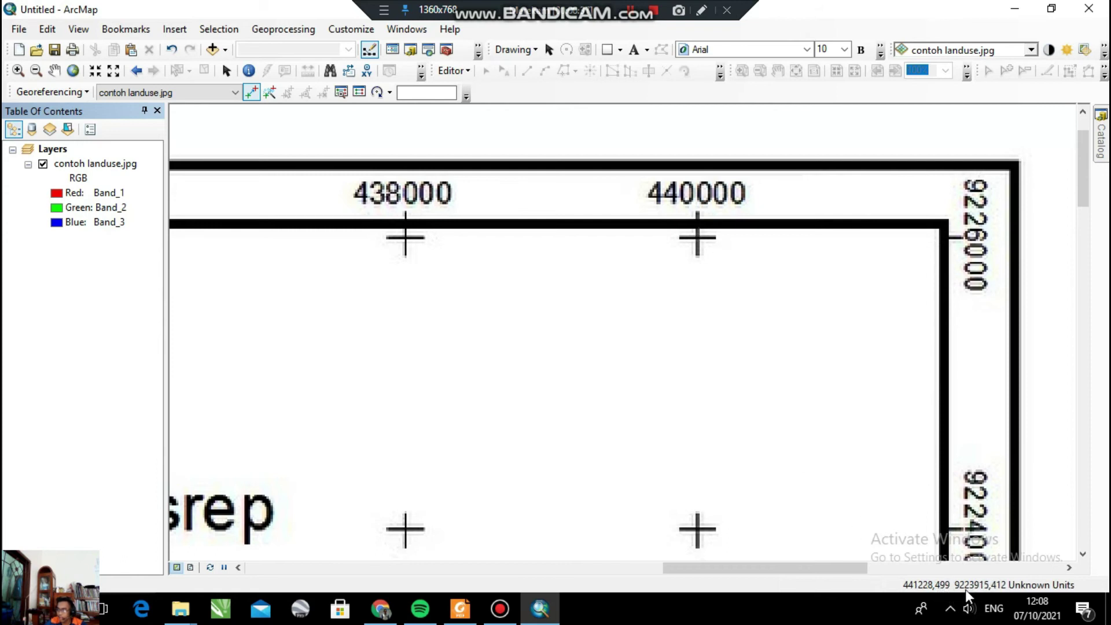
click(701, 10)
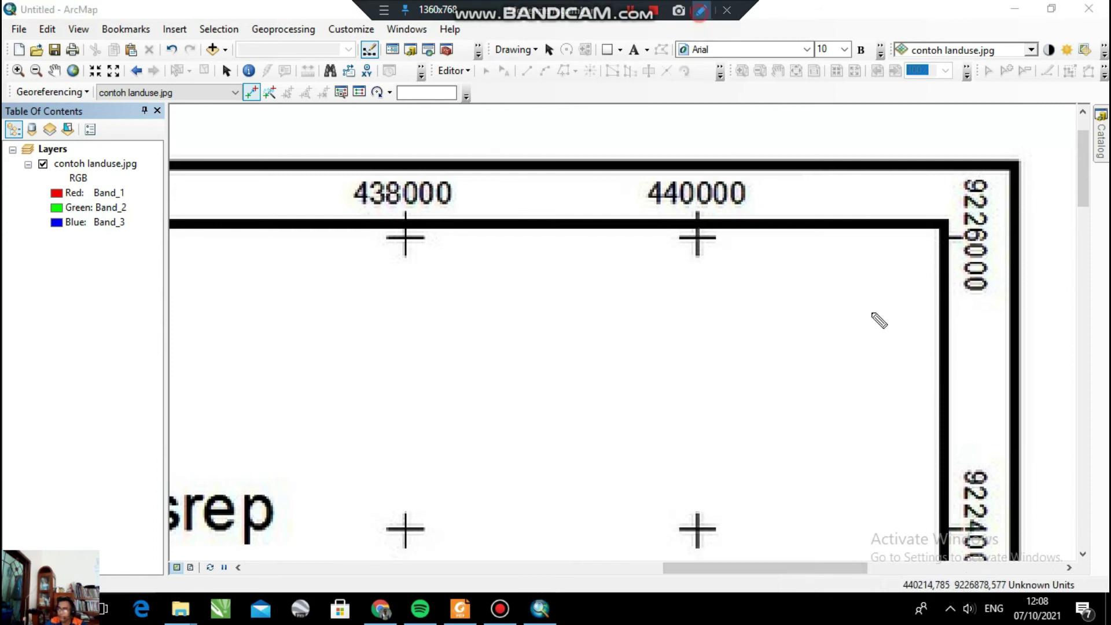
mouse_move(972, 590)
mouse_down()
mouse_move(941, 568)
mouse_move(943, 620)
mouse_move(1025, 578)
mouse_move(964, 593)
mouse_up()
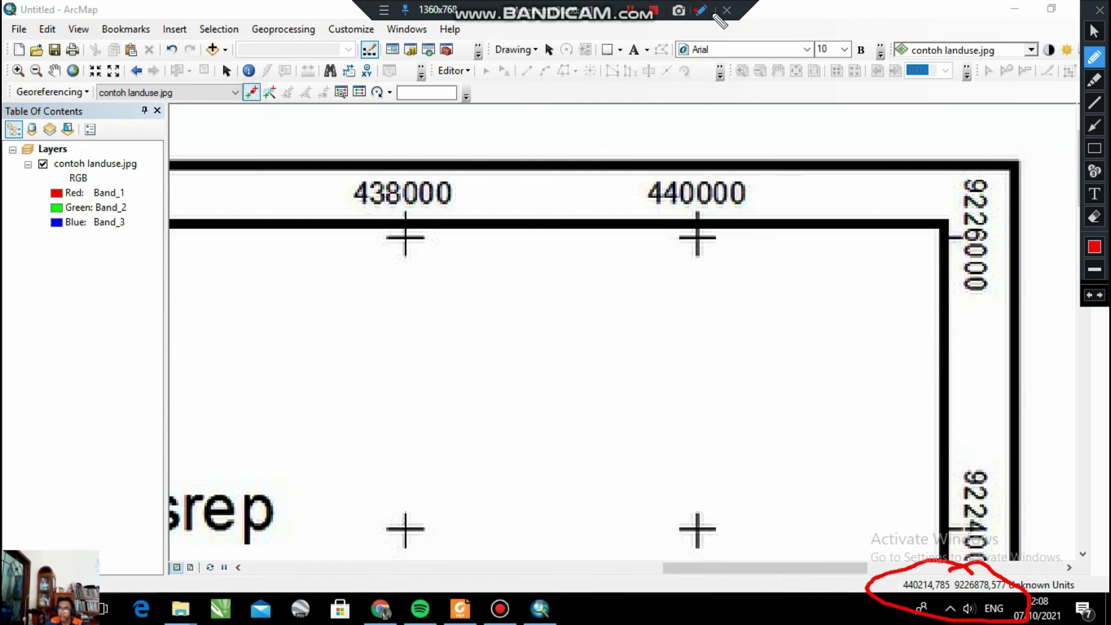
click(1094, 30)
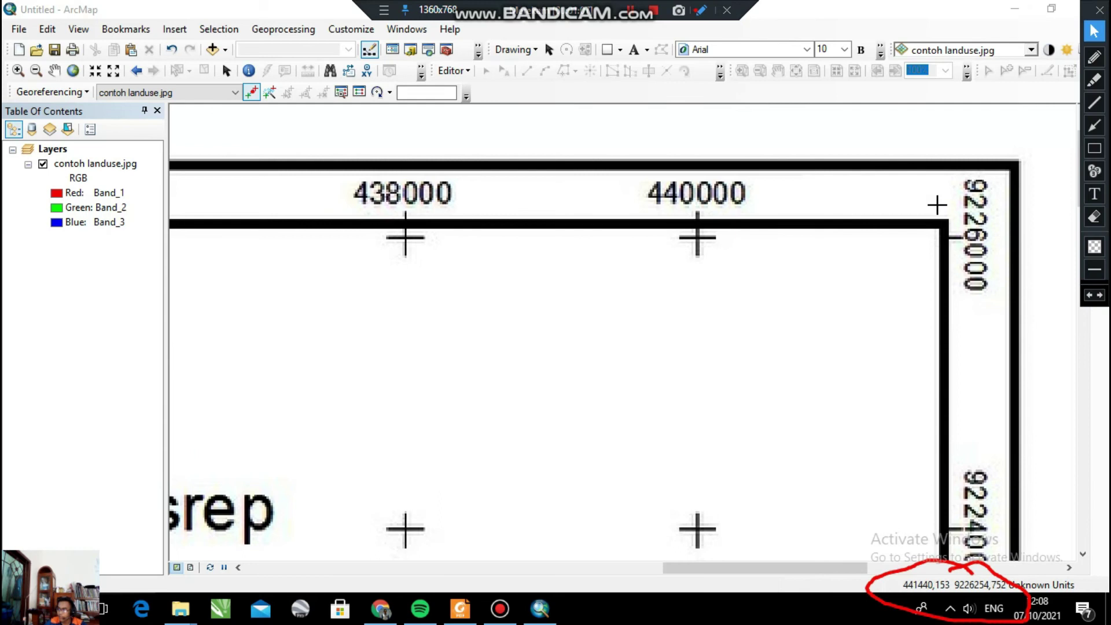
click(1095, 219)
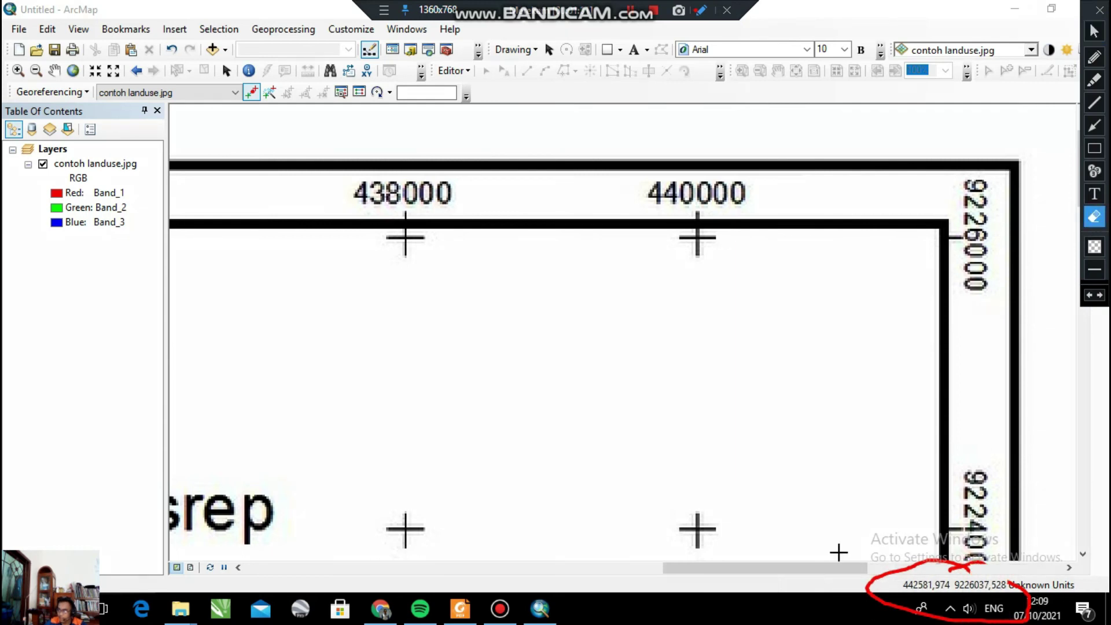
click(784, 544)
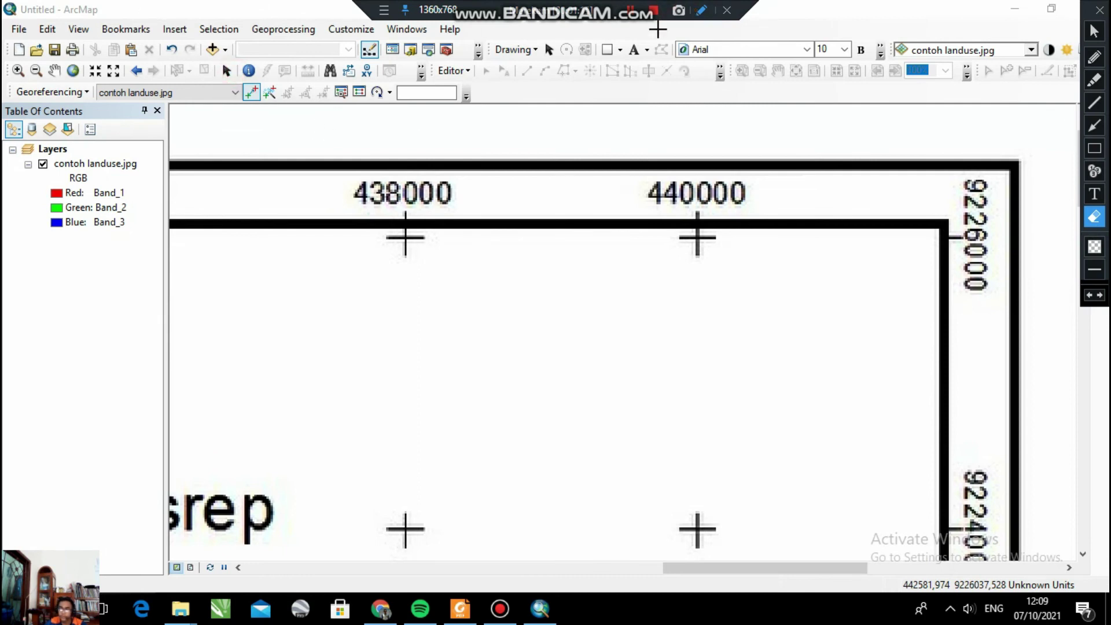
click(1094, 31)
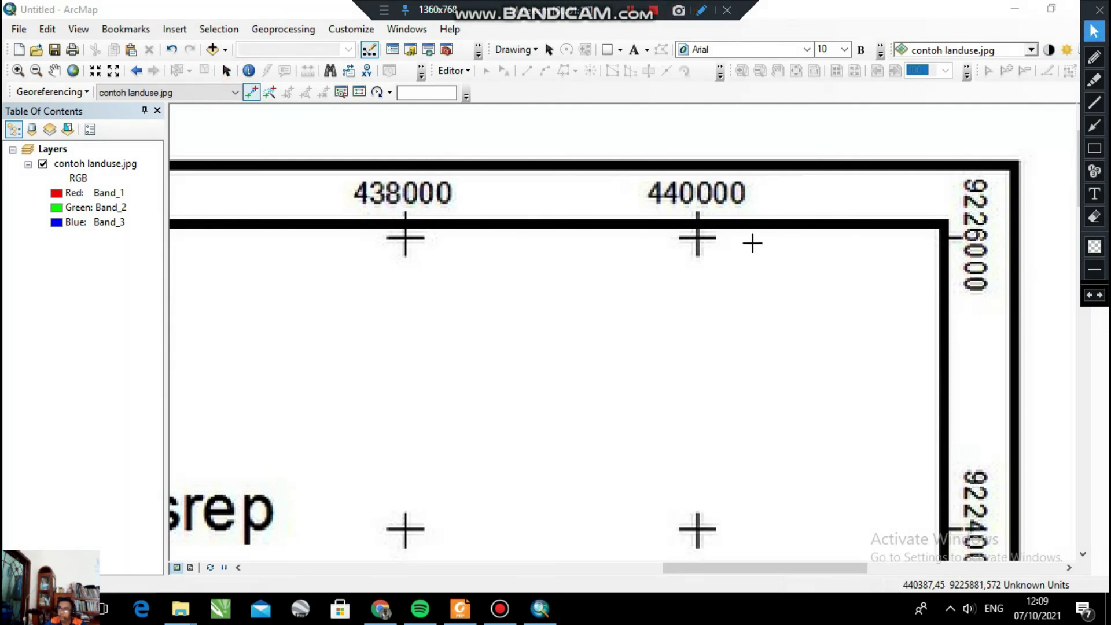
- Show the full extent of the contoh landuse.jpg layer and check the cursor coordinates at the map's lower-right grid cross
scroll(668, 225, up, 1)
scroll(663, 215, down, 5)
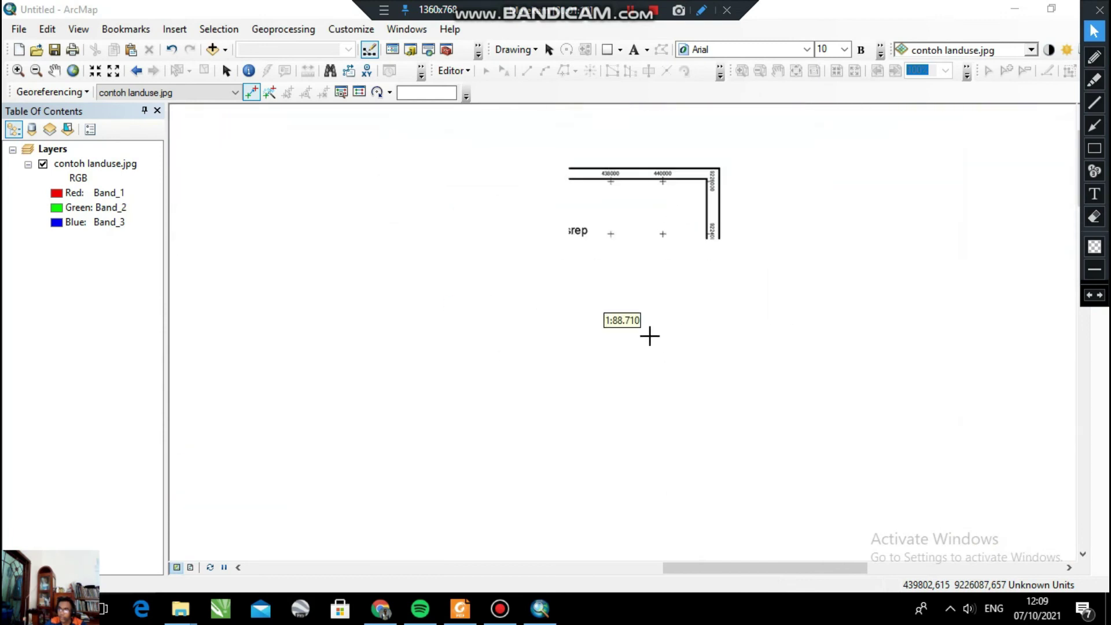
scroll(696, 285, down, 2)
scroll(717, 493, down, 1)
scroll(707, 466, up, 1)
scroll(700, 463, up, 4)
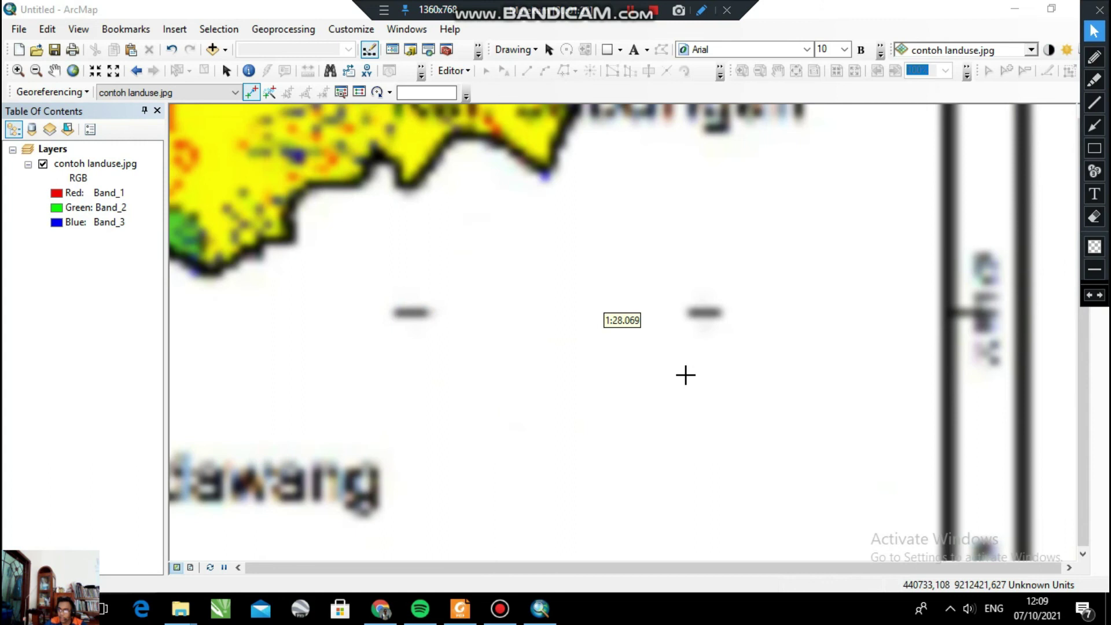
right_click(88, 166)
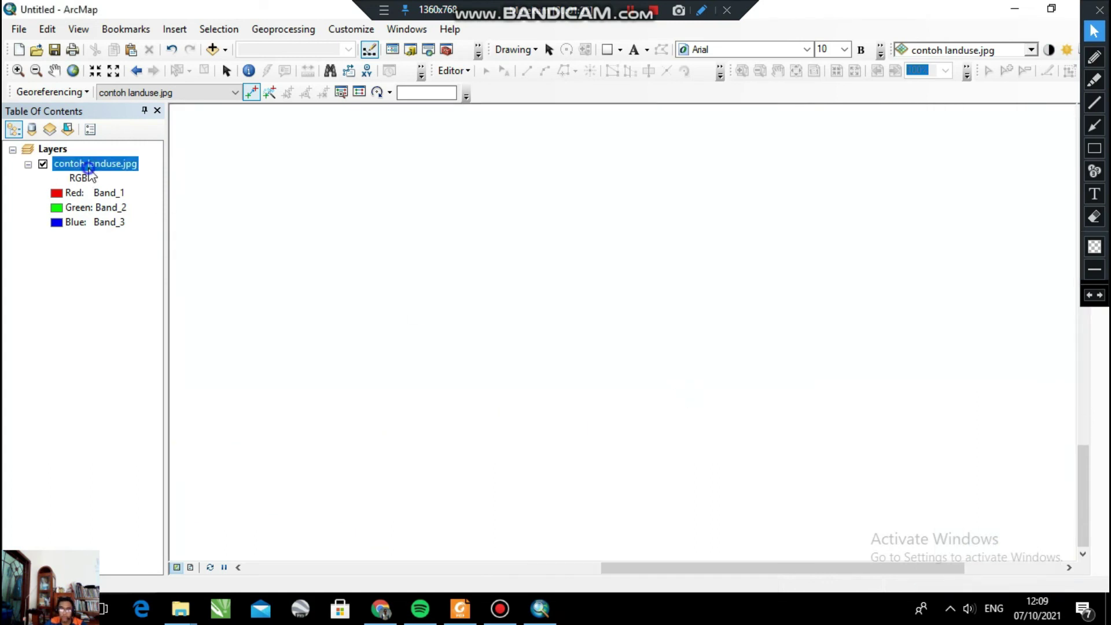
click(137, 256)
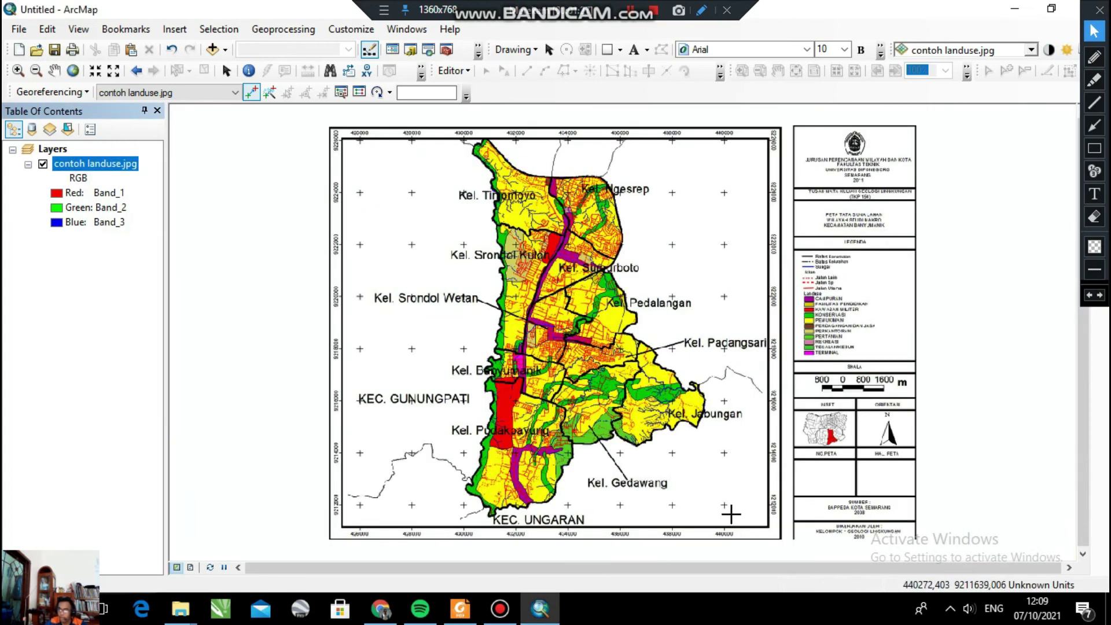
- Examine the lower-right grid cross at 440000, 9212000 up close and compare its labels with the cursor coordinates
scroll(727, 513, down, 1)
scroll(727, 514, up, 3)
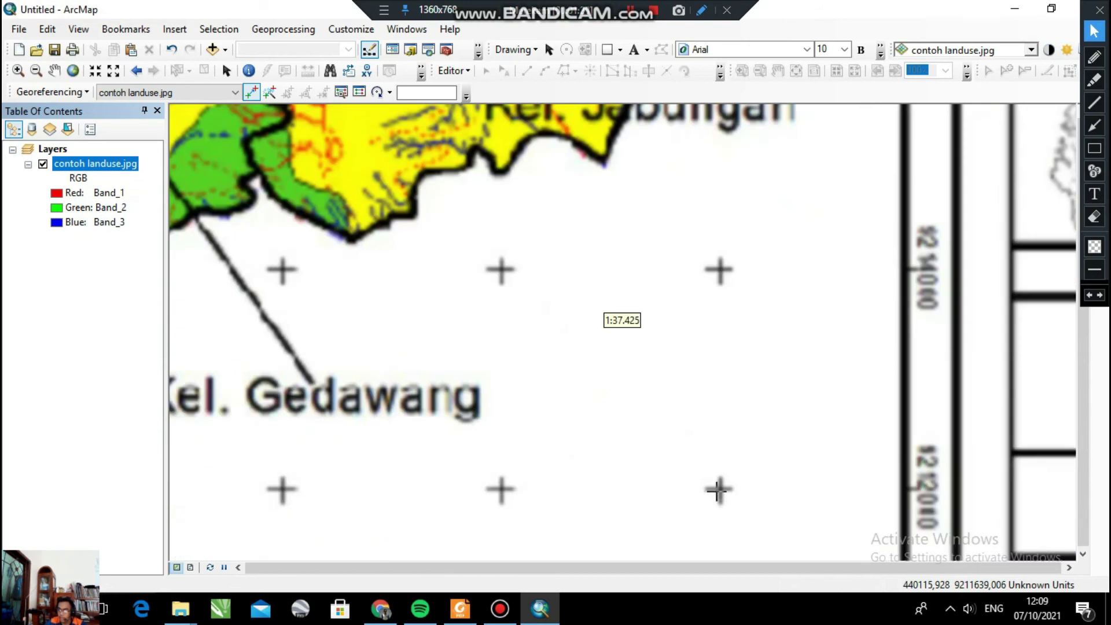
scroll(723, 490, up, 2)
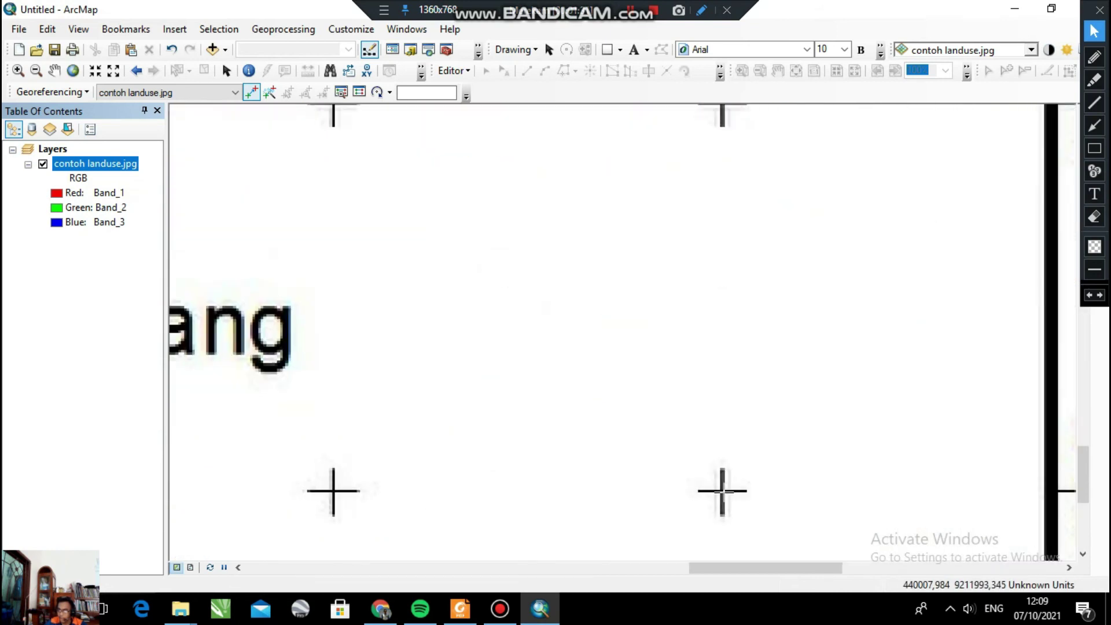
scroll(723, 490, up, 1)
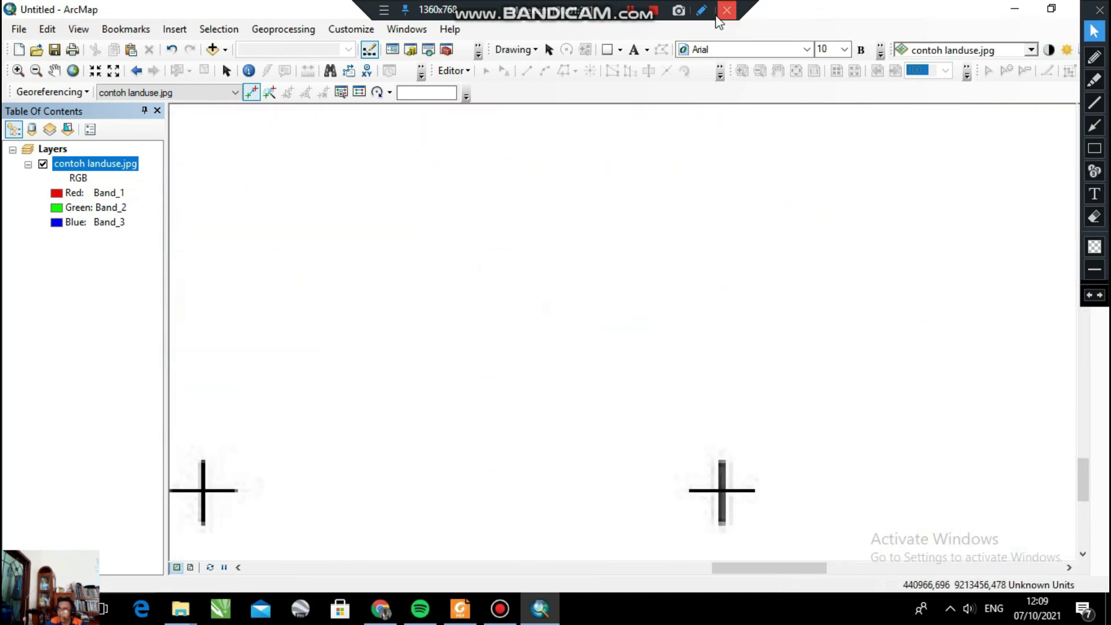
click(701, 10)
click(982, 557)
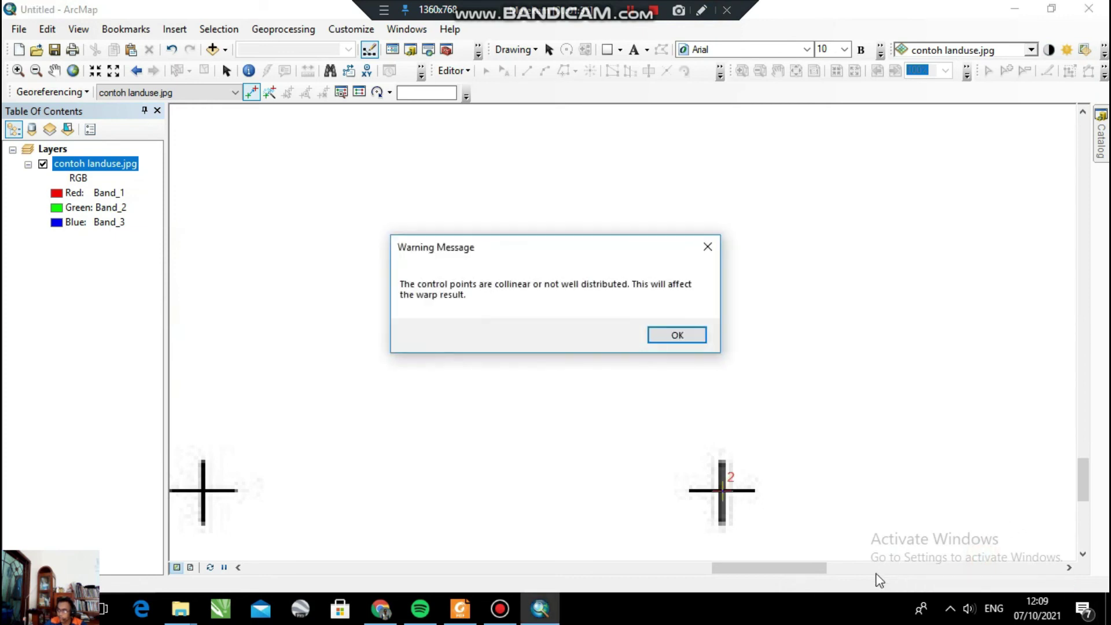
click(707, 246)
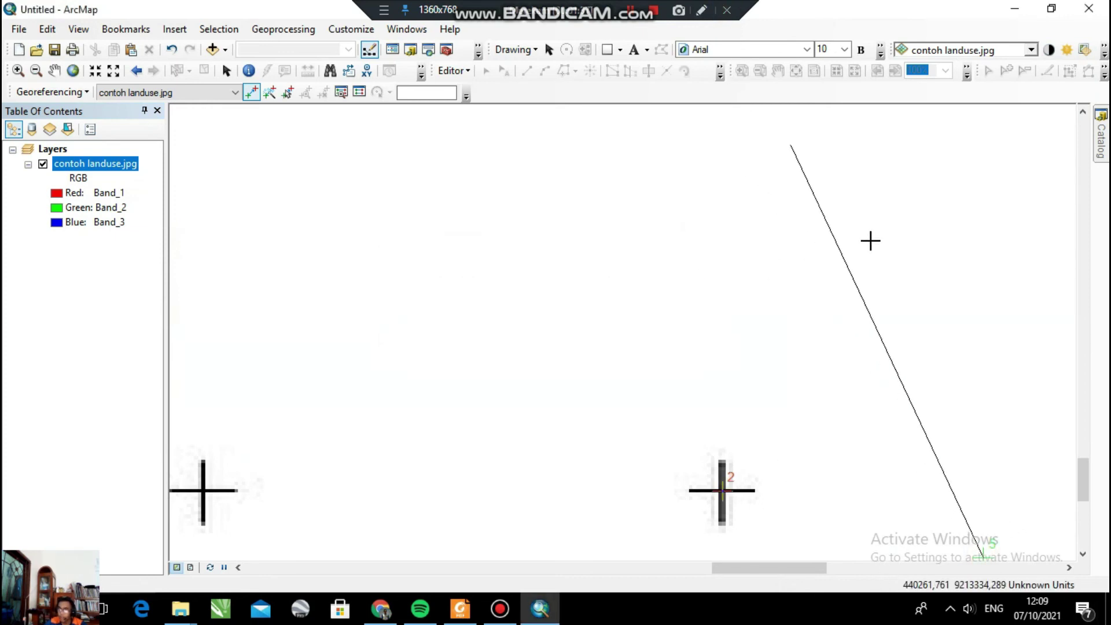
click(701, 10)
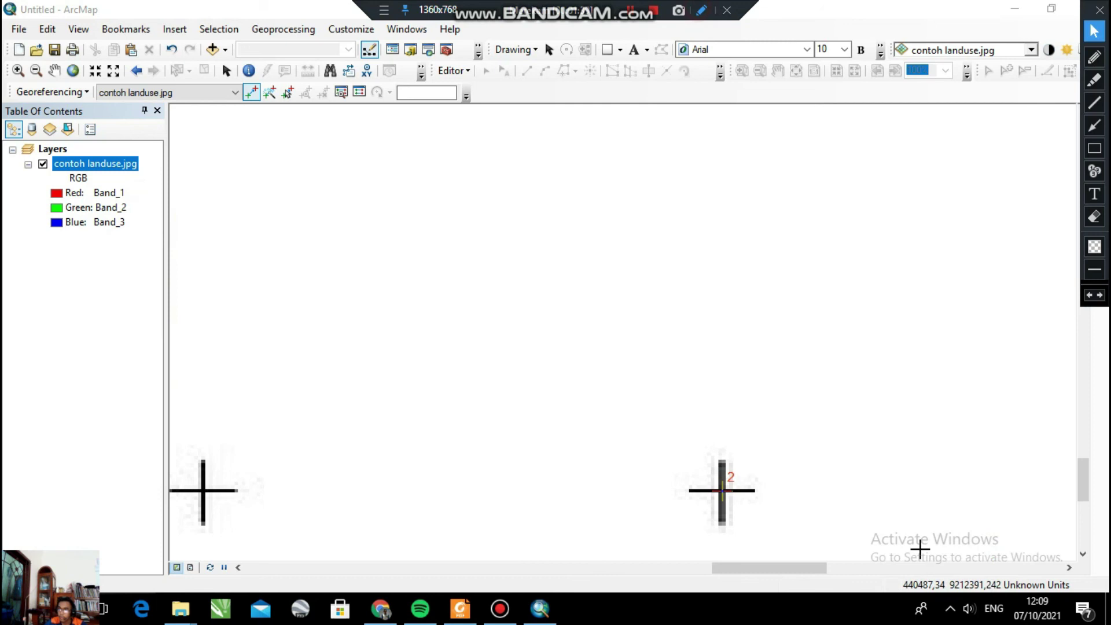
- Circle the cursor coordinate read-out in red with the screen-annotation pencil
click(1094, 81)
click(1096, 58)
mouse_move(922, 570)
mouse_down()
mouse_move(900, 602)
mouse_move(1090, 596)
mouse_move(1001, 562)
mouse_move(914, 578)
mouse_up()
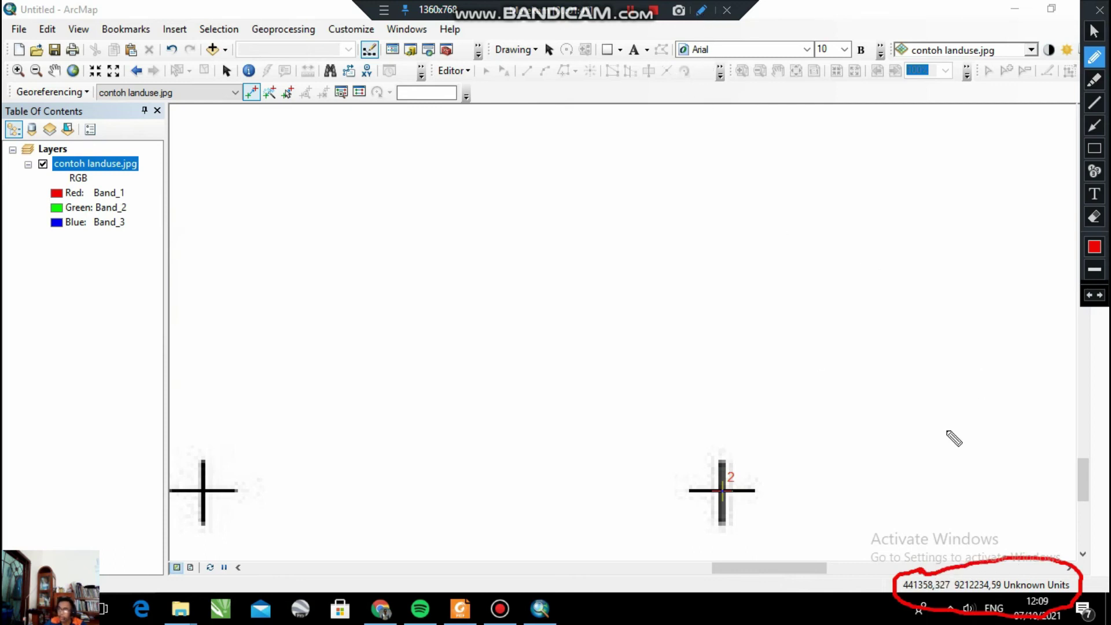
click(1094, 30)
- Check the cursor coordinates around the 440000, 9212000 control point, then show the full extent of the contoh landuse.jpg layer
scroll(767, 472, down, 2)
scroll(758, 463, up, 6)
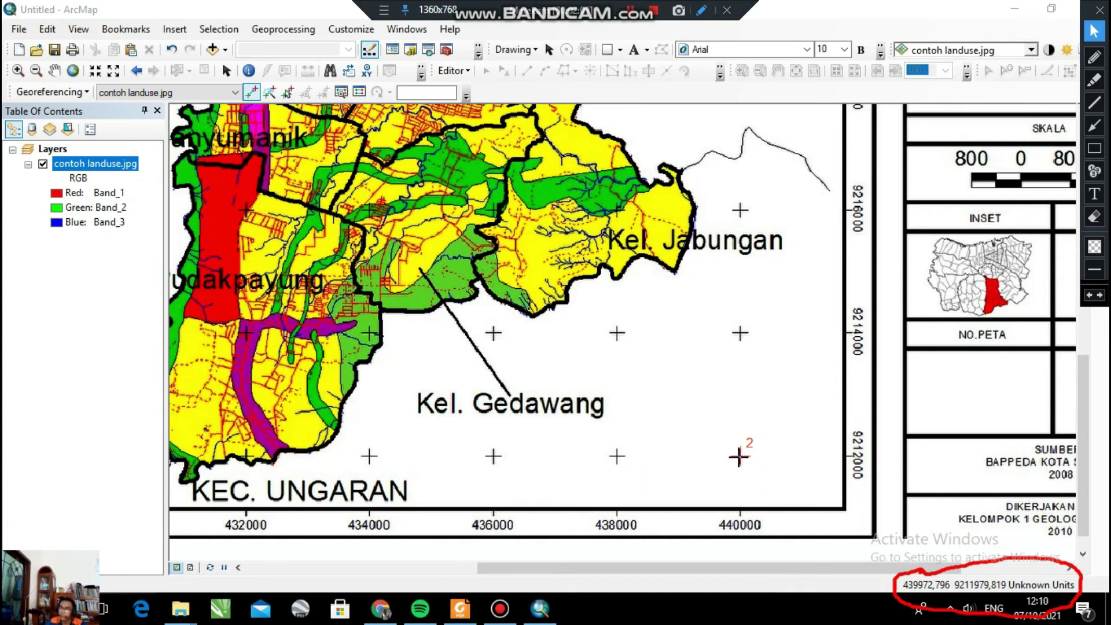
scroll(739, 457, up, 4)
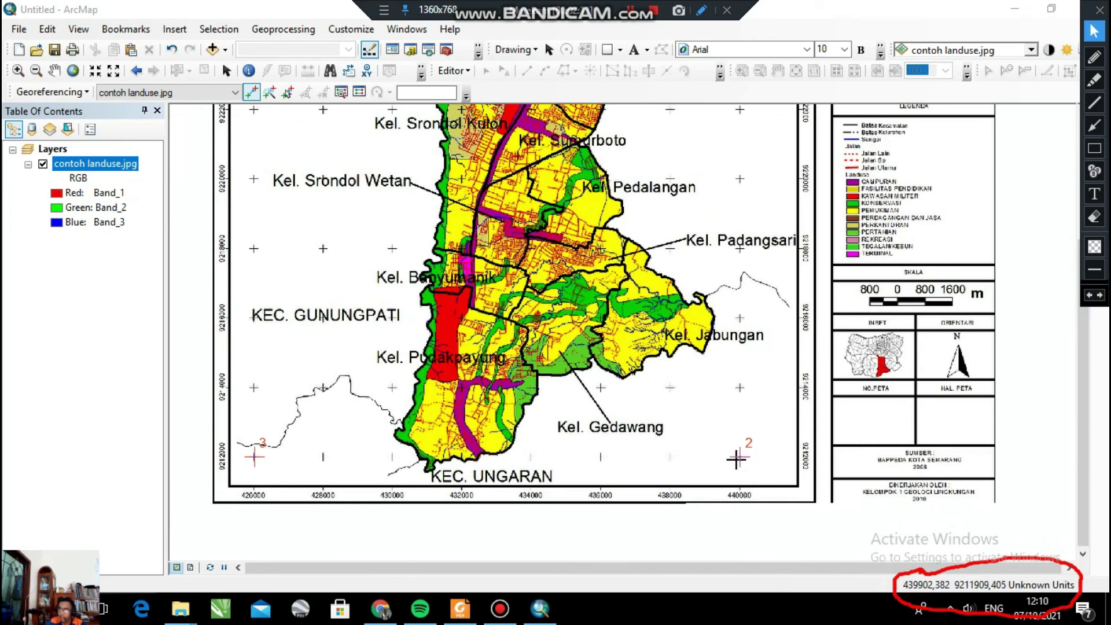
scroll(738, 458, down, 2)
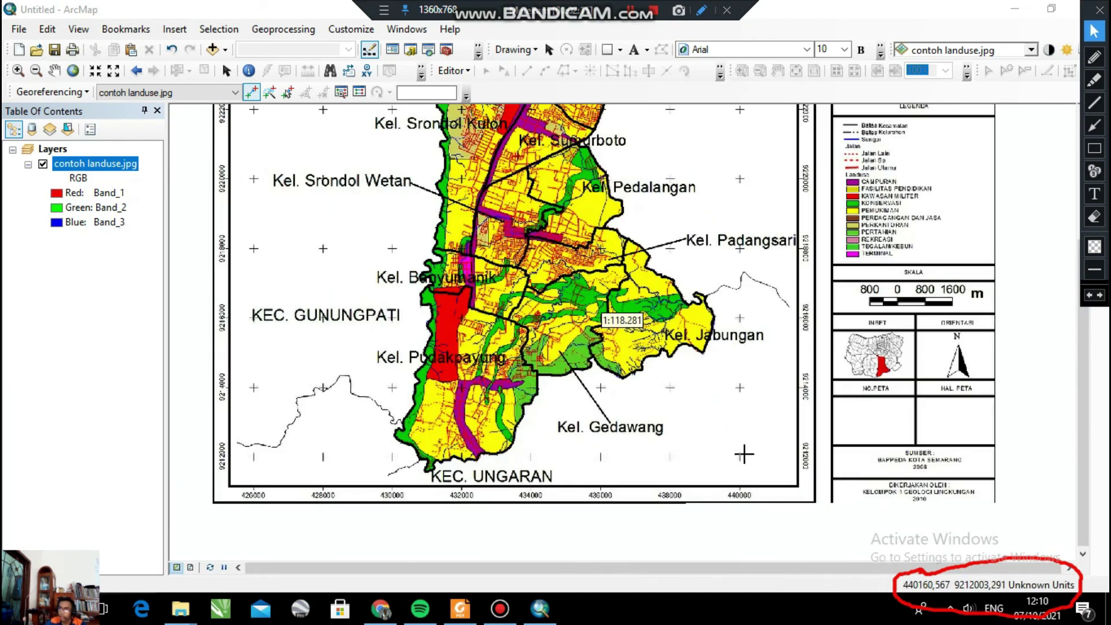
scroll(743, 454, down, 1)
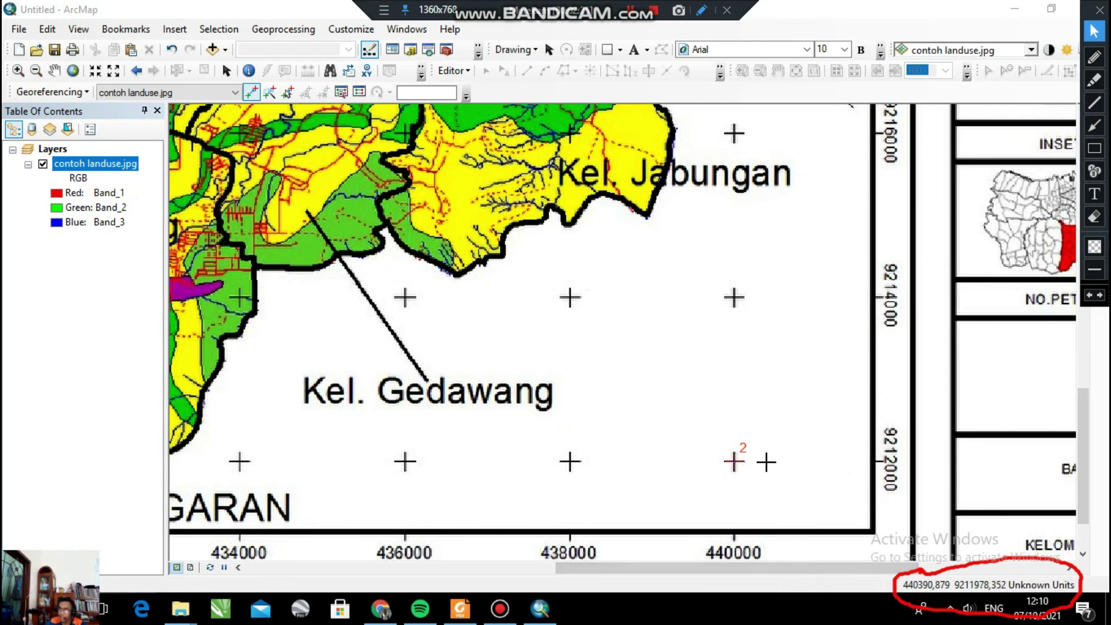
drag(741, 569, 590, 576)
scroll(704, 356, up, 3)
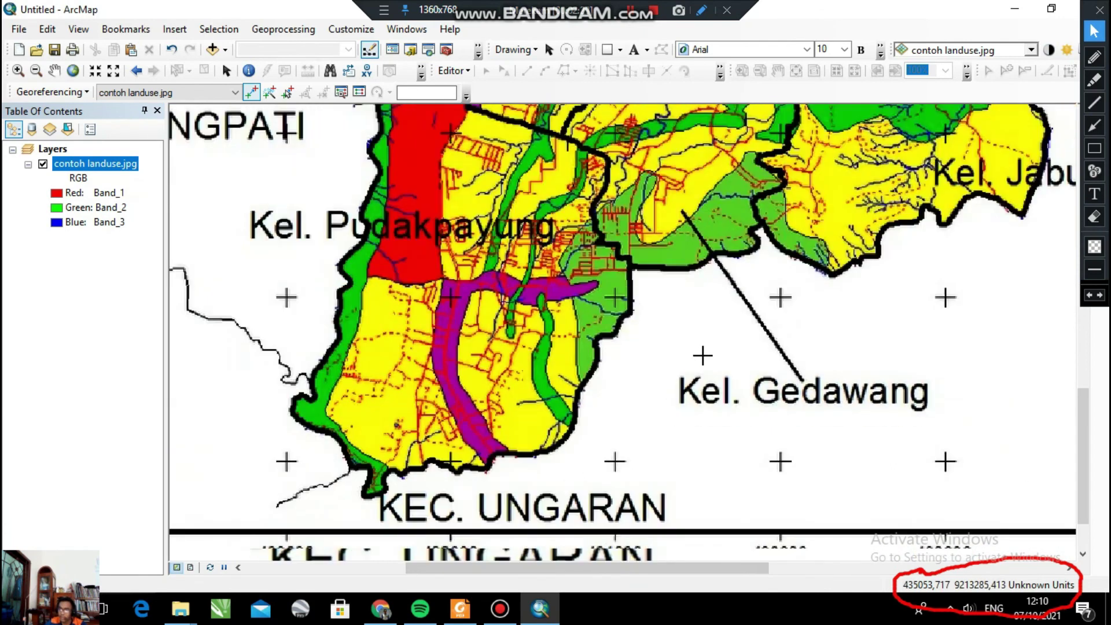
click(1094, 33)
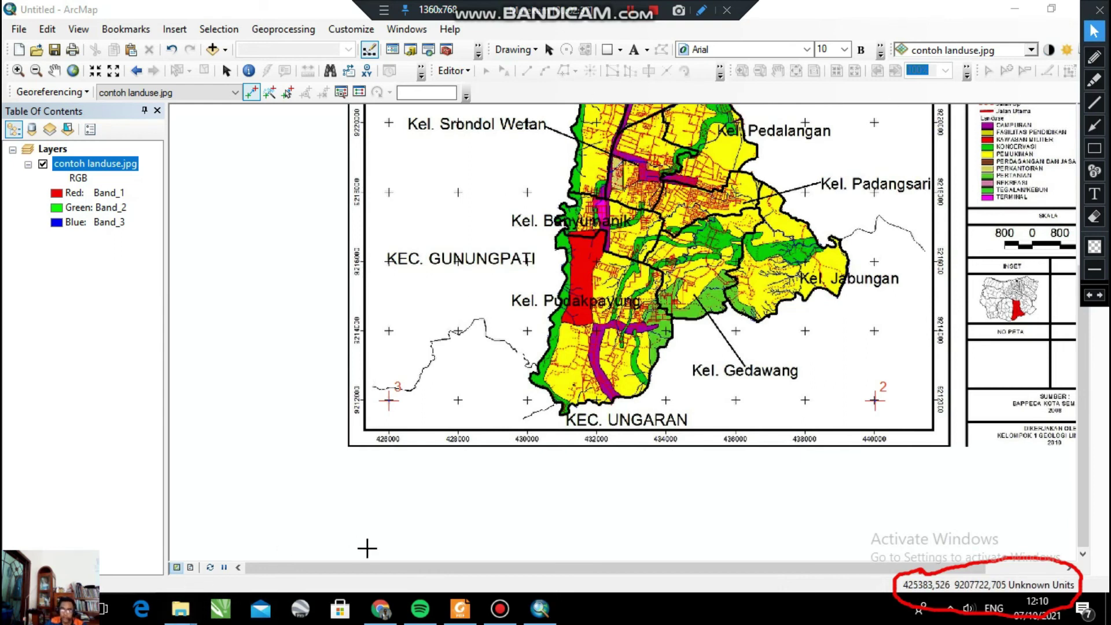
right_click(99, 164)
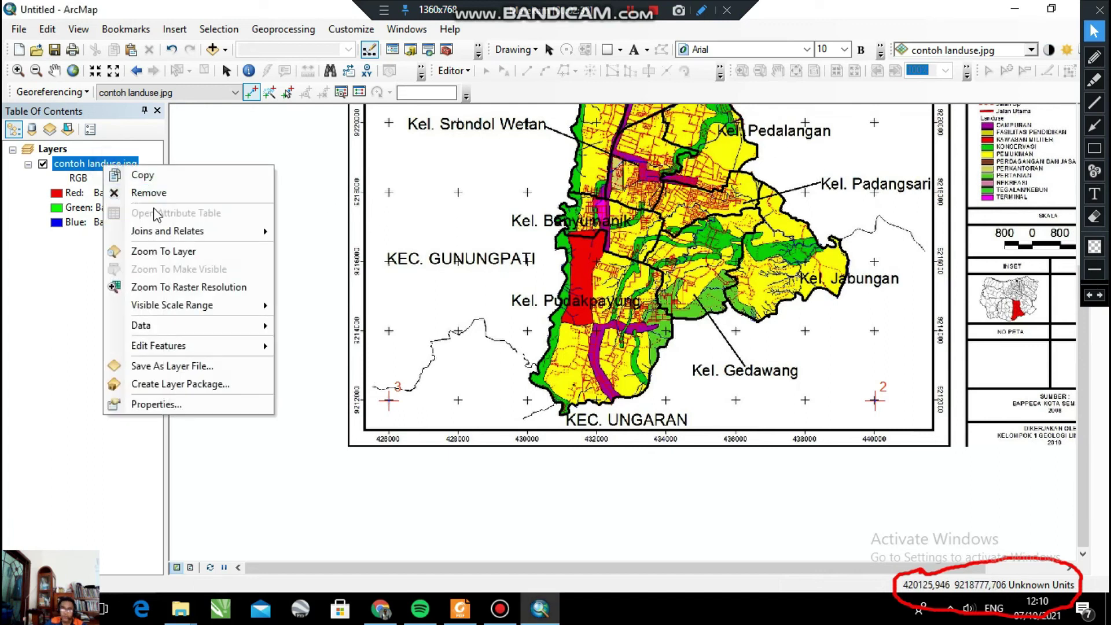
click(170, 251)
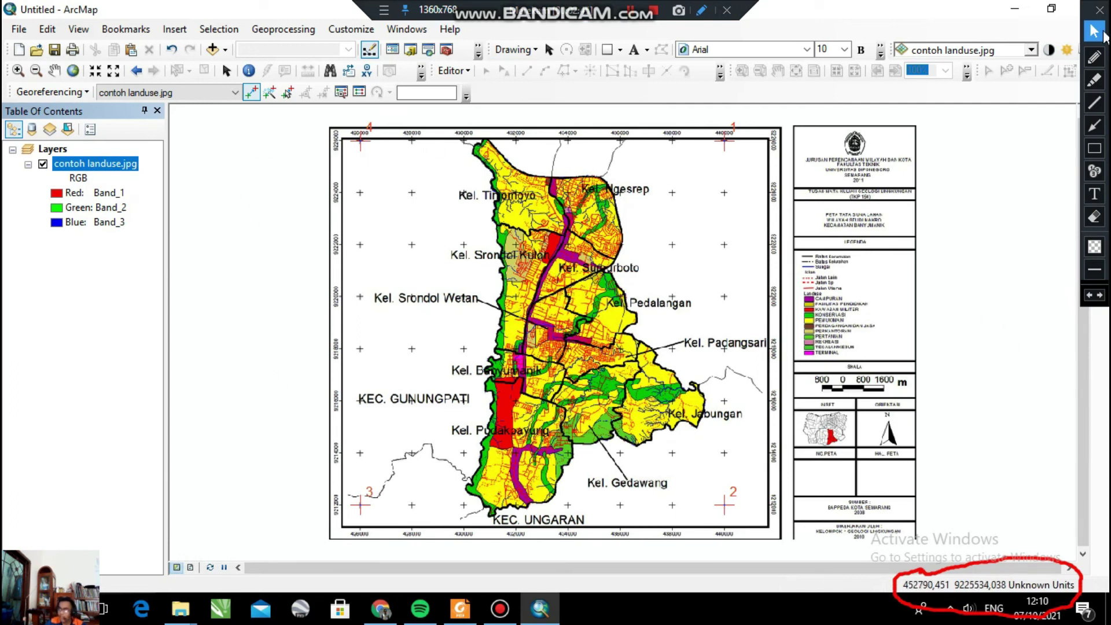
- Erase the red annotation around the cursor coordinate read-out
click(1095, 216)
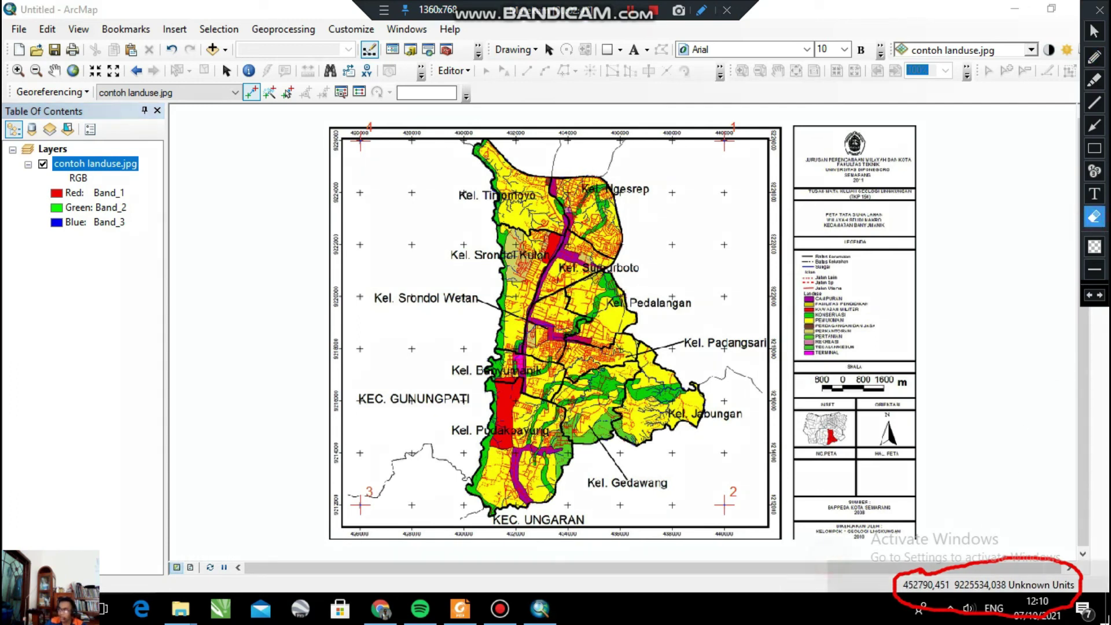
click(896, 582)
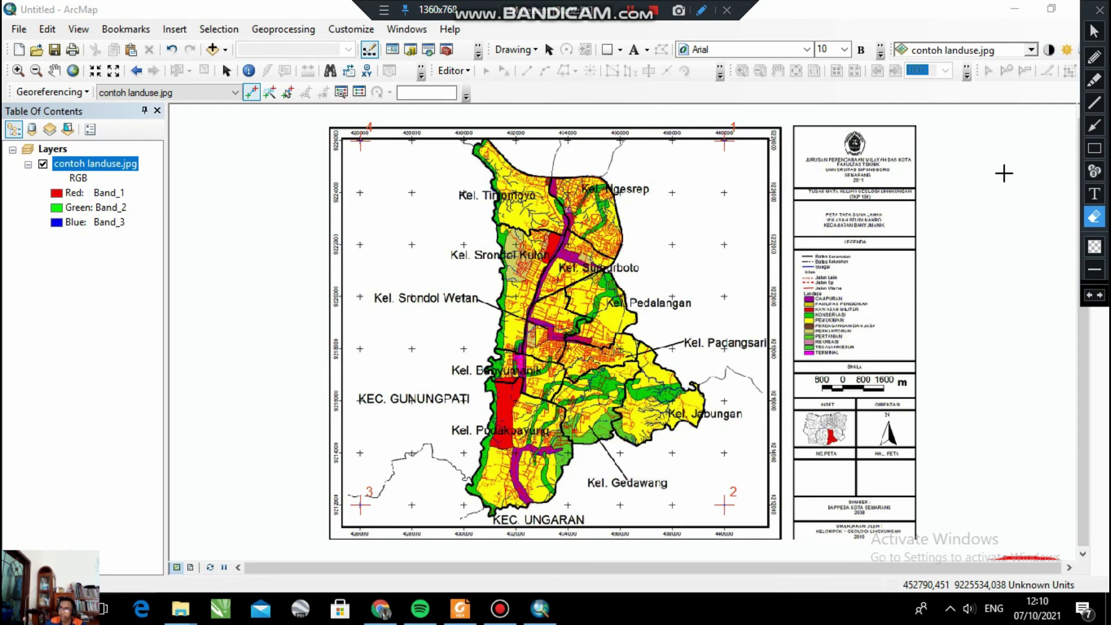
click(1095, 31)
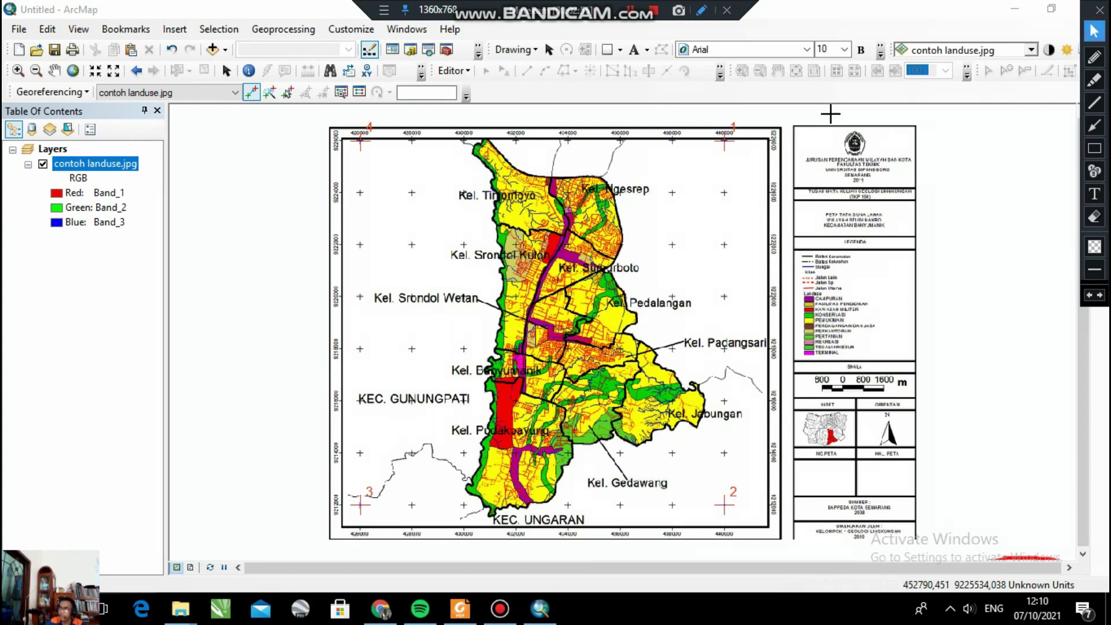
- Switch the map from data view to layout view
click(191, 568)
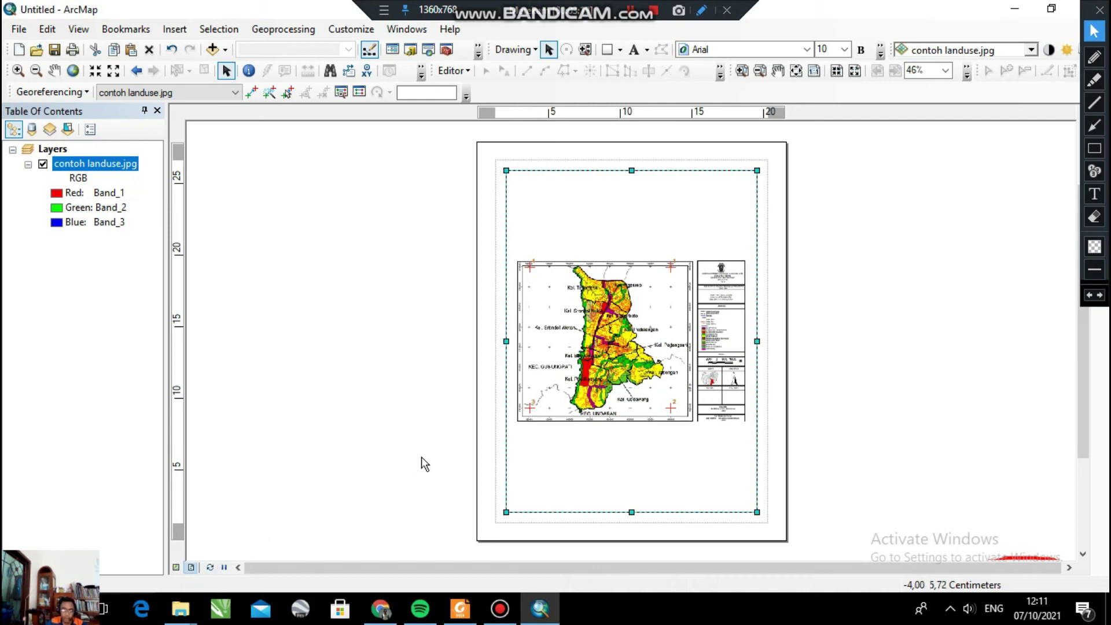
right_click(91, 165)
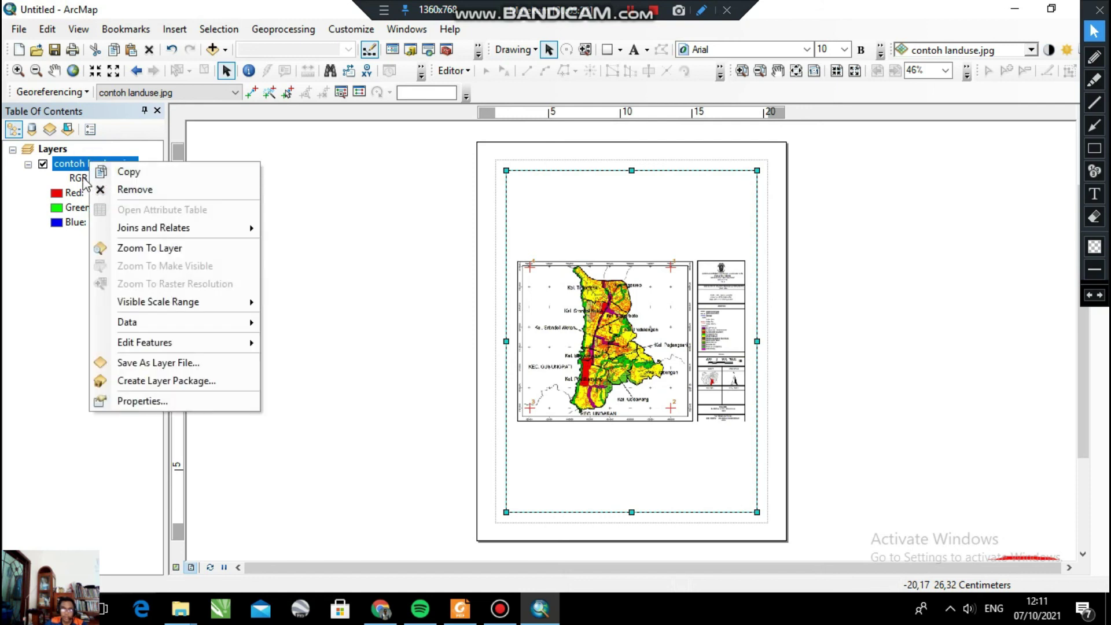
right_click(61, 152)
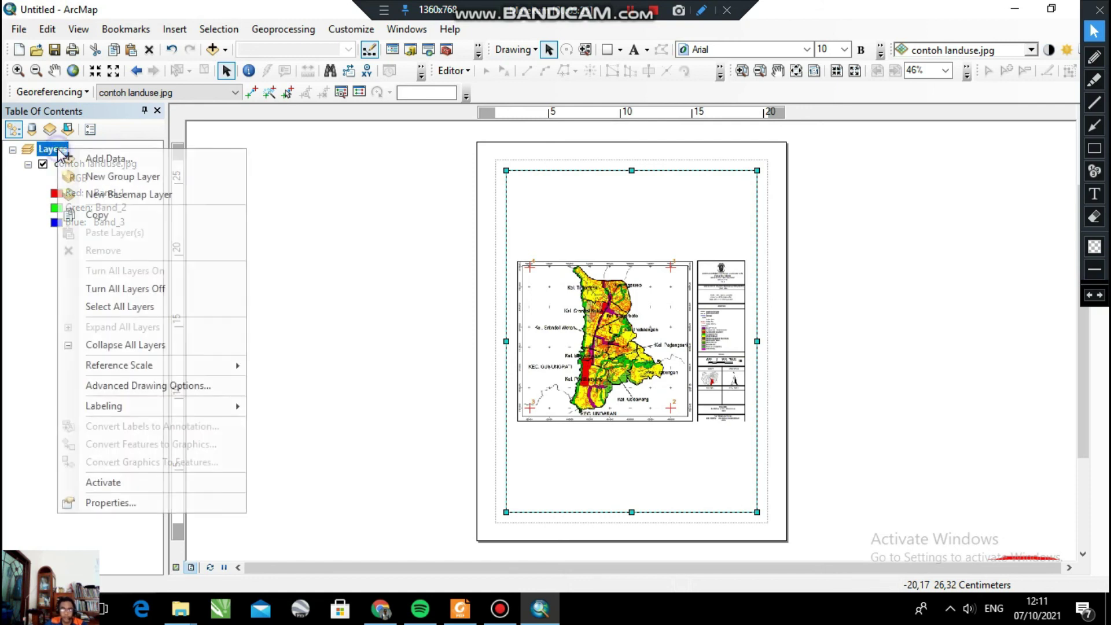
click(155, 502)
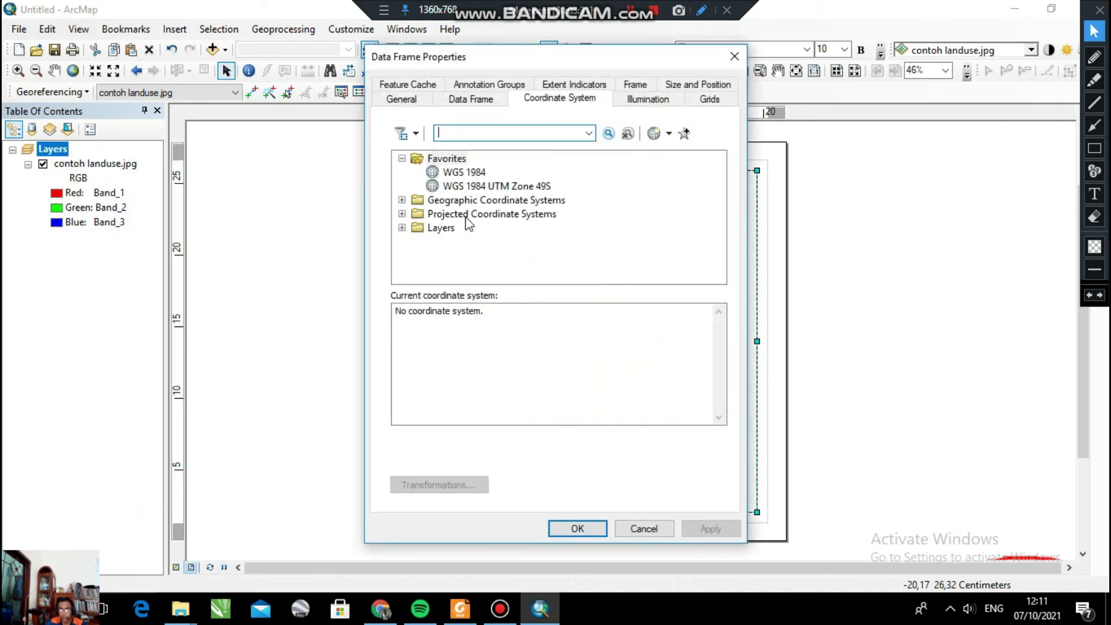
click(402, 215)
scroll(491, 242, down, 2)
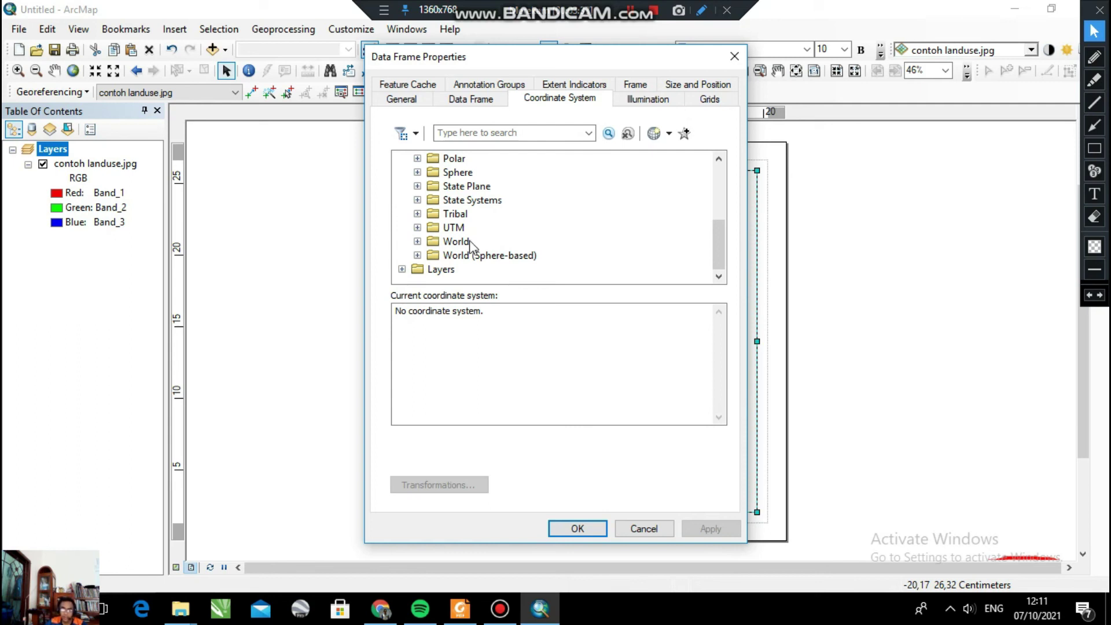
click(417, 227)
scroll(486, 219, down, 4)
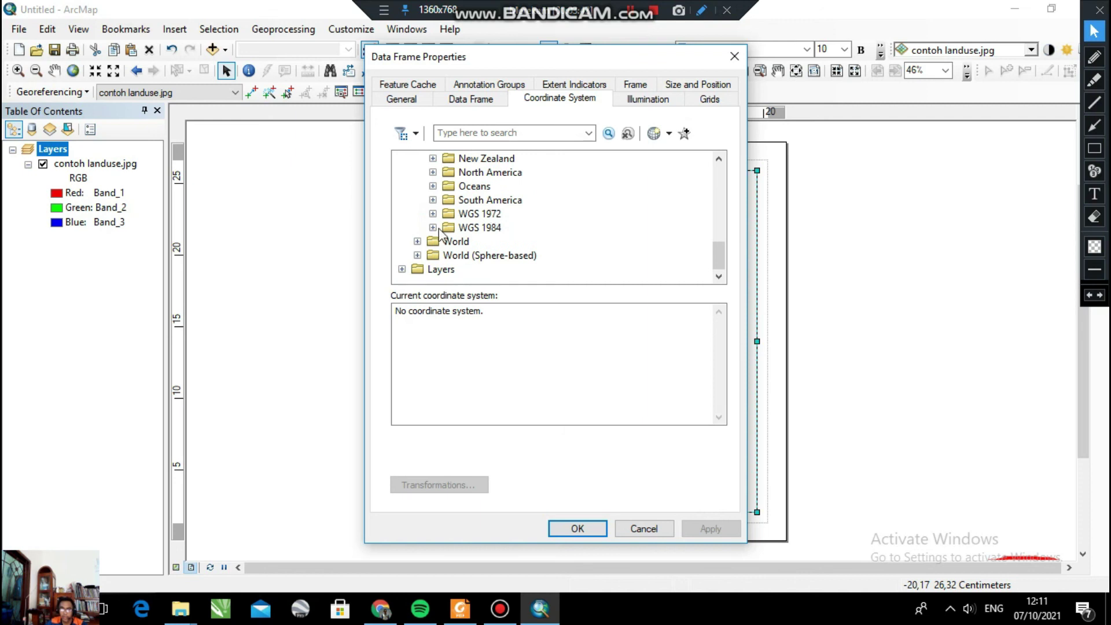
scroll(440, 234, up, 6)
scroll(440, 234, down, 1)
scroll(420, 236, up, 5)
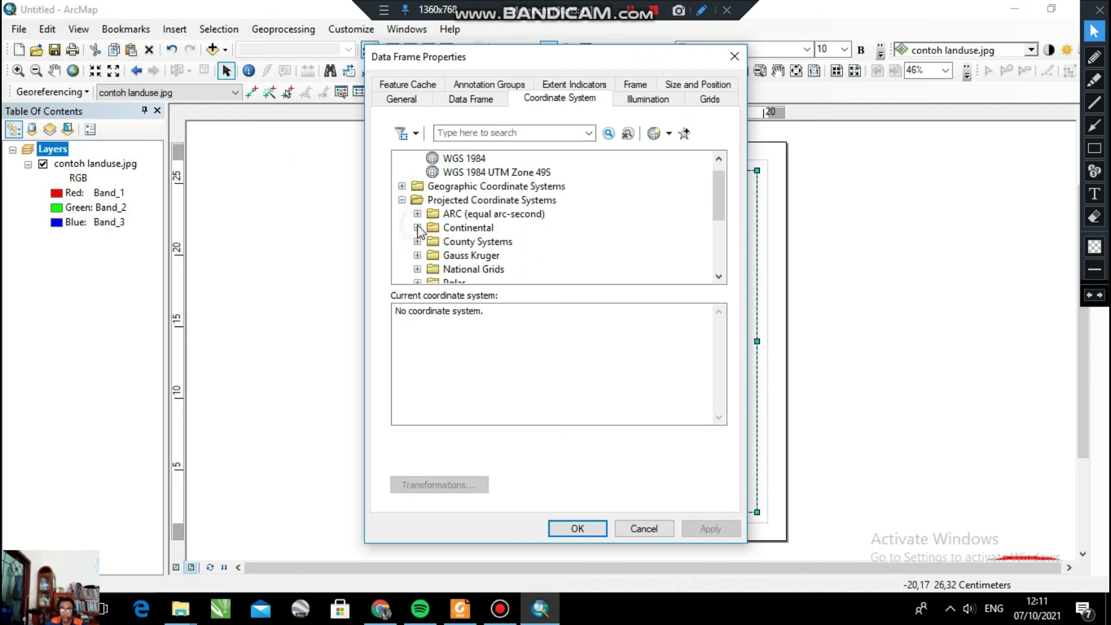
click(733, 55)
- Open the Layers data frame's coordinate system properties and expand the Projected Coordinate Systems folder
right_click(65, 152)
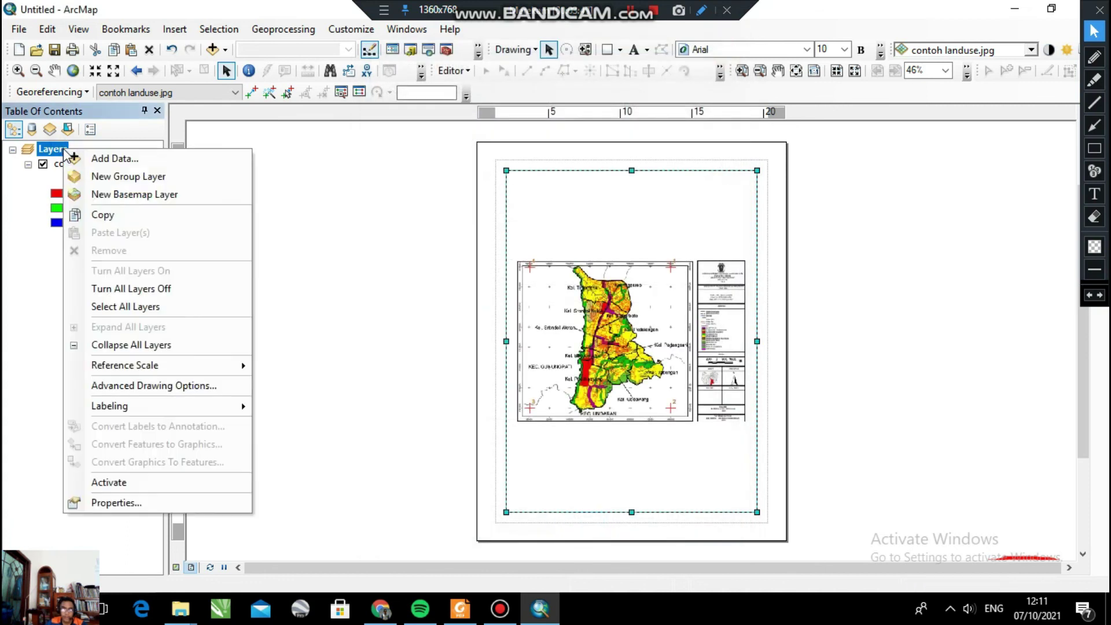
click(143, 502)
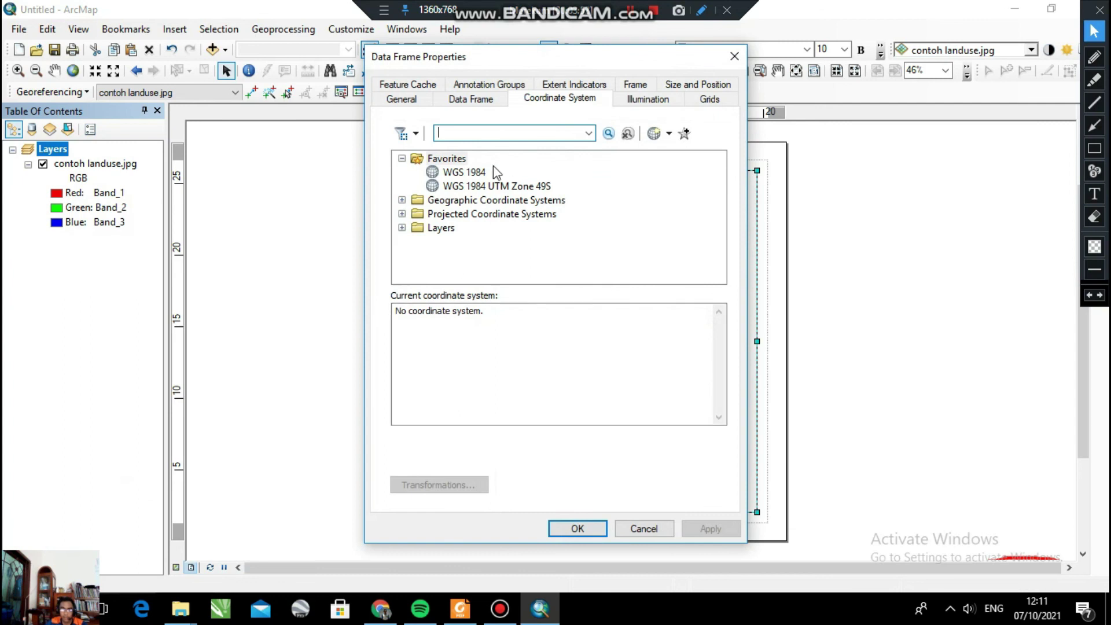
click(402, 214)
scroll(495, 203, down, 2)
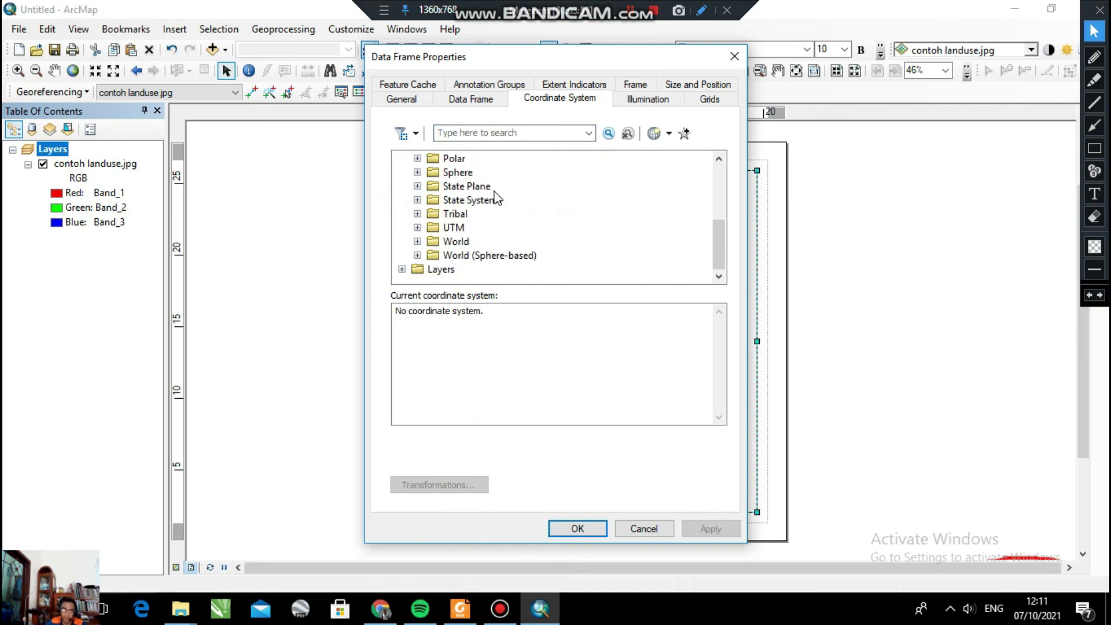
scroll(495, 212, up, 2)
scroll(496, 215, down, 1)
scroll(496, 215, down, 1)
scroll(491, 242, up, 4)
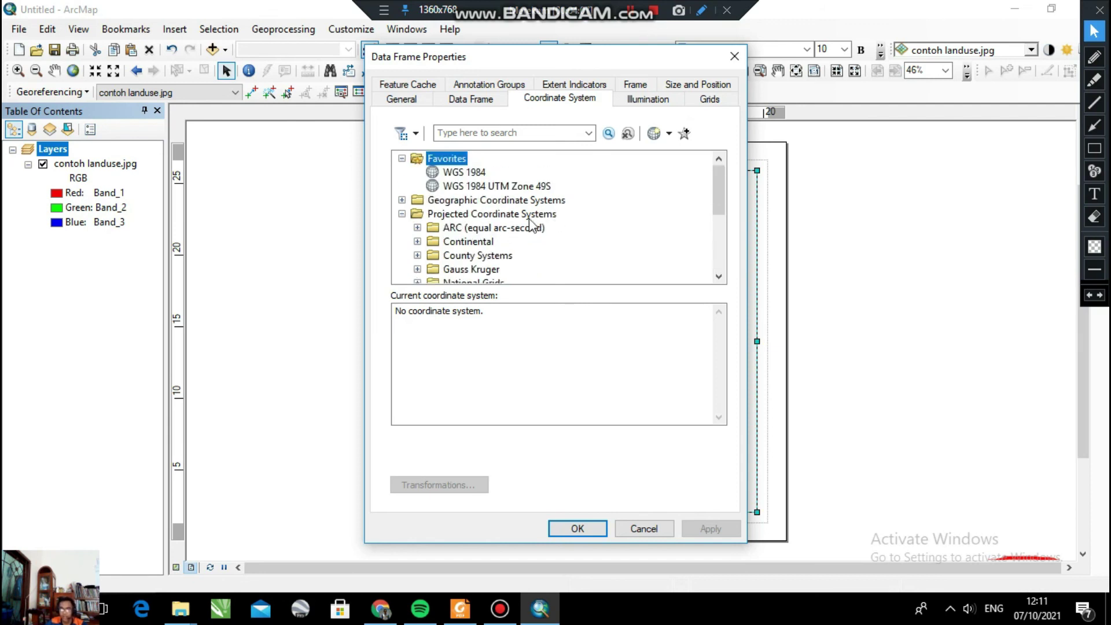
scroll(486, 243, down, 3)
scroll(484, 242, up, 3)
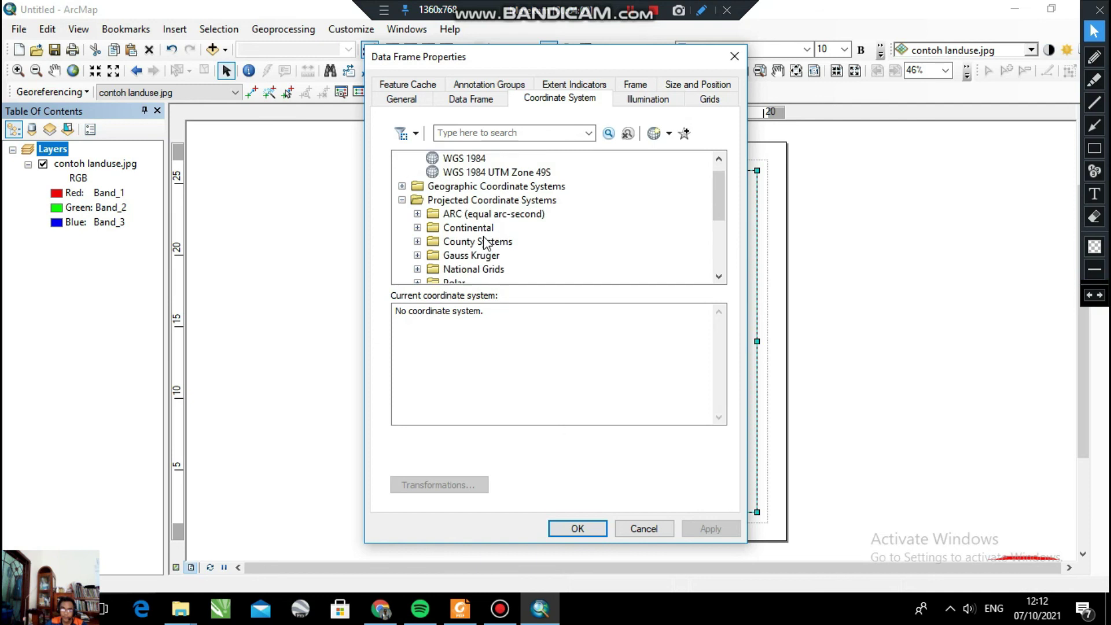
- Assign the WGS 1984 UTM Zone 49S coordinate system from the UTM southern-hemisphere set to the Layers data frame
scroll(463, 256, down, 3)
click(418, 227)
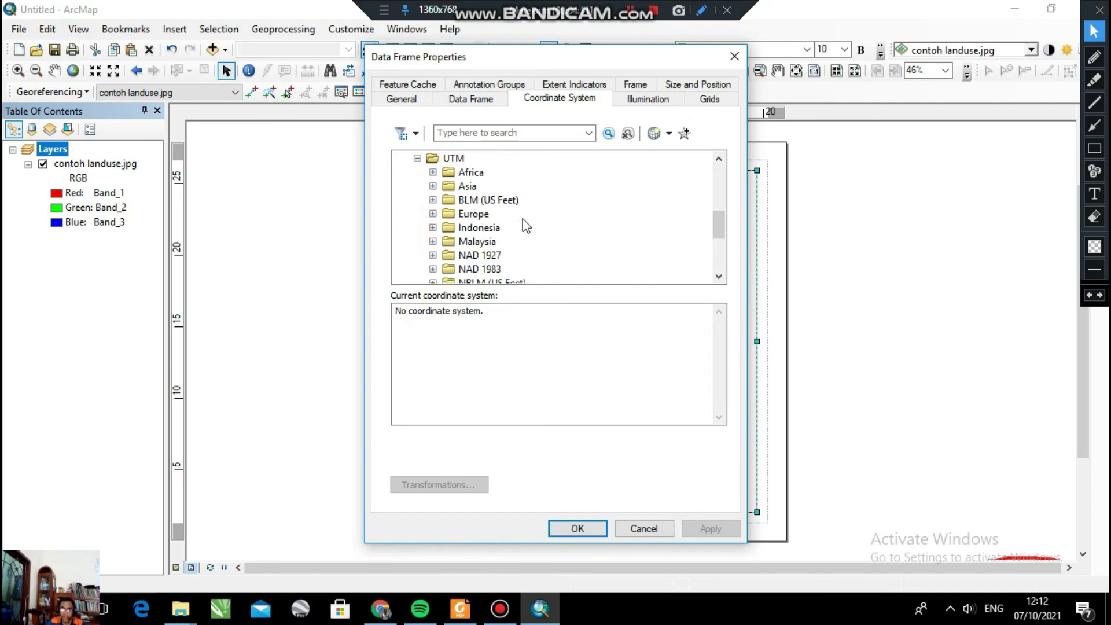
scroll(523, 220, down, 3)
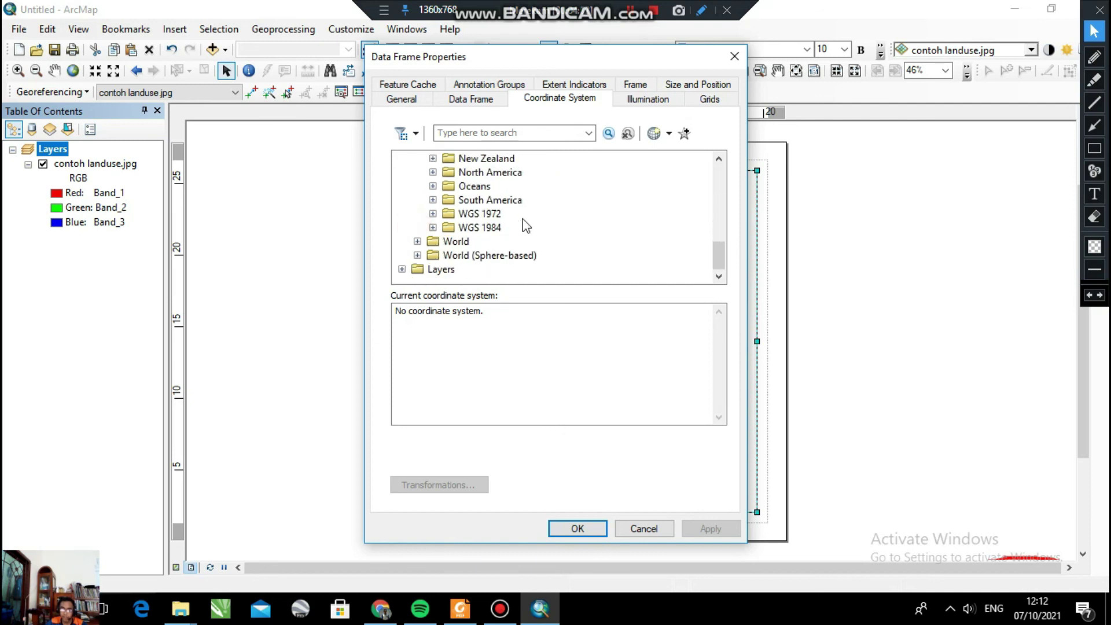
click(433, 227)
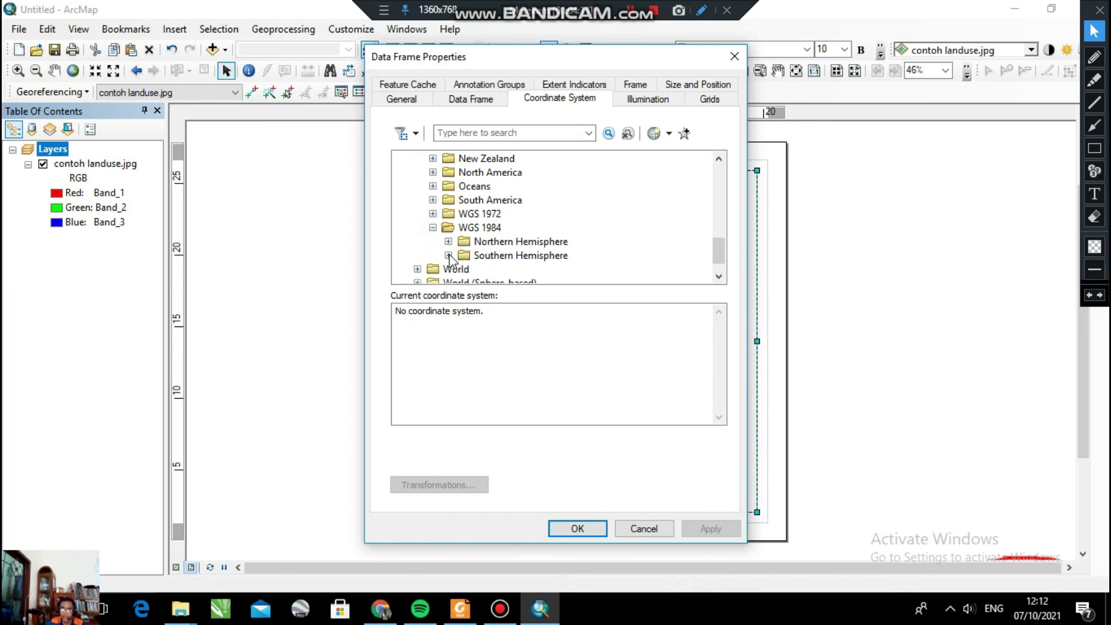
click(449, 254)
scroll(553, 215, down, 6)
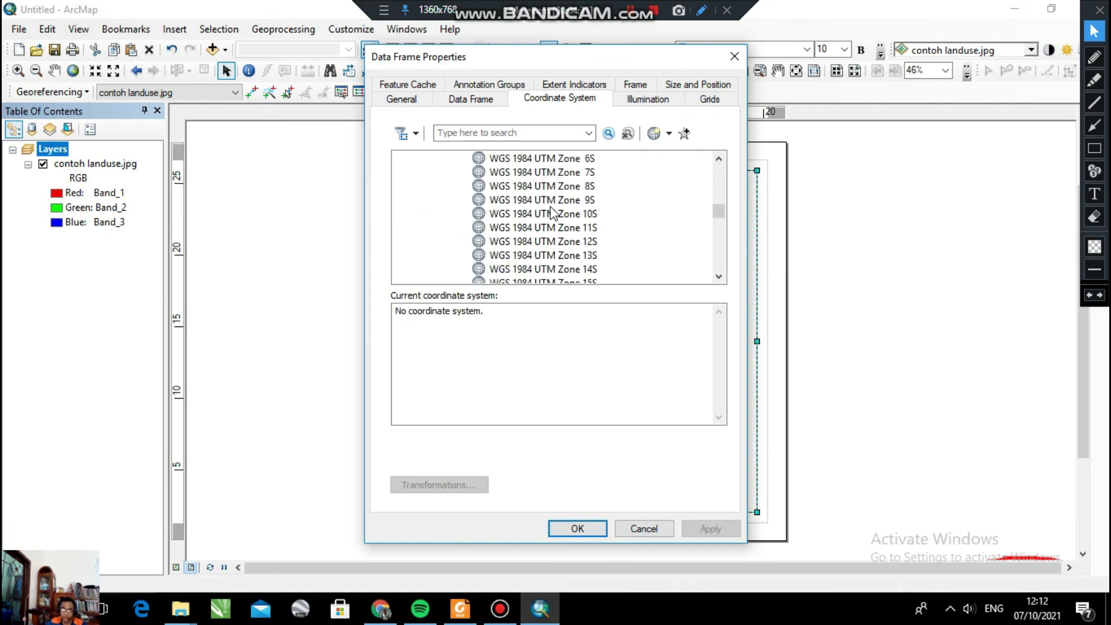
scroll(552, 216, down, 8)
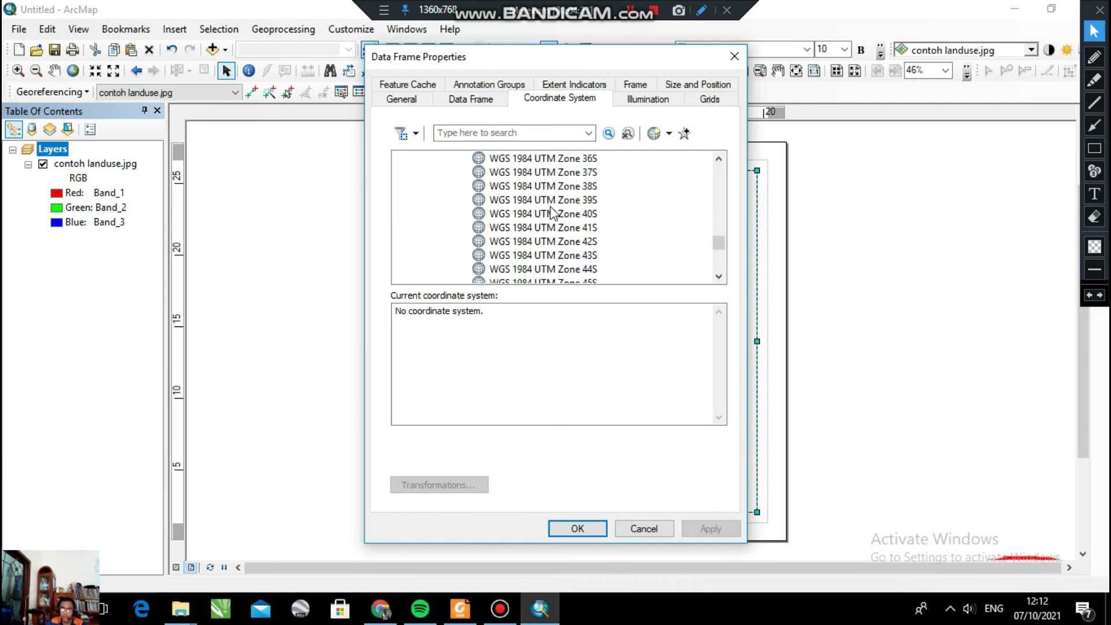
scroll(552, 215, down, 1)
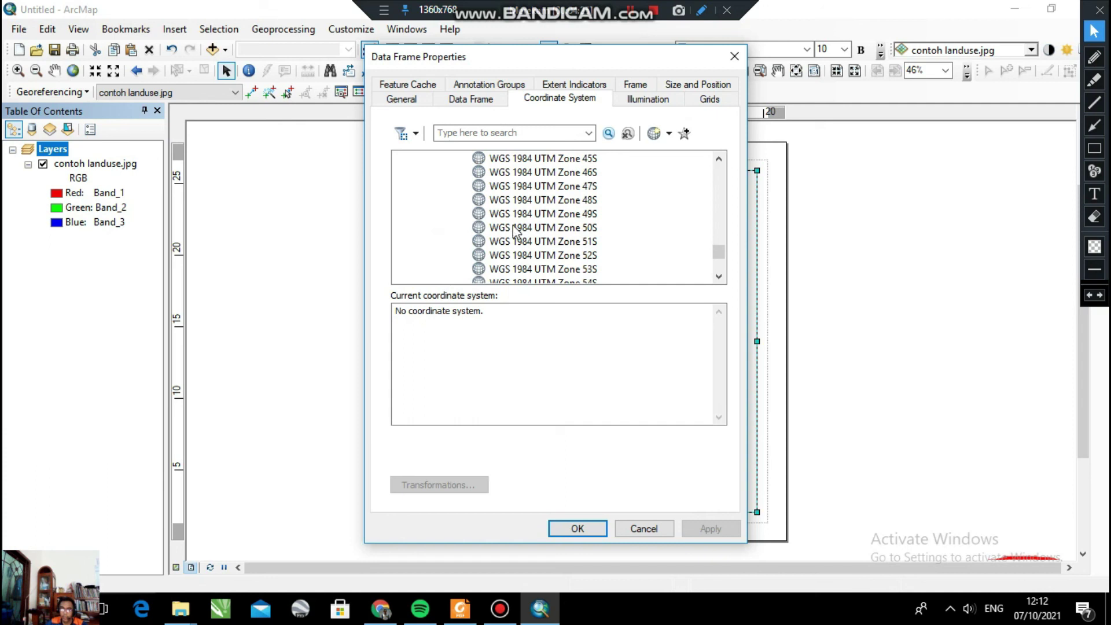
click(510, 215)
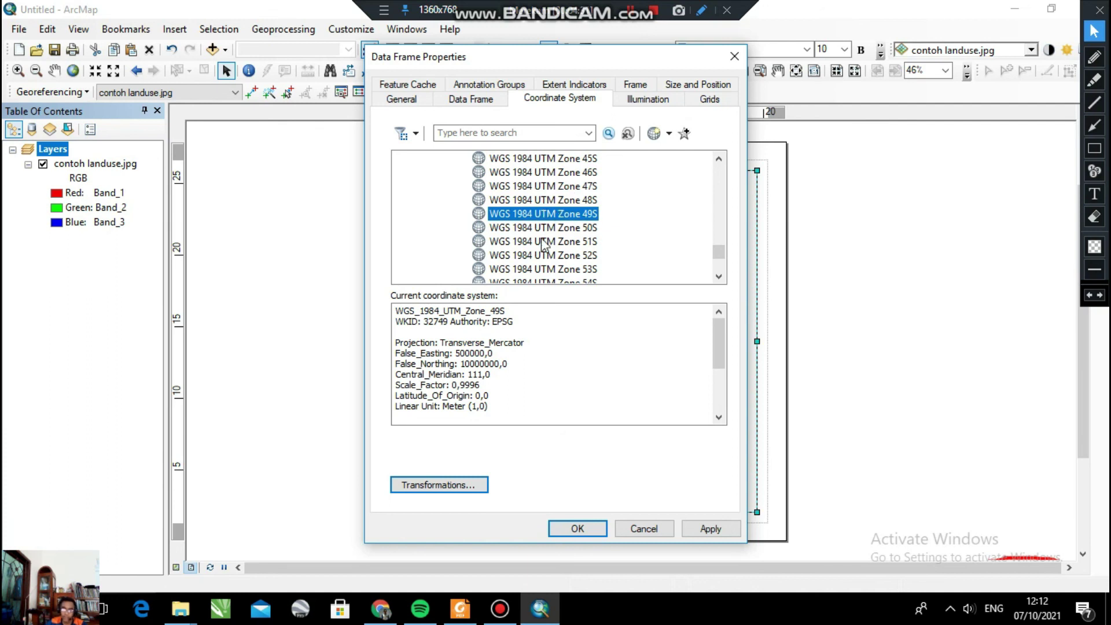
click(579, 529)
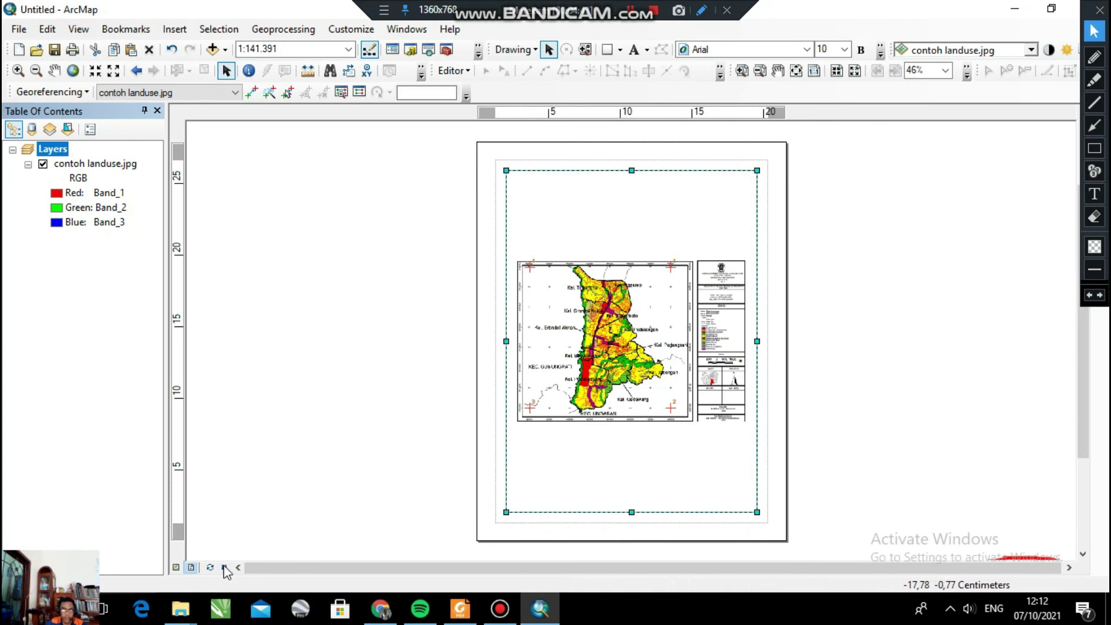
- Insert the Coordinate System dynamic text into the layout and place it in the blank area above the map
click(175, 30)
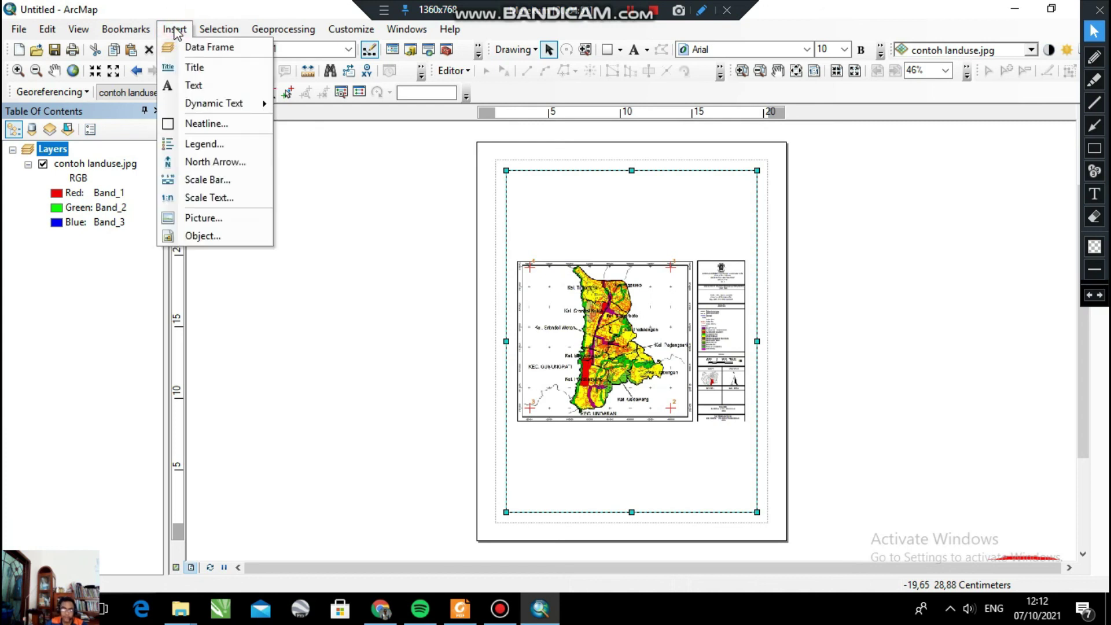
mouse_move(219, 110)
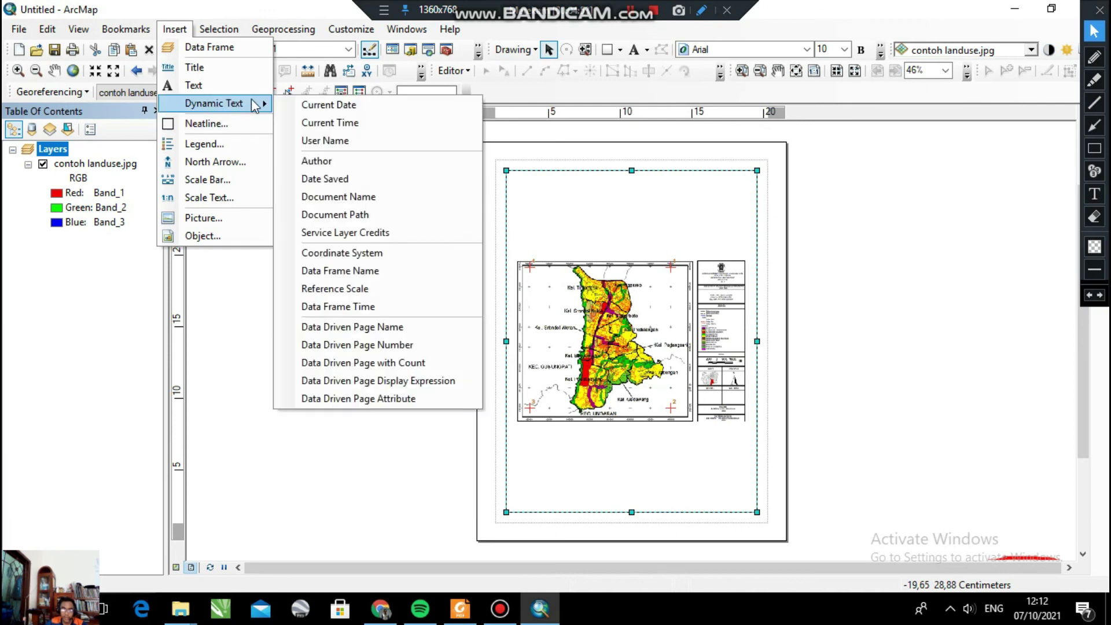
click(321, 258)
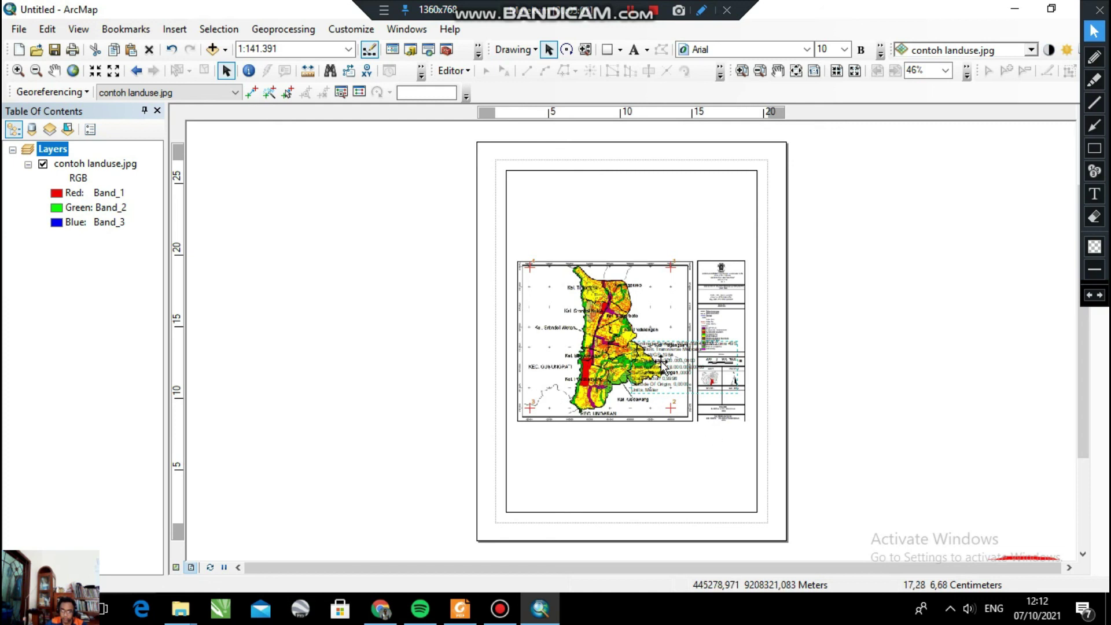
drag(672, 350, 586, 194)
key(ctrl+z)
scroll(714, 394, up, 1)
scroll(693, 371, down, 3)
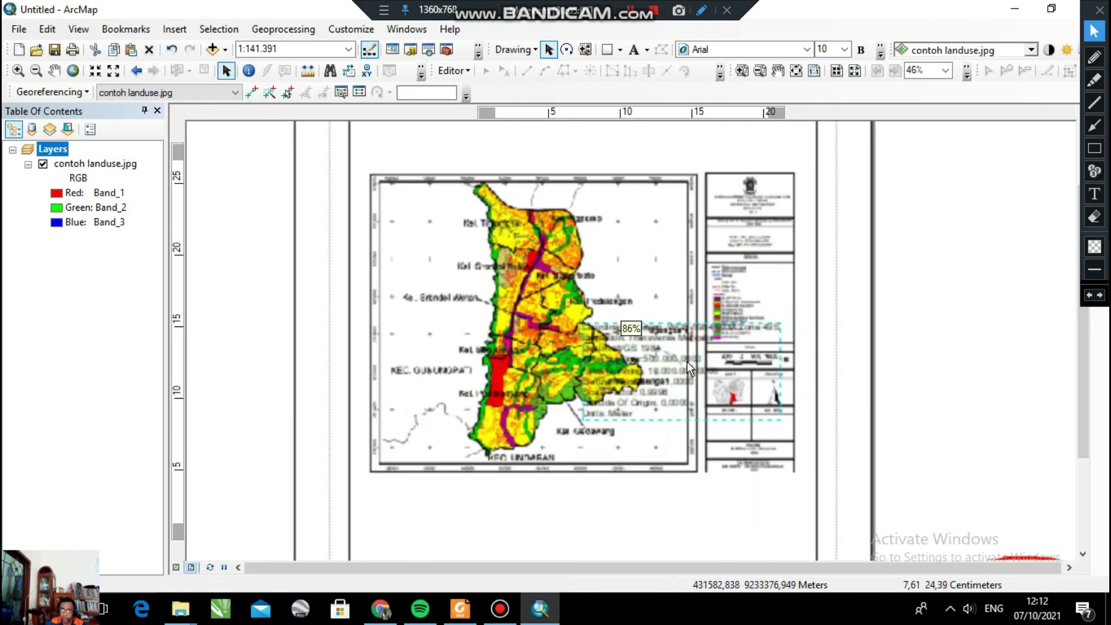
scroll(640, 299, up, 1)
scroll(641, 299, down, 1)
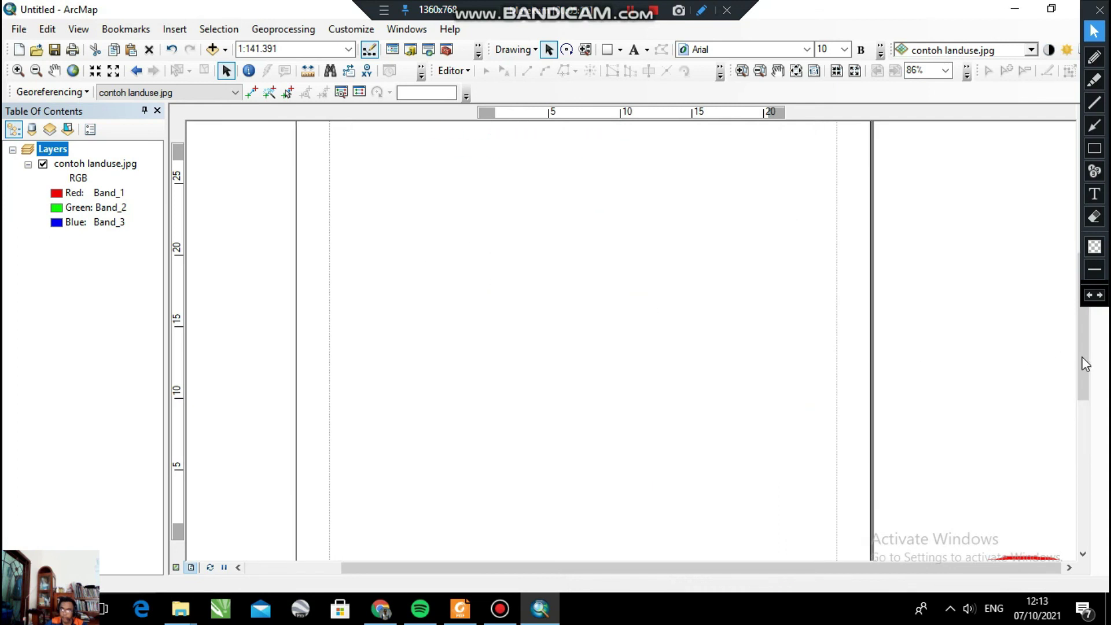
- Close the screen annotation toolbar and examine the inserted coordinate system text up close
click(1100, 11)
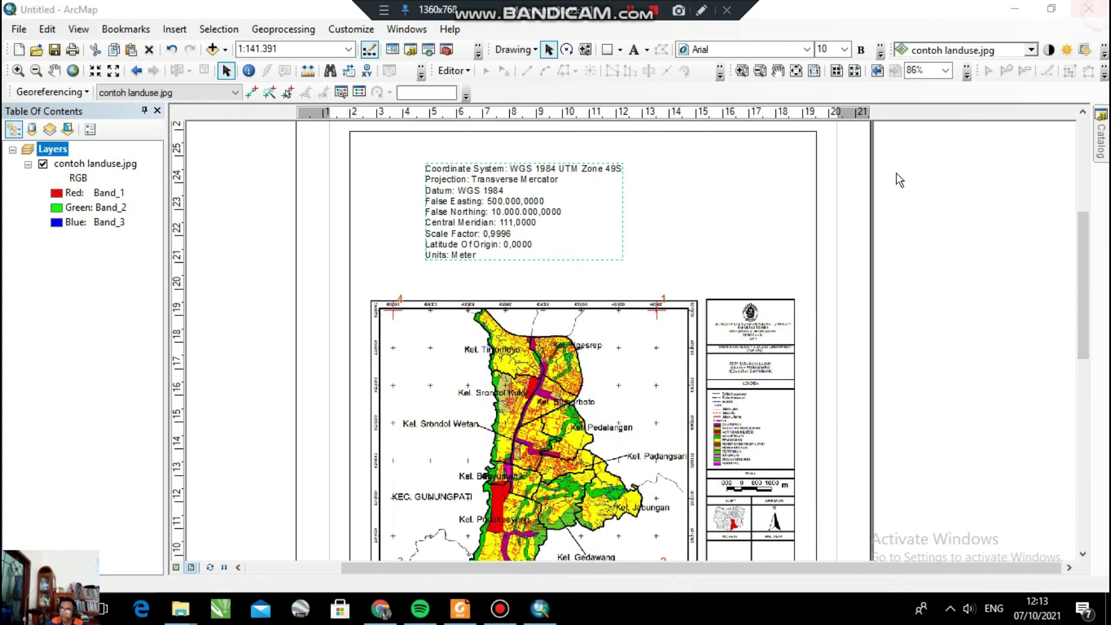
scroll(550, 180, down, 2)
scroll(549, 173, down, 2)
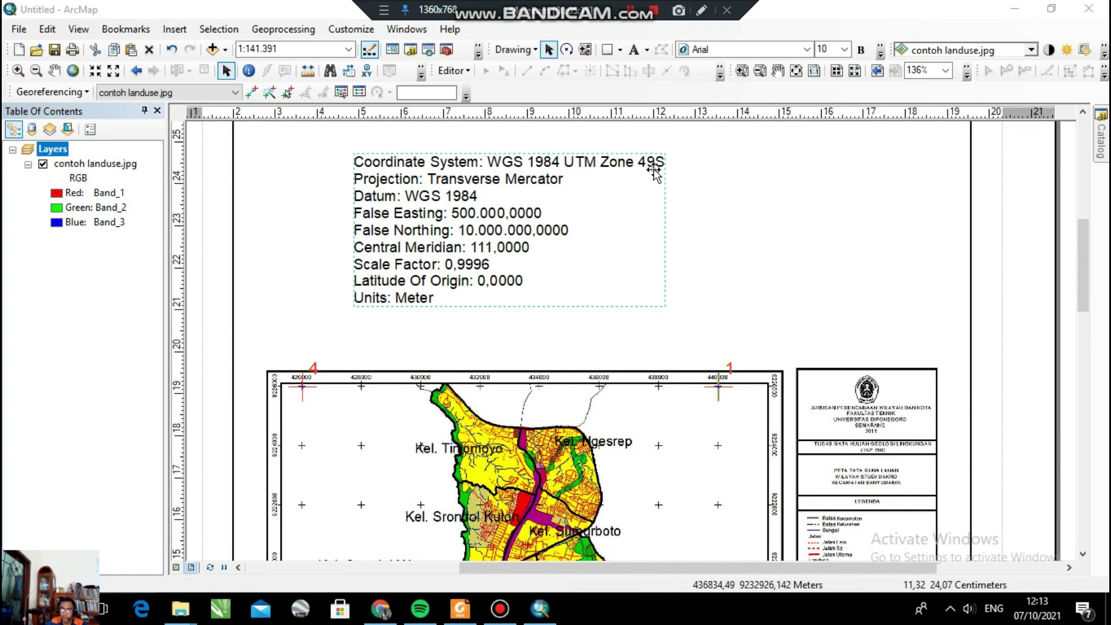
scroll(612, 213, down, 1)
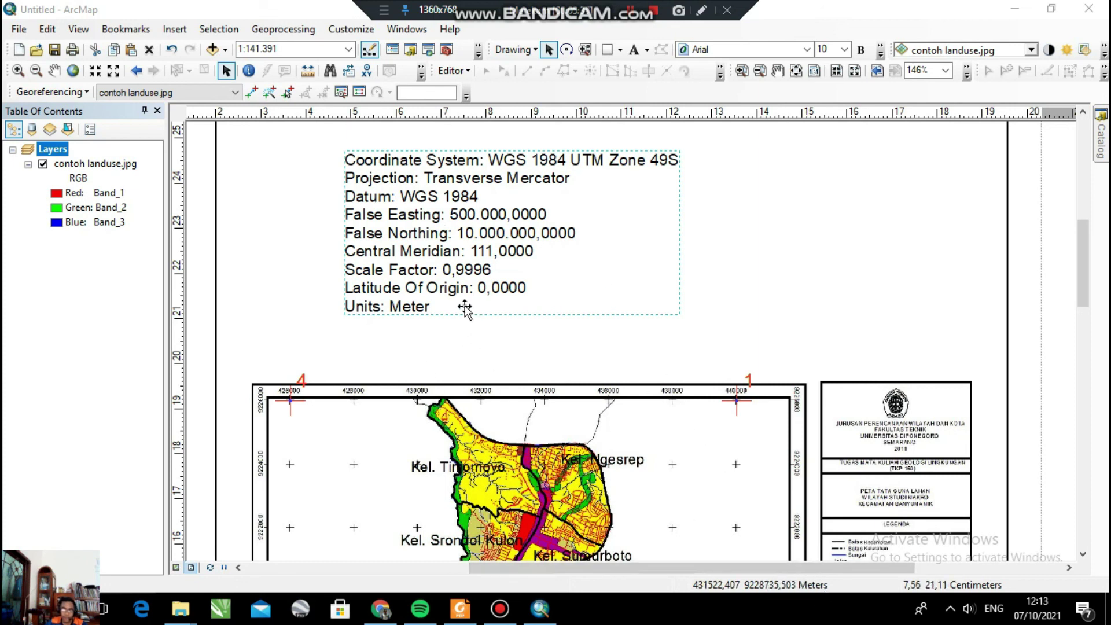
- Reposition the coordinate system text above the map, near the left edge of the data frame, and check its placement
click(498, 200)
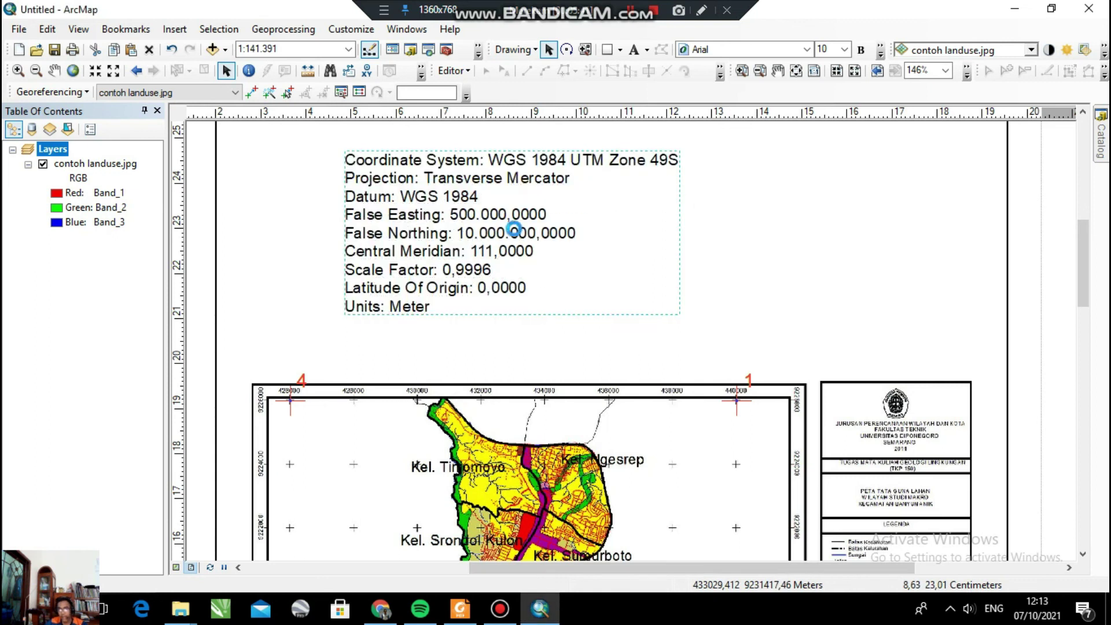
drag(571, 163, 588, 192)
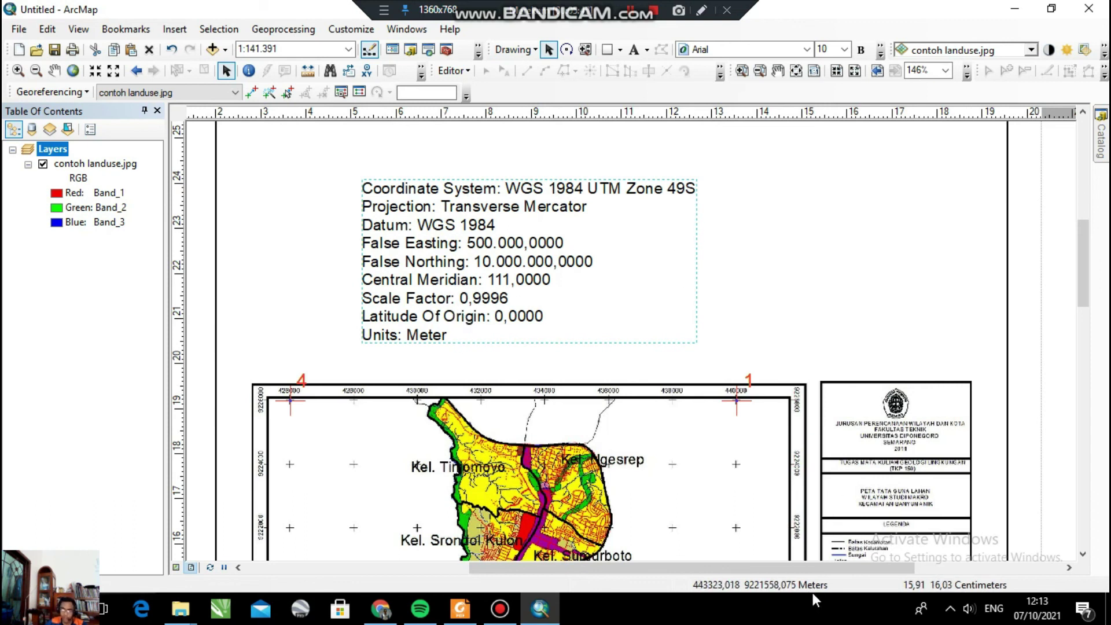
drag(1083, 286, 1078, 336)
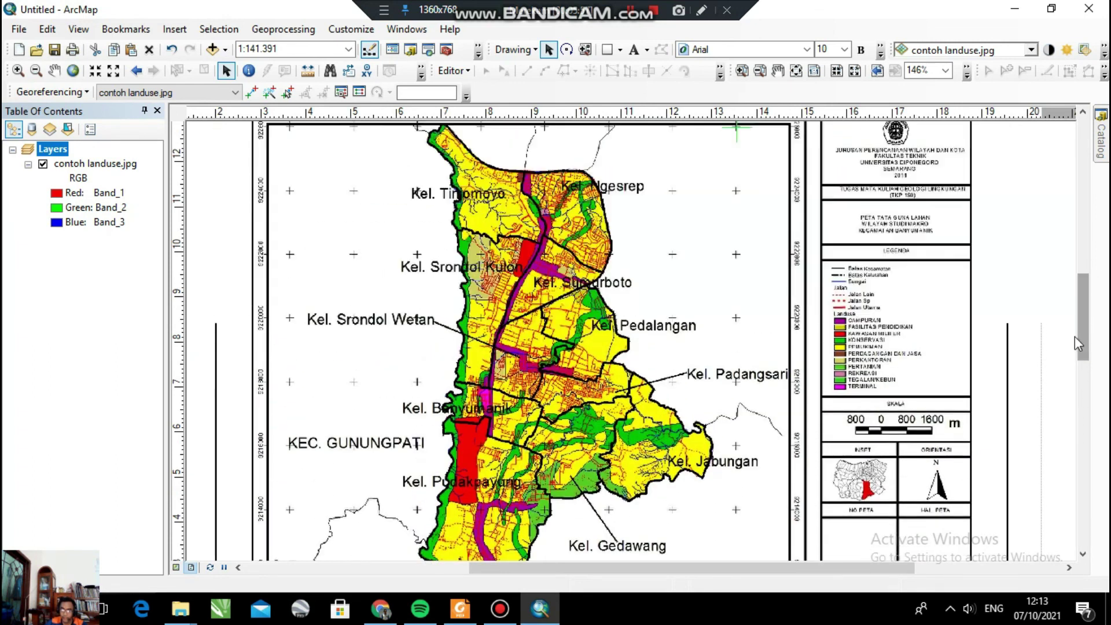
scroll(759, 357, up, 3)
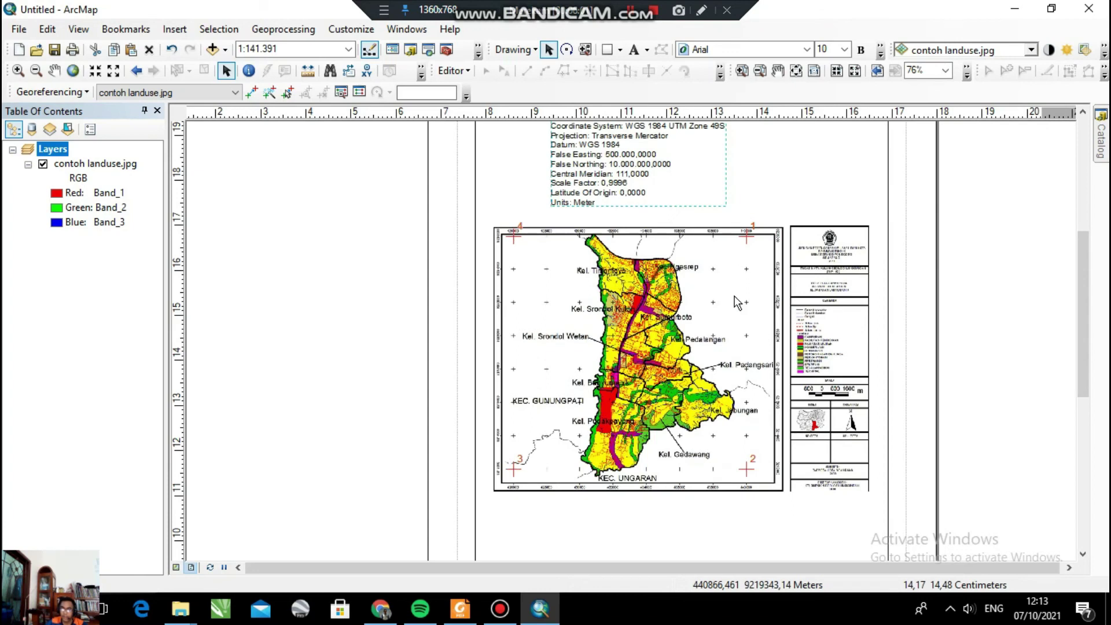
scroll(735, 301, up, 1)
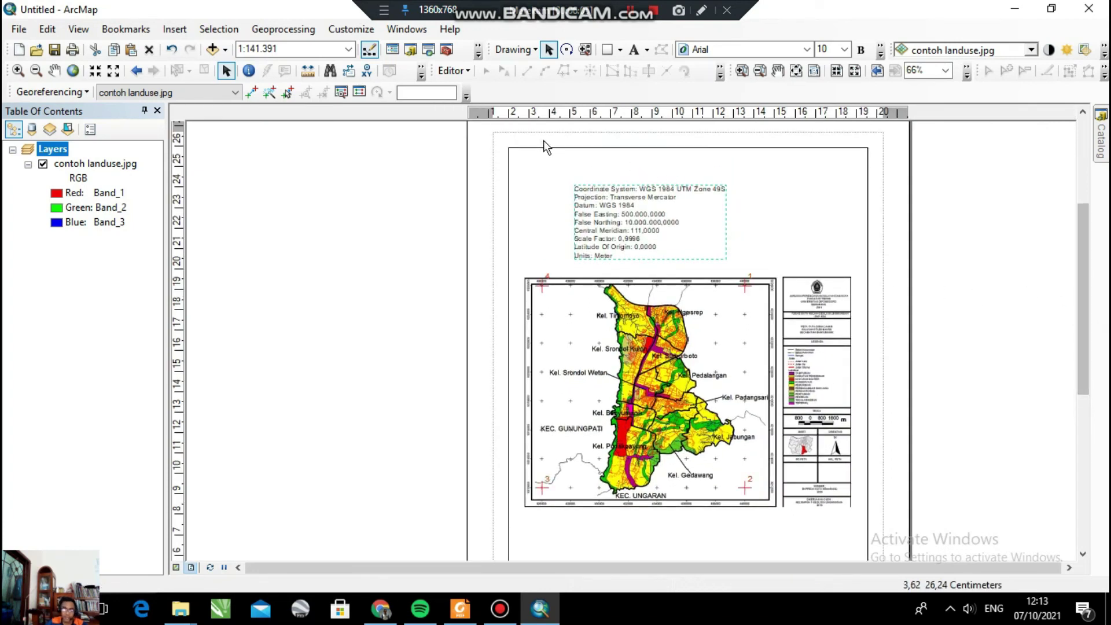
drag(644, 222, 586, 220)
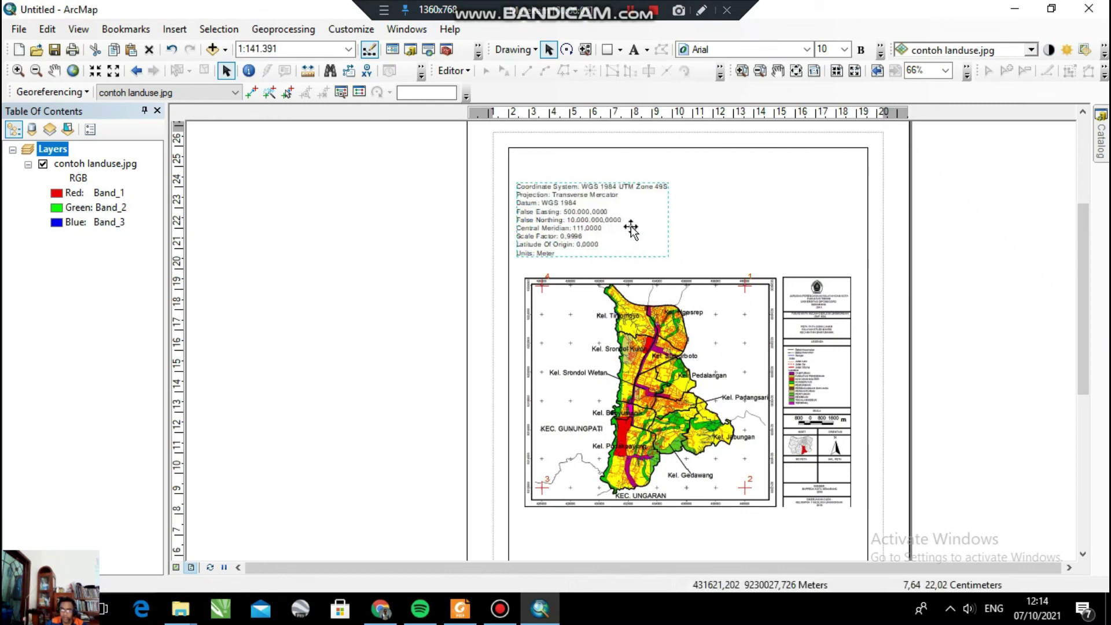
scroll(751, 290, up, 1)
scroll(748, 282, down, 1)
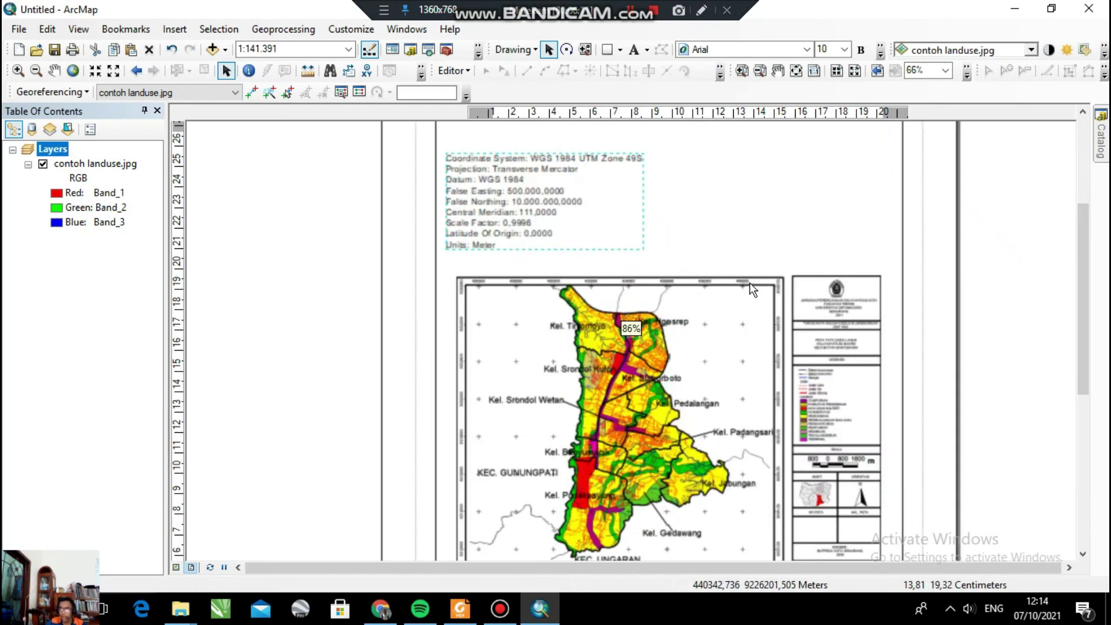
drag(1081, 297, 1087, 321)
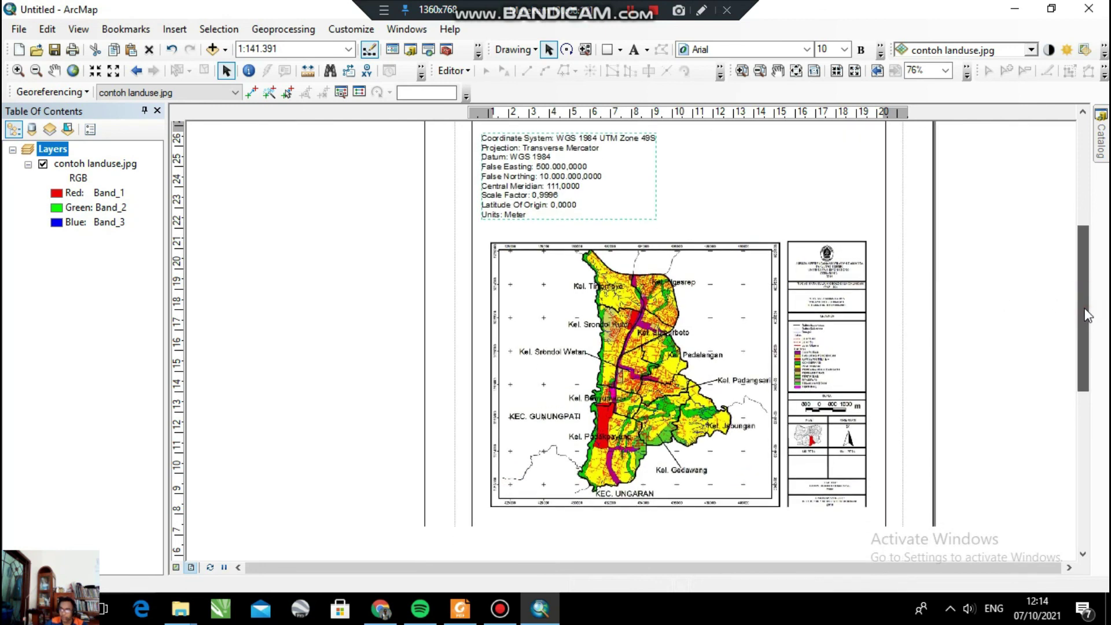